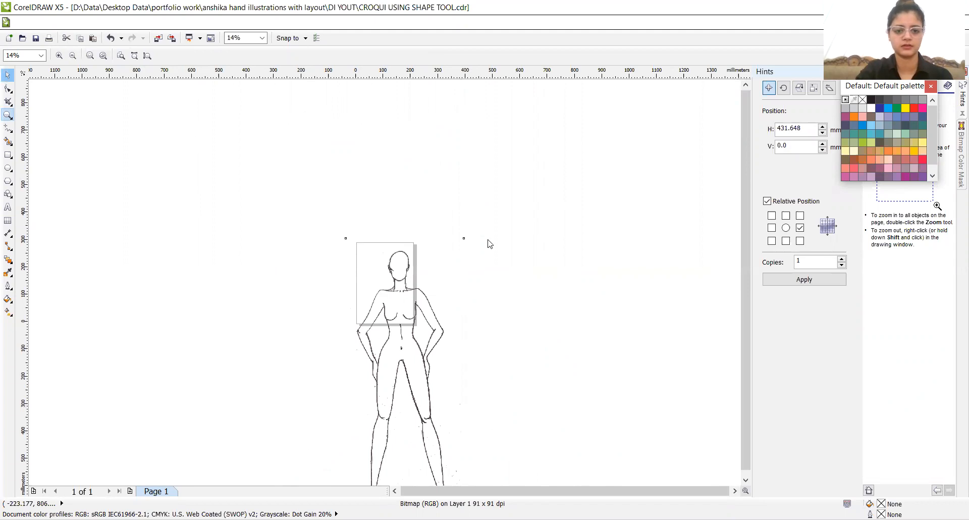
- Scale the croquis bitmap down proportionally to about 110 mm wide by 274 mm high and centre it on the page
key(space)
click(456, 249)
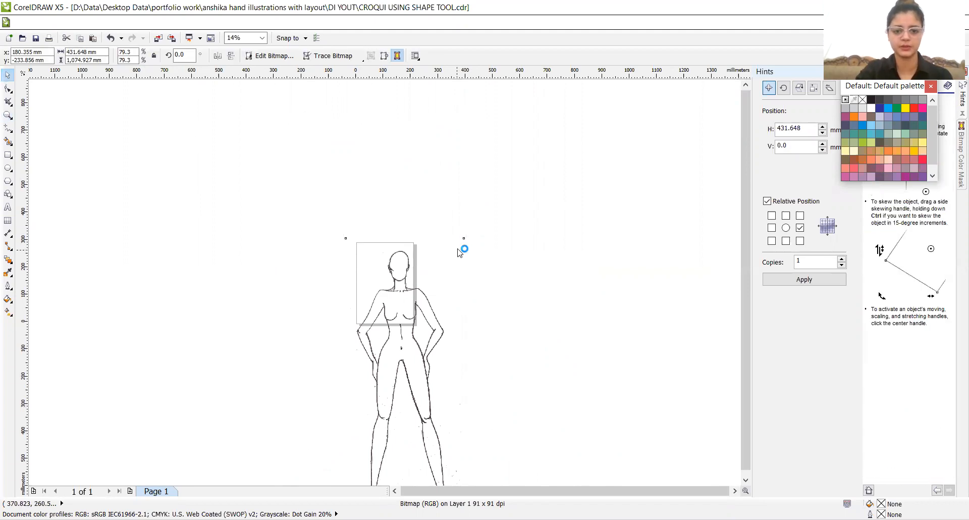
click(460, 247)
drag(463, 238, 410, 341)
key(p)
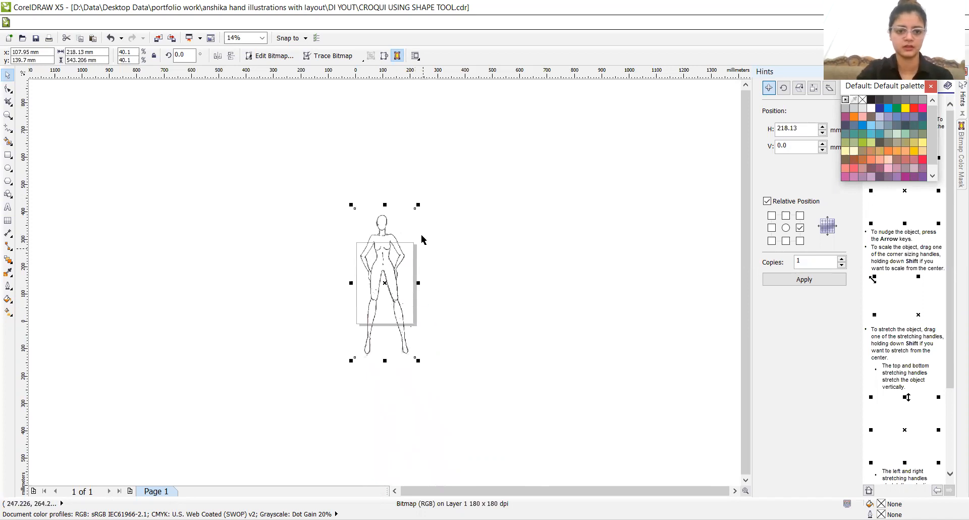
drag(418, 205, 388, 278)
key(p)
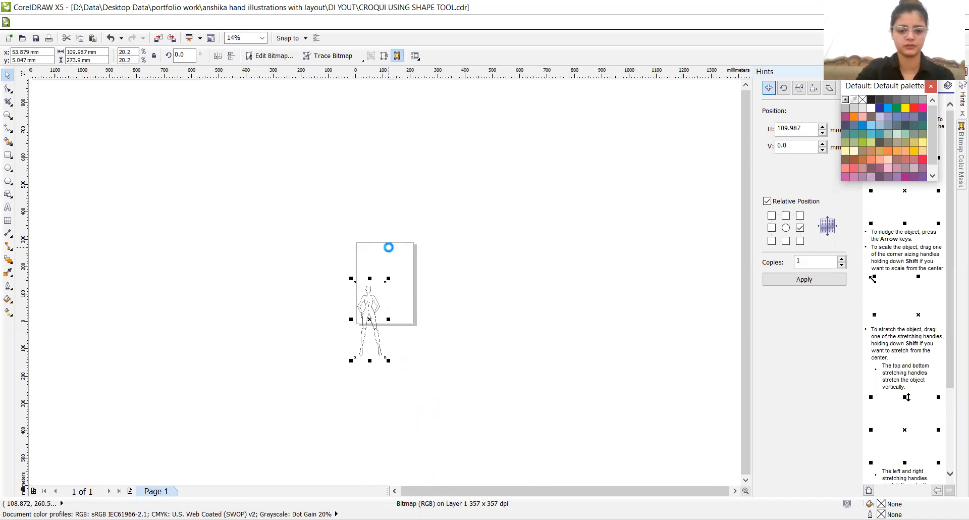
- Draw an open practice curve about 172 mm wide and 112 mm high with the Pen tool, beside the croquis, combining straight and curved segments
key(z)
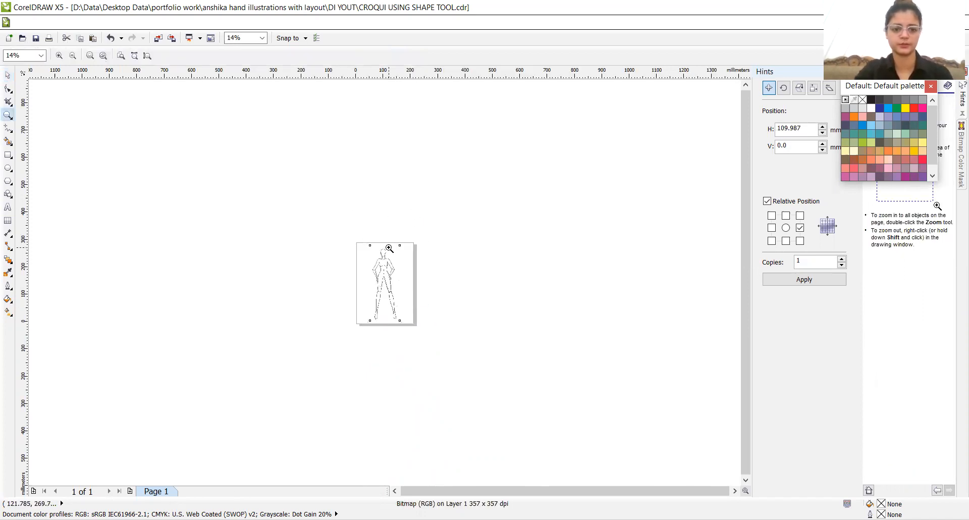
click(395, 280)
click(375, 277)
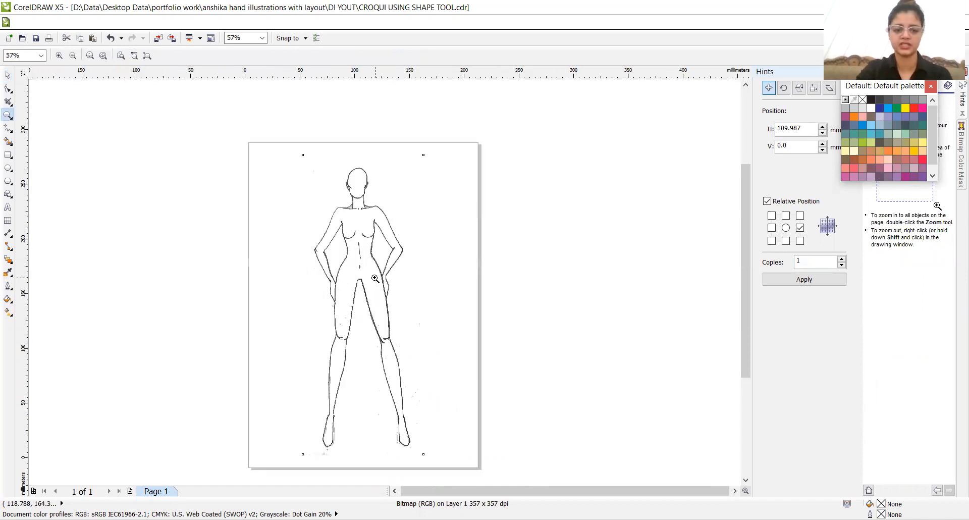
click(352, 294)
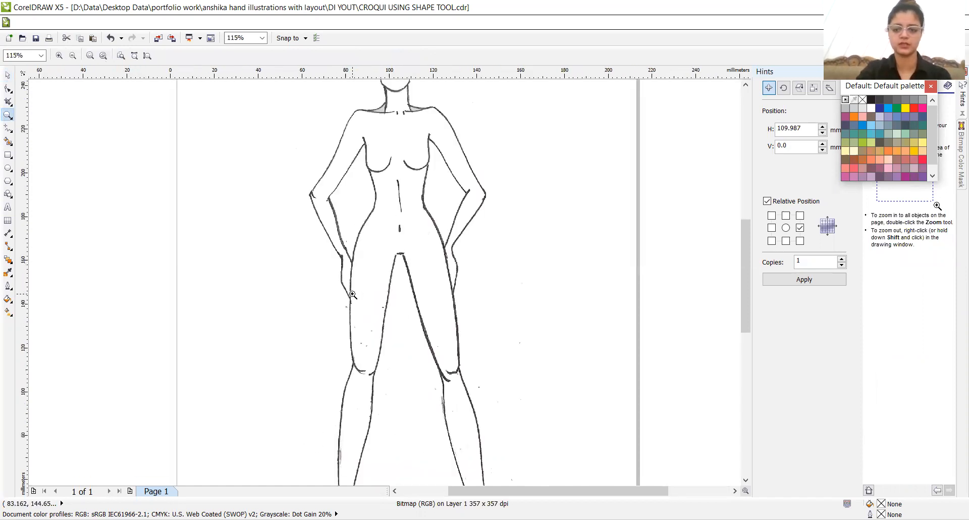
shift+click(352, 294)
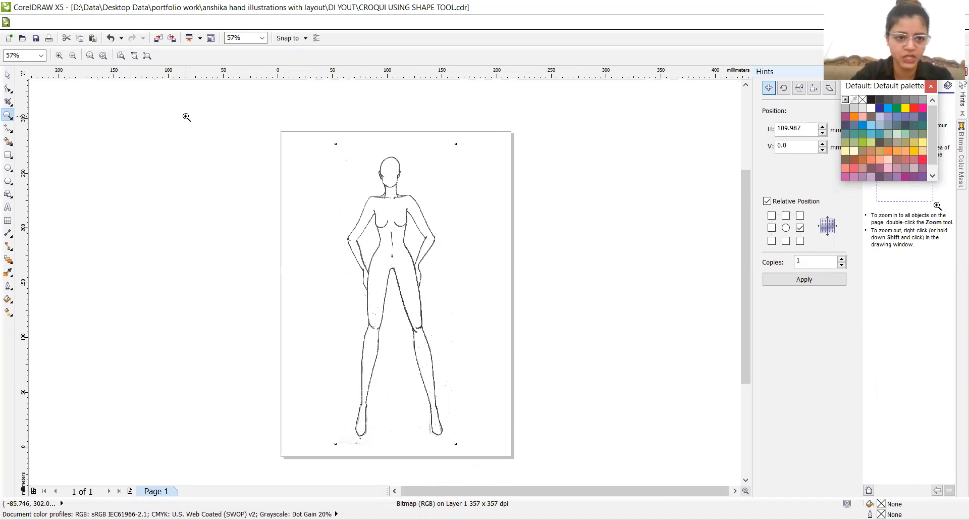
click(11, 133)
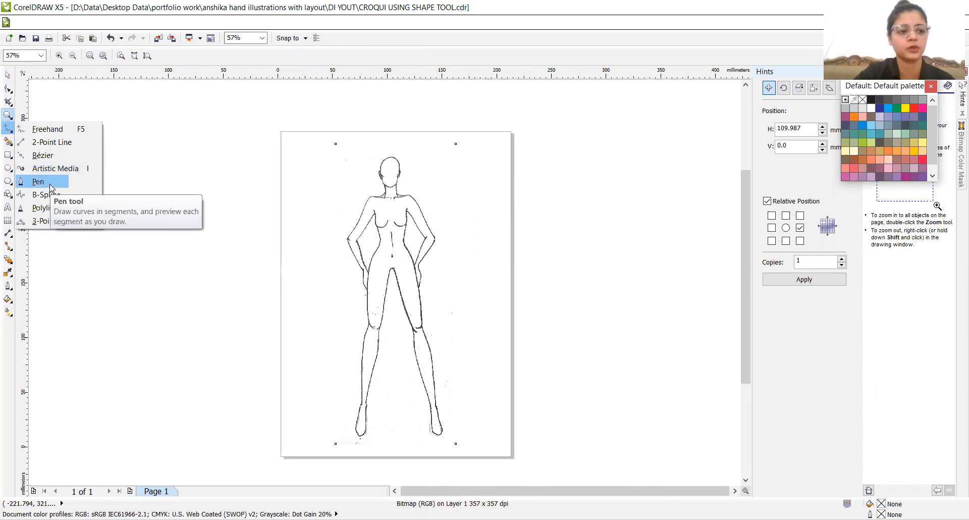
click(50, 183)
click(101, 213)
click(138, 213)
drag(208, 277, 228, 254)
click(254, 218)
drag(288, 178, 284, 163)
double_click(284, 159)
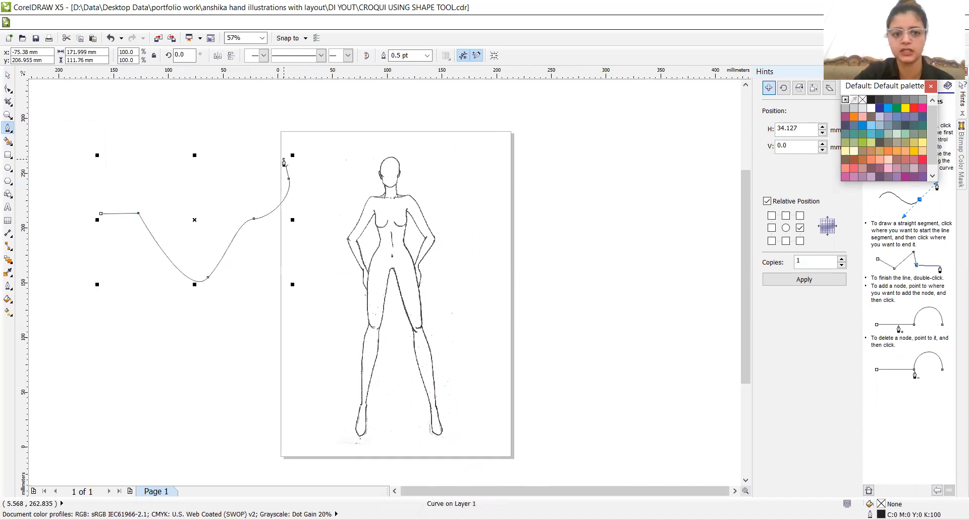
- Add three nodes to the open curve's left half with the Shape tool, moving them to form a peak, a deep dip and a hump
click(8, 90)
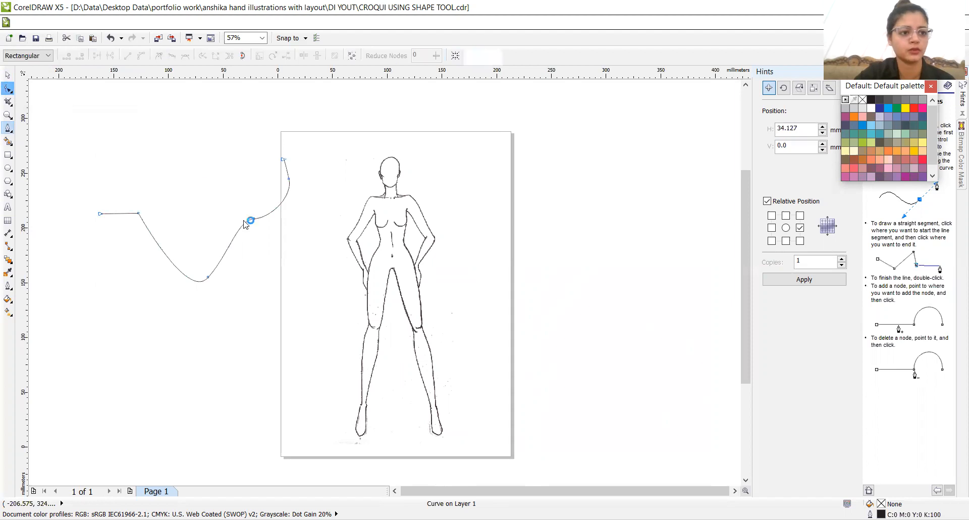
double_click(160, 247)
drag(160, 247, 121, 303)
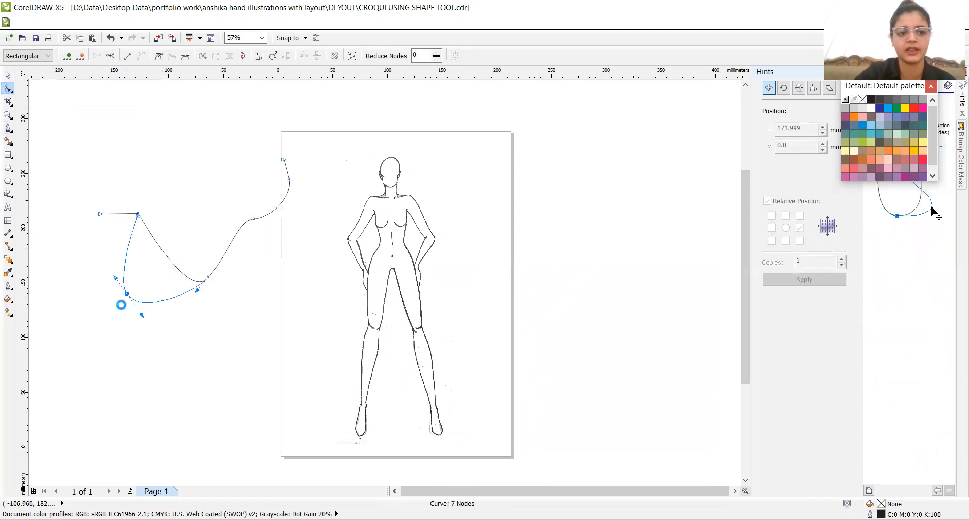
double_click(153, 308)
drag(152, 308, 157, 250)
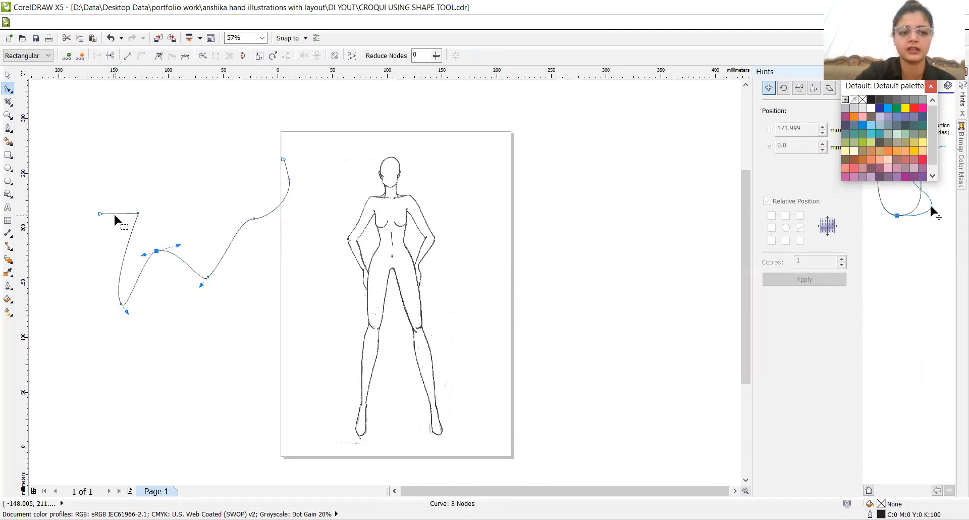
double_click(114, 213)
drag(115, 214, 116, 185)
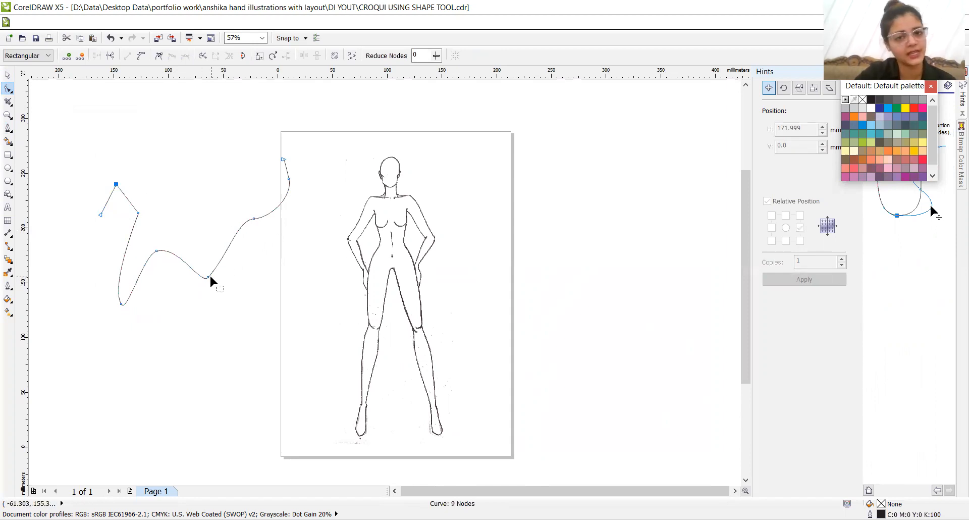
- Delete the smooth node near the open curve's right end and reshape its middle by moving one node and adding two repositioned ones
click(254, 218)
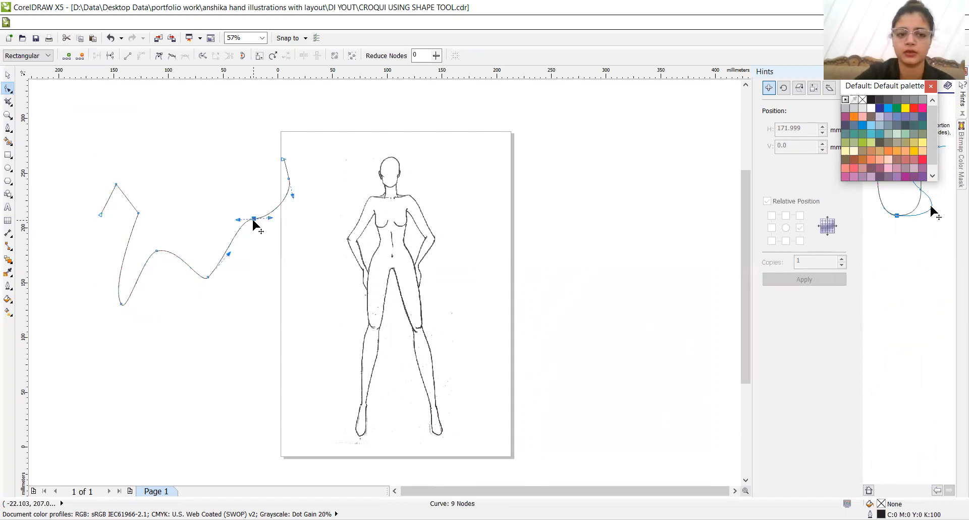
double_click(254, 219)
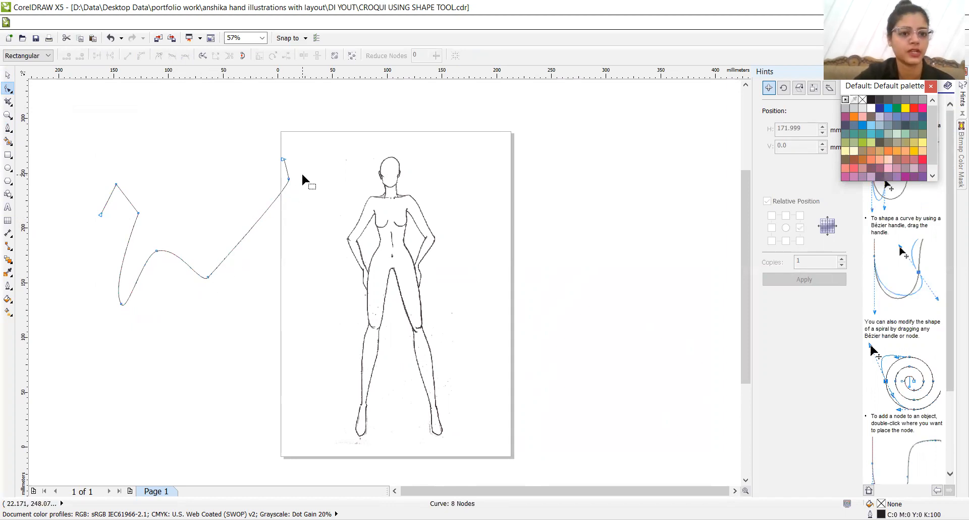
drag(157, 251, 167, 280)
double_click(229, 253)
drag(229, 253, 199, 200)
double_click(244, 178)
drag(244, 178, 256, 241)
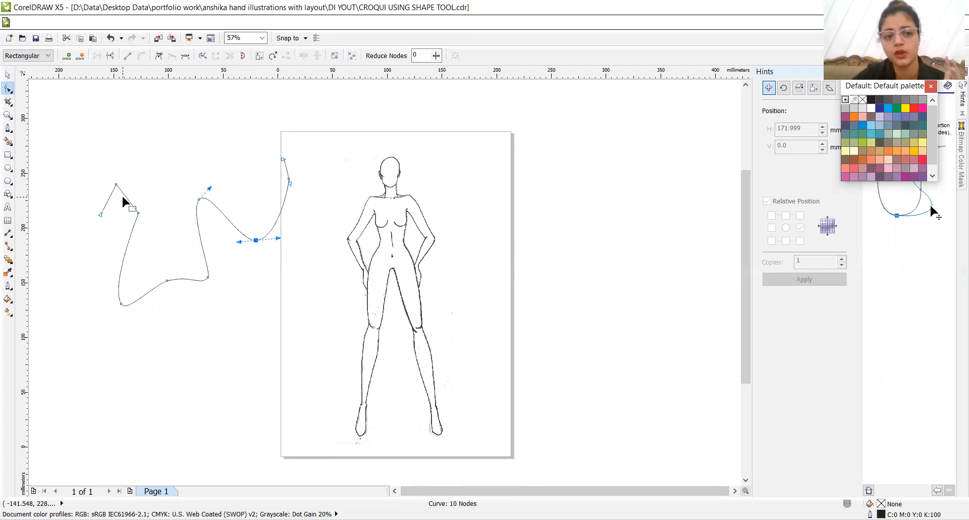
- Convert the open curve's first straight segment to a curve and bend it with its control handle
click(117, 185)
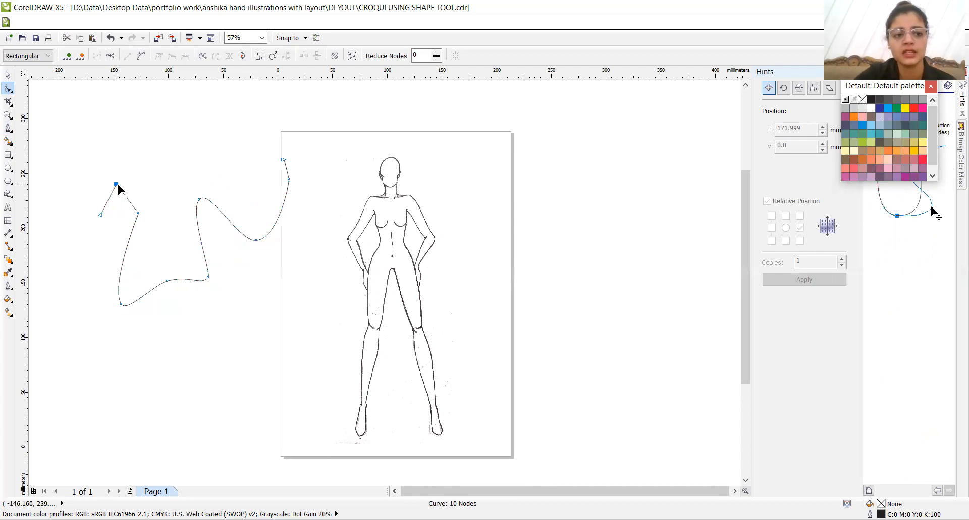
click(142, 57)
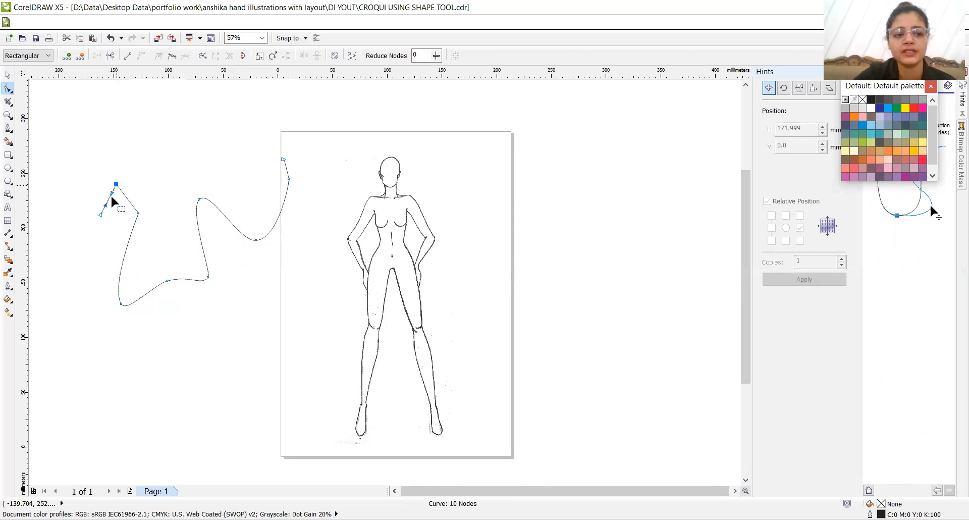
mouse_move(112, 192)
mouse_down()
mouse_move(100, 191)
mouse_move(104, 209)
mouse_move(105, 197)
mouse_up()
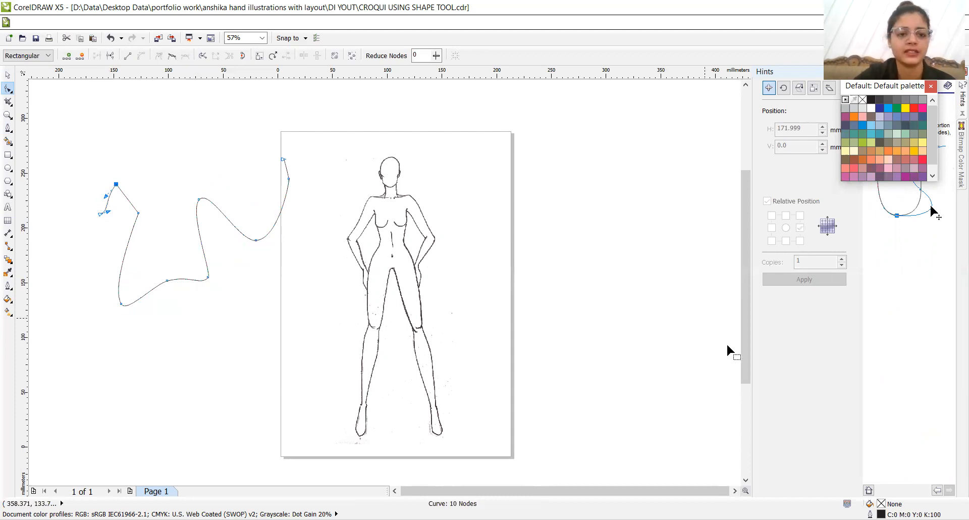
- Draw a rectangle about 59 mm by 44 mm above the open curve and convert it to curves
click(8, 155)
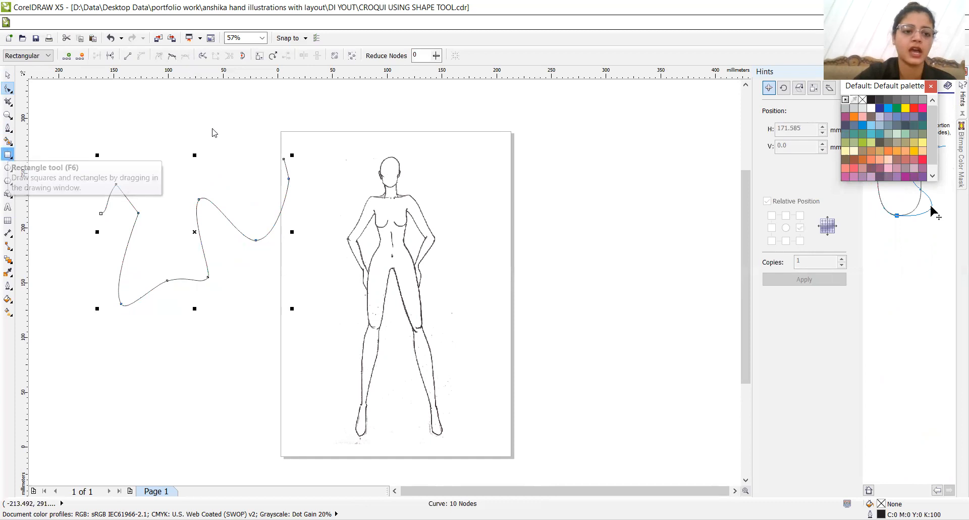
drag(181, 103, 245, 150)
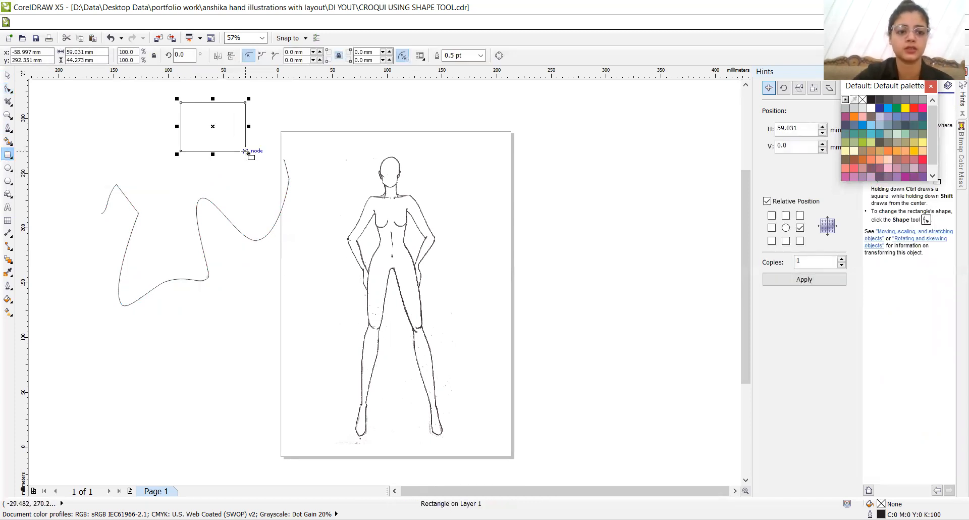
click(8, 88)
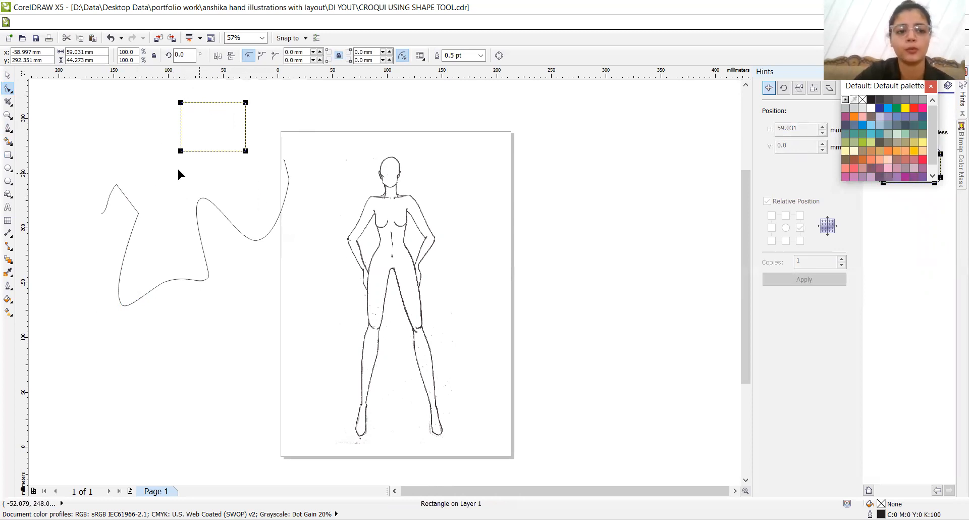
right_click(201, 155)
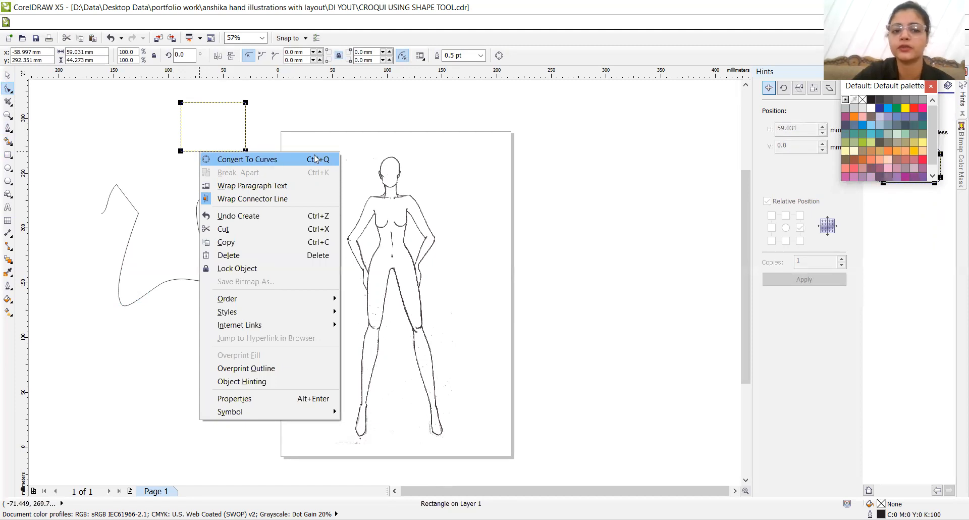
click(232, 159)
- Move the converted rectangle's corner nodes to form an irregular four-sided shape
drag(181, 150, 202, 130)
drag(246, 102, 180, 201)
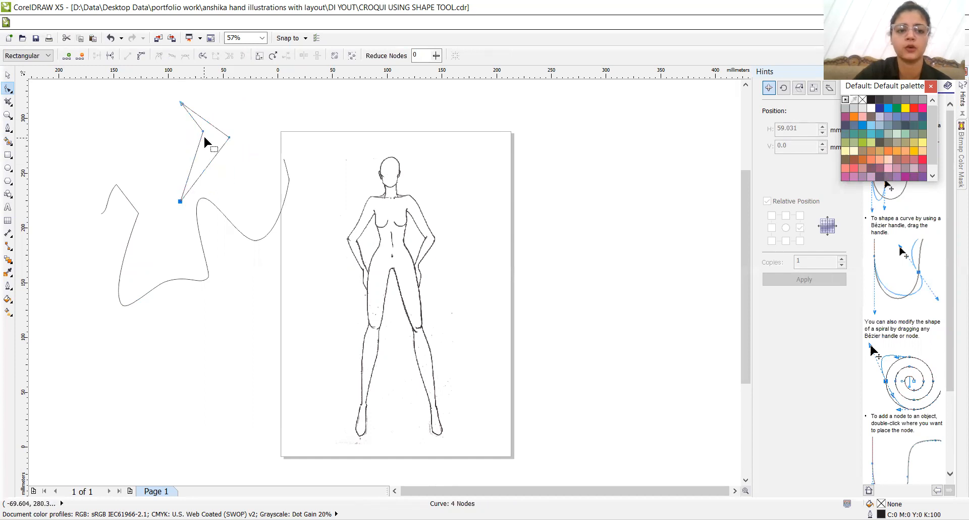
drag(203, 131, 168, 164)
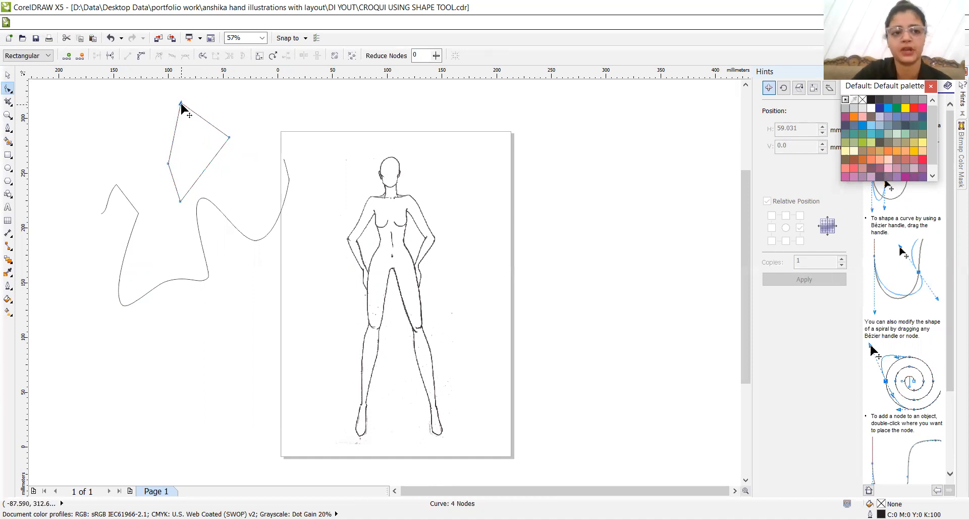
- Convert the four-sided shape's upper-left and upper-right edges to curves, bending the first into an S and the second outward
click(140, 57)
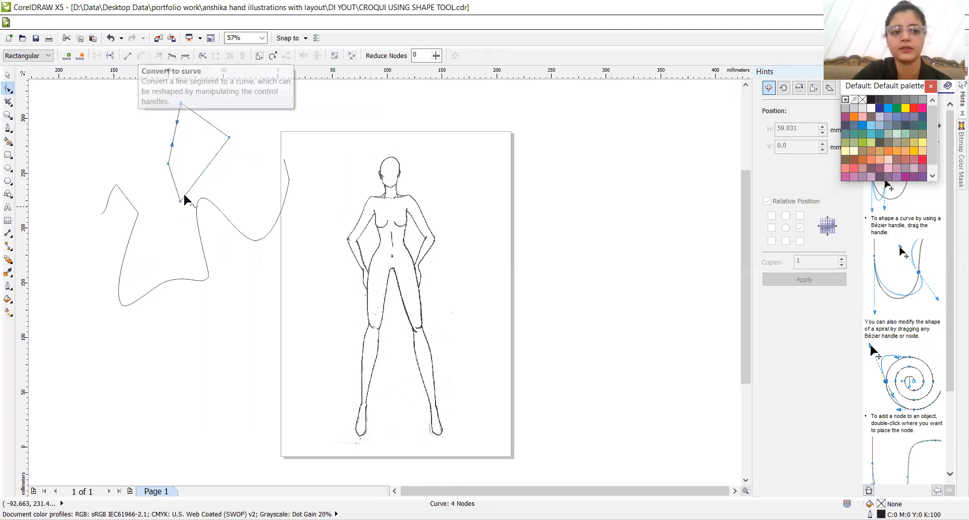
click(183, 149)
click(181, 103)
drag(175, 126, 182, 159)
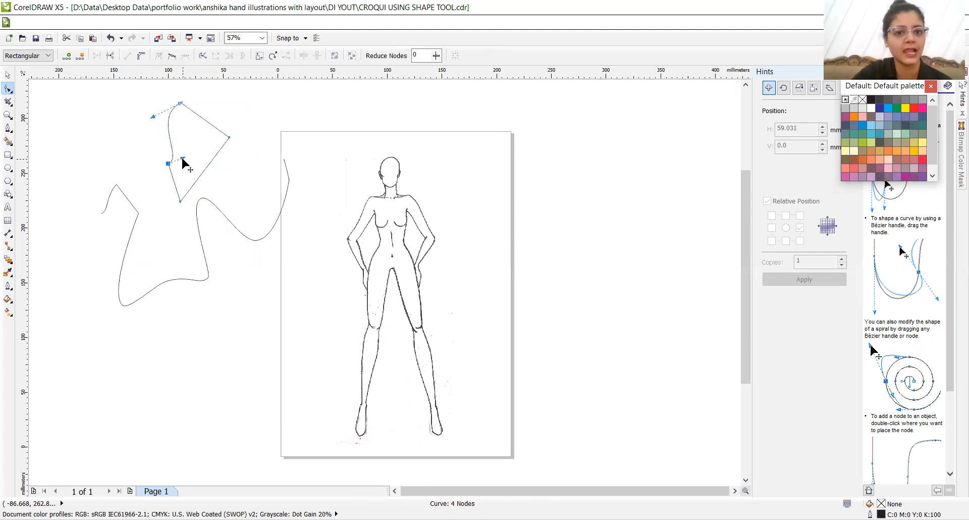
click(230, 137)
click(142, 55)
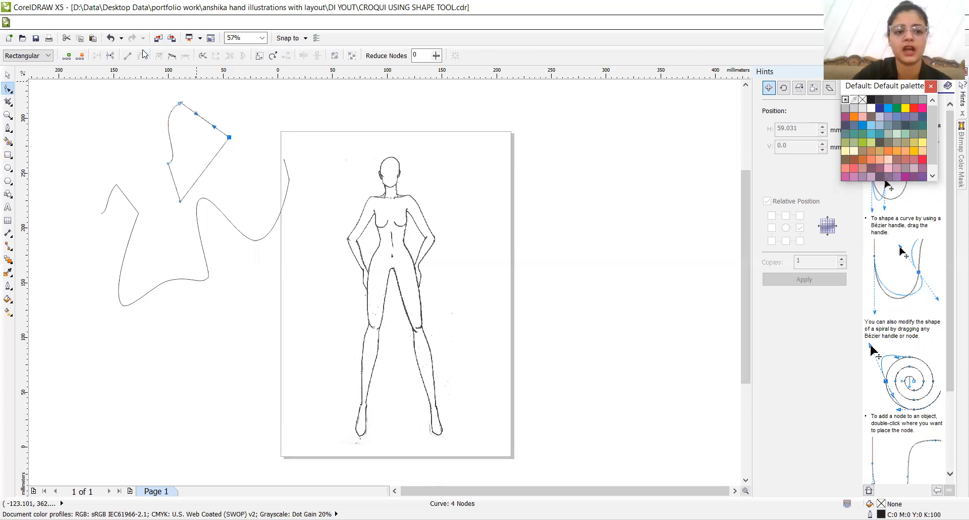
drag(195, 113, 212, 136)
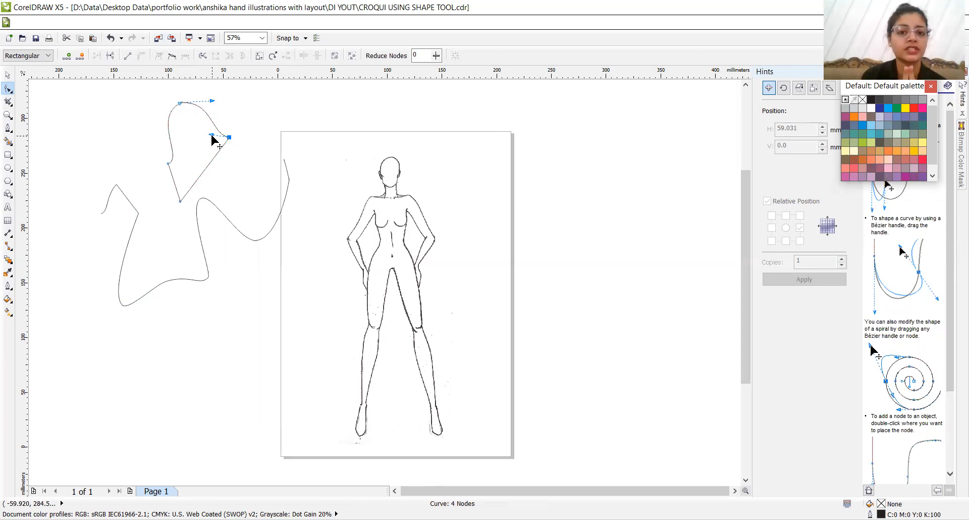
- Draw an ellipse about 70 mm wide and 78 mm high below the open curve and convert it to curves
click(8, 168)
drag(200, 301, 279, 391)
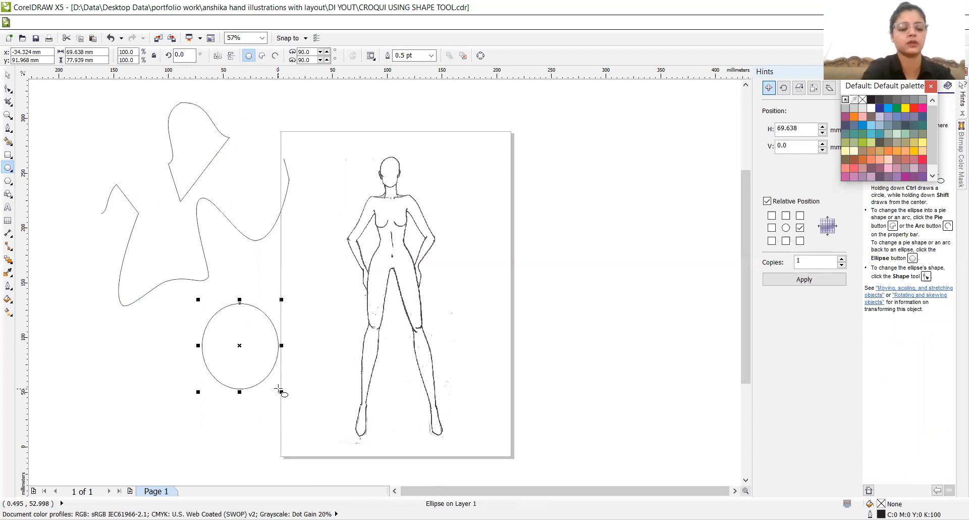
key(ctrl+q)
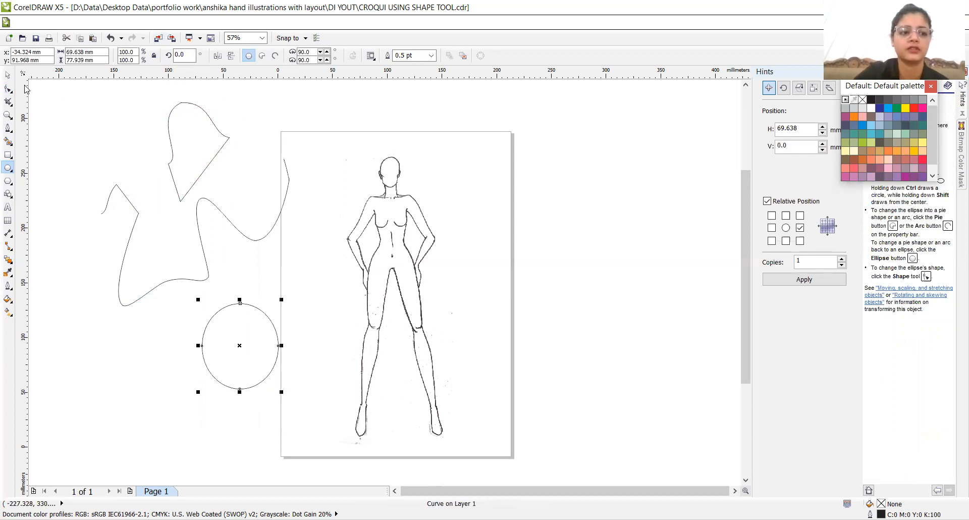
- Reshape the converted ellipse with the Shape tool by moving existing nodes and adding two nodes, one pulled inward and one pulled below the outline
click(8, 89)
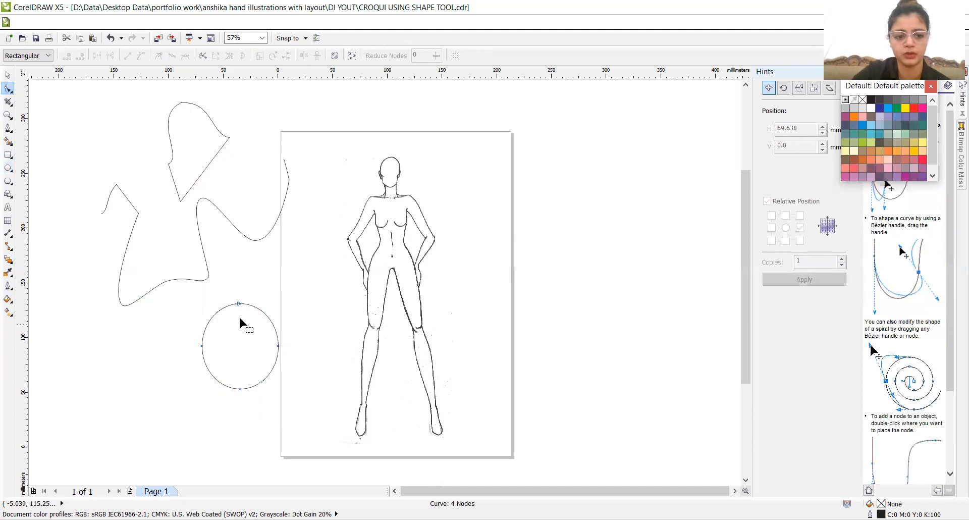
drag(240, 304, 242, 312)
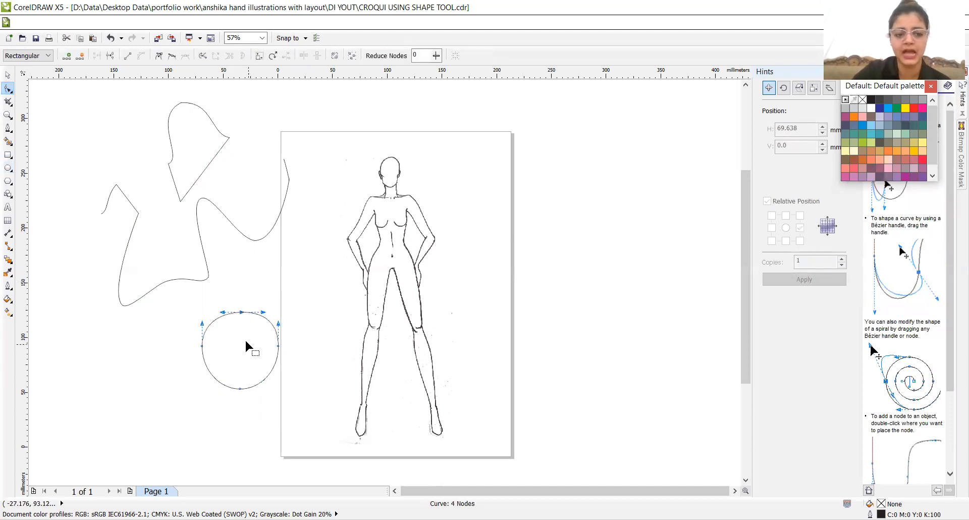
double_click(212, 323)
drag(213, 323, 293, 343)
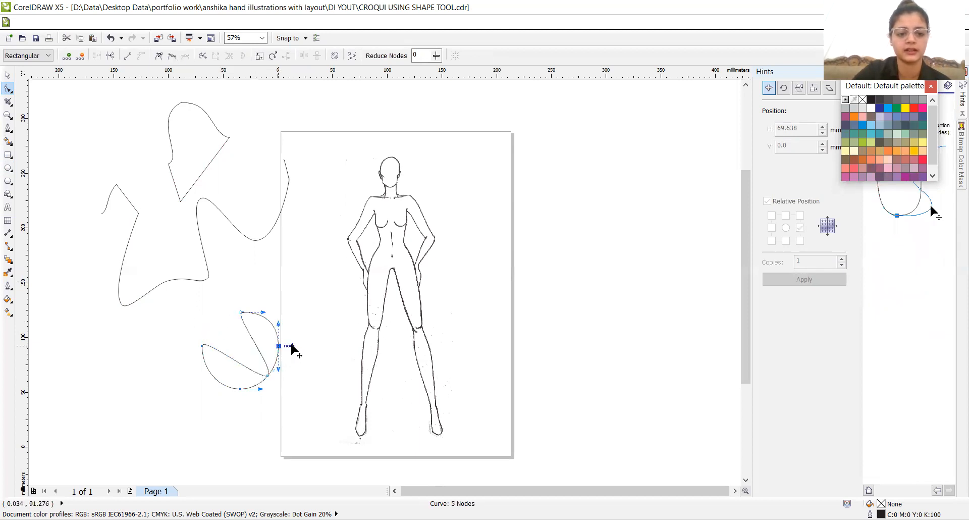
double_click(263, 388)
drag(264, 387, 276, 420)
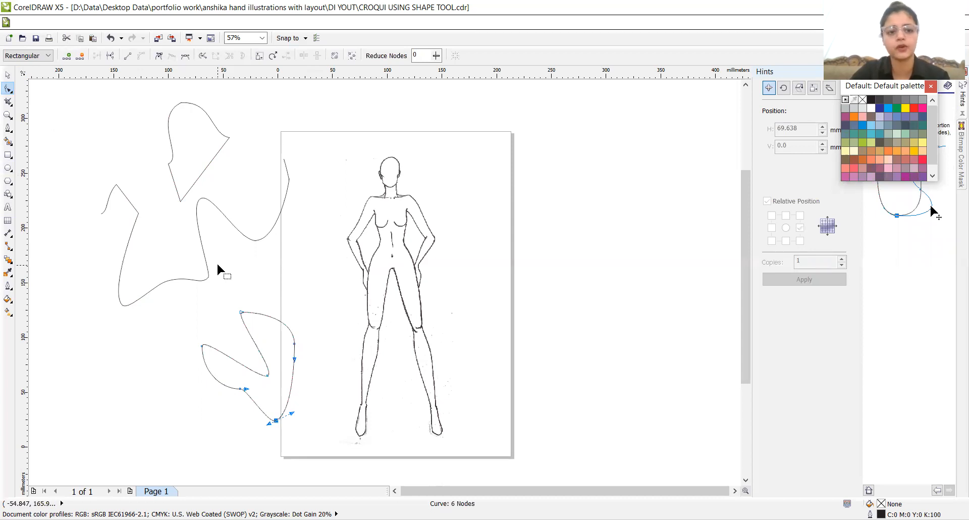
- Add a node on the four-sided shape's lower-right edge, pull it outward, and bend the segment above it into an outward curve
double_click(209, 163)
drag(209, 162, 250, 188)
click(141, 56)
drag(245, 173, 279, 158)
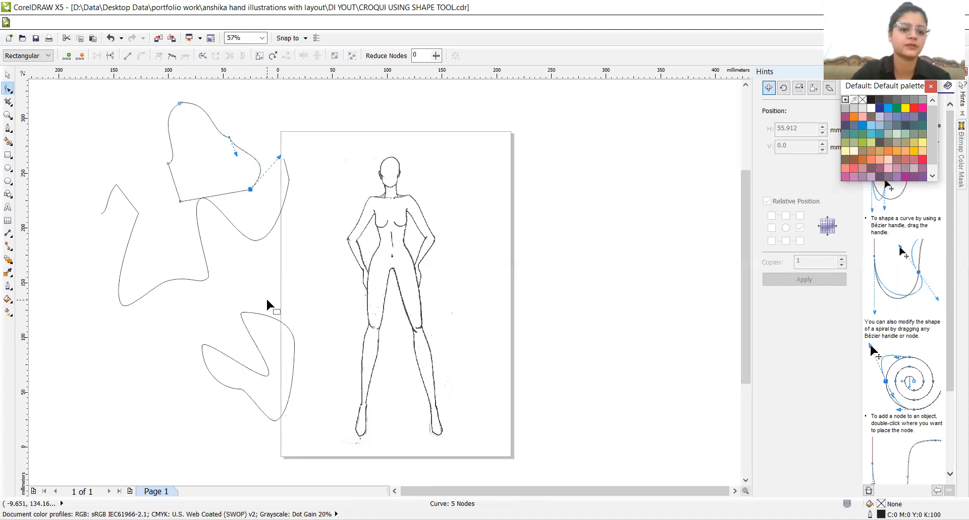
- Fill the upper practice shape with pink (C:20 M:60 Y:0 K:0) and the reshaped ellipse with dark purple (C:20 M:40 Y:0 K:60)
click(853, 176)
click(290, 371)
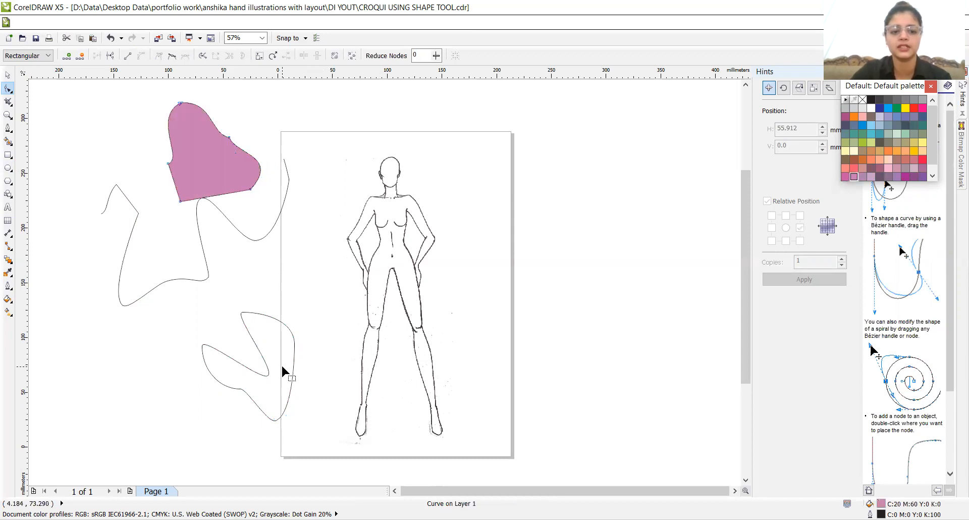
click(879, 176)
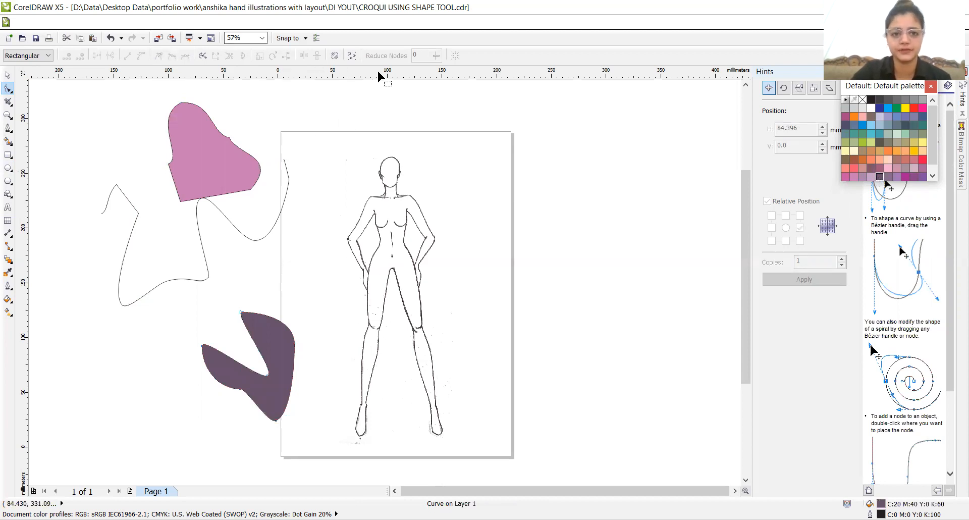
- Delete the two filled practice shapes and the open practice curve beside the page
click(7, 78)
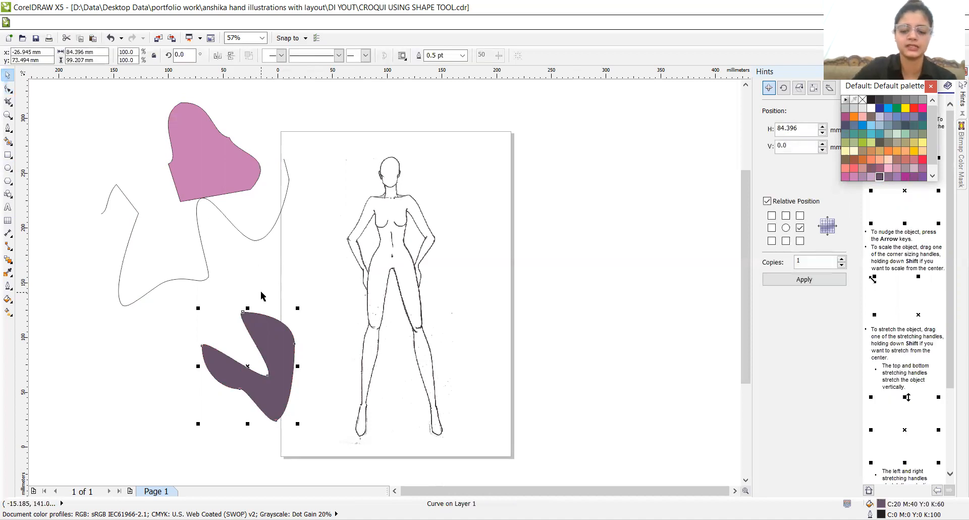
key(Delete)
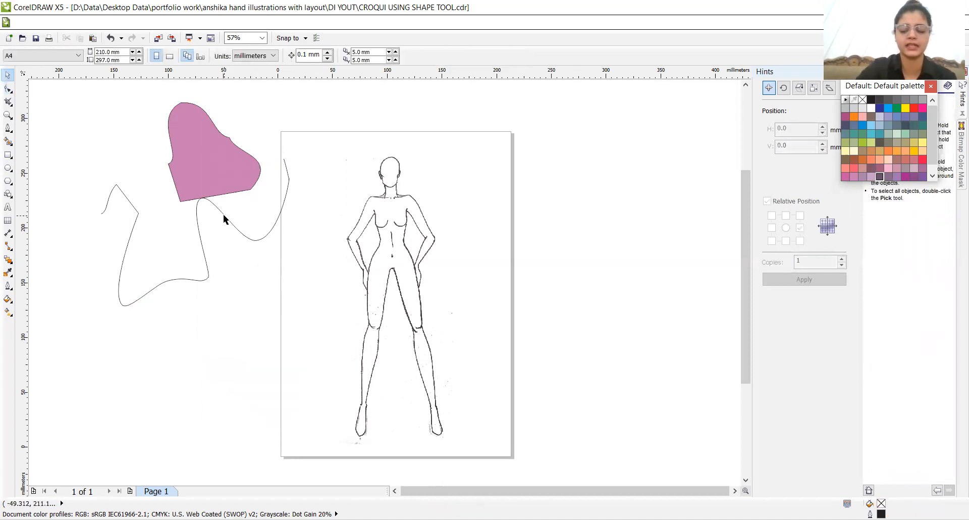
click(224, 215)
key(Delete)
click(221, 180)
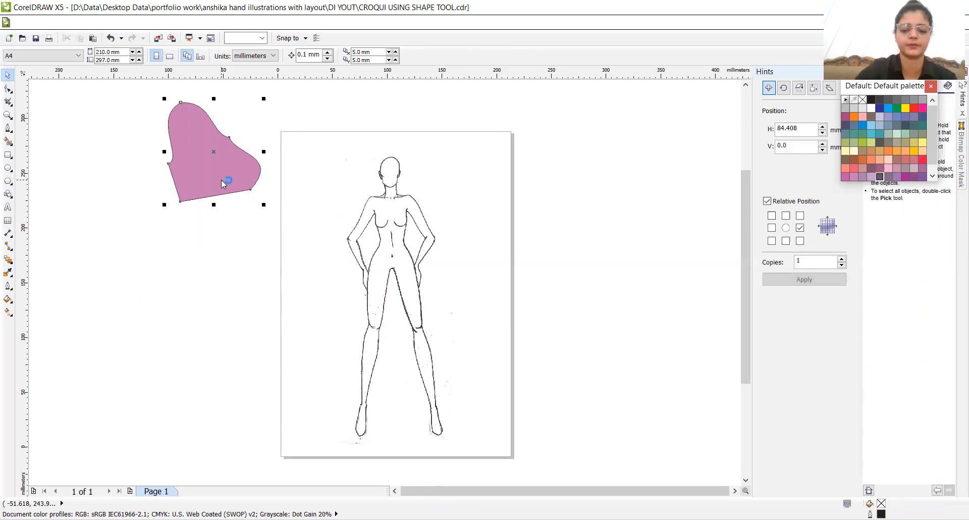
key(Delete)
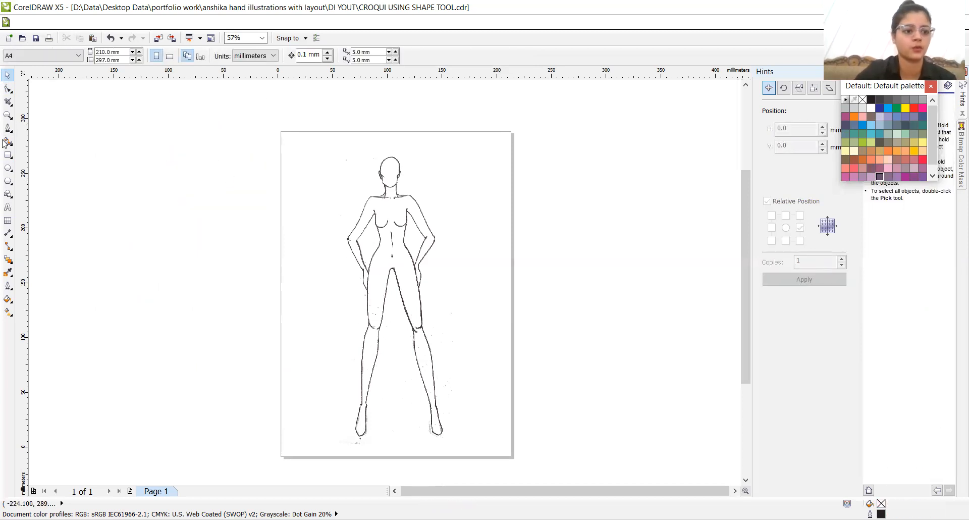
- Draw an ellipse about 10.7 mm wide and 28 mm high over the croquis head and convert it to curves
click(7, 168)
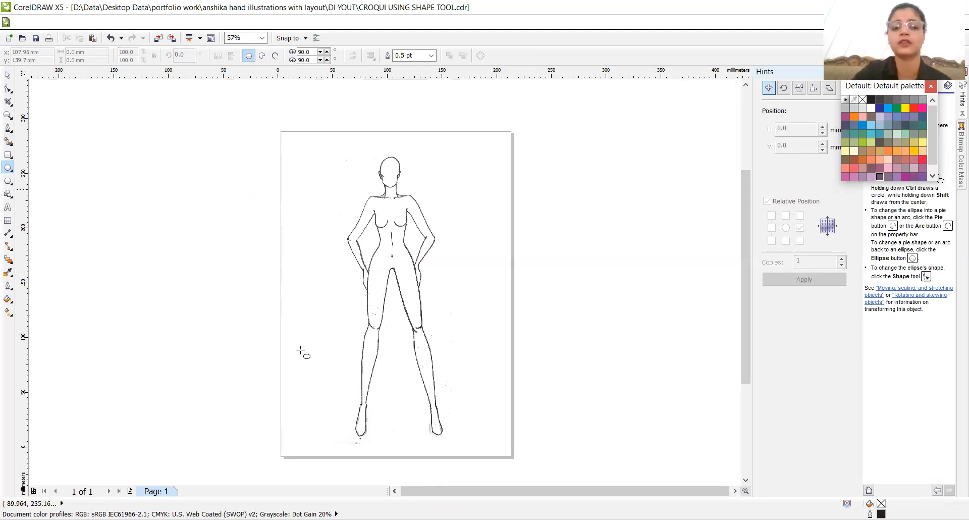
key(z)
click(397, 182)
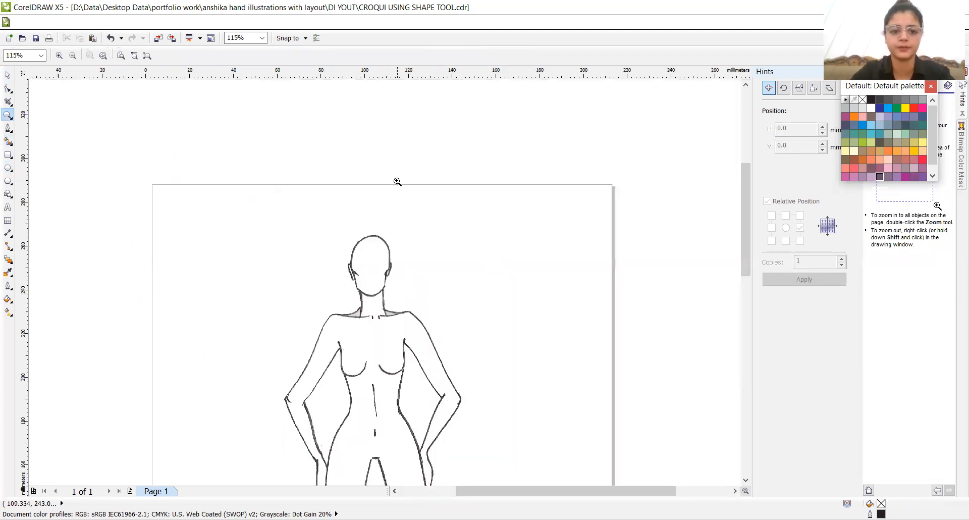
click(367, 257)
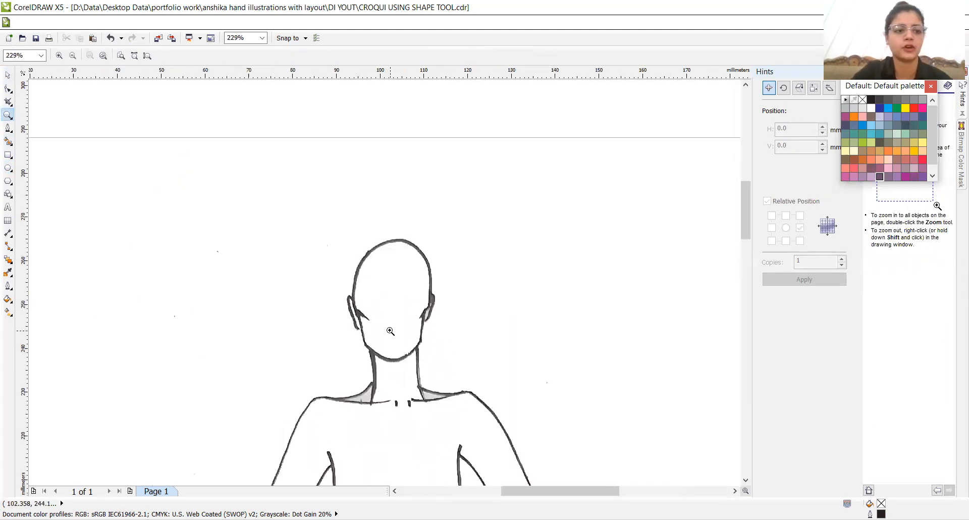
click(390, 330)
click(8, 168)
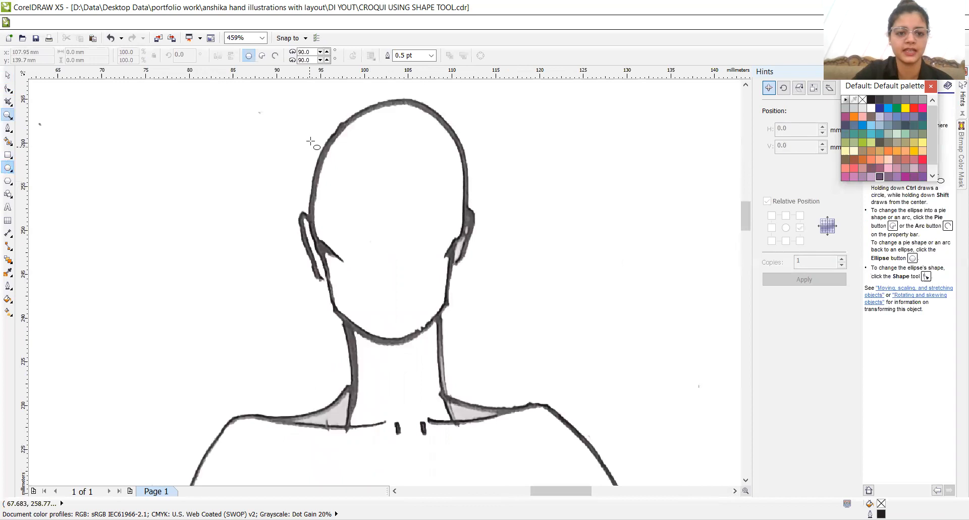
drag(348, 103, 444, 350)
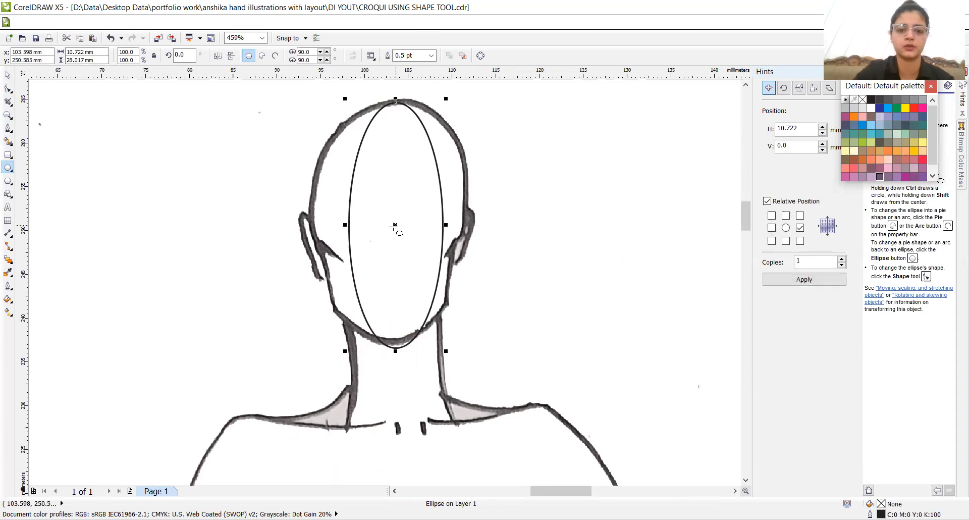
right_click(395, 226)
click(413, 236)
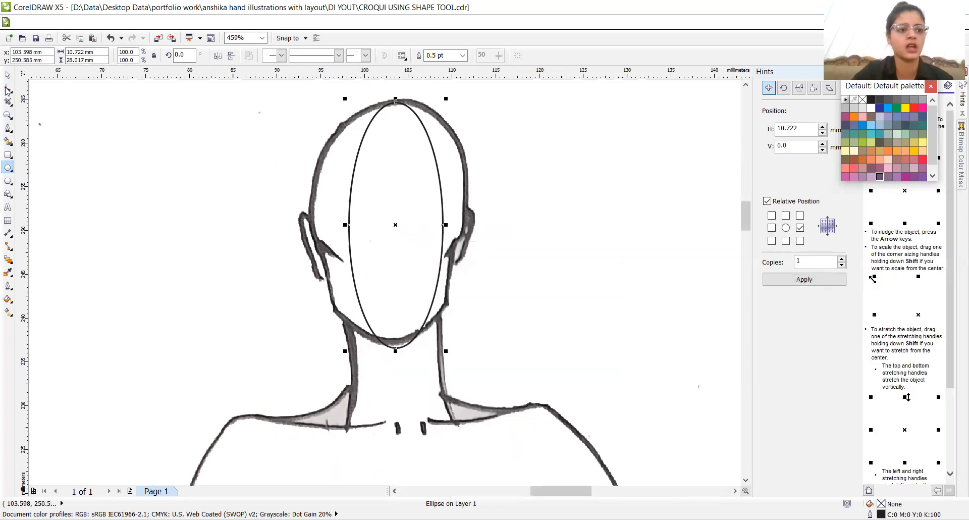
- Add nodes on the ellipse's left side and upper-left arc with the Shape tool, moving them onto the scanned head outline
key(F10)
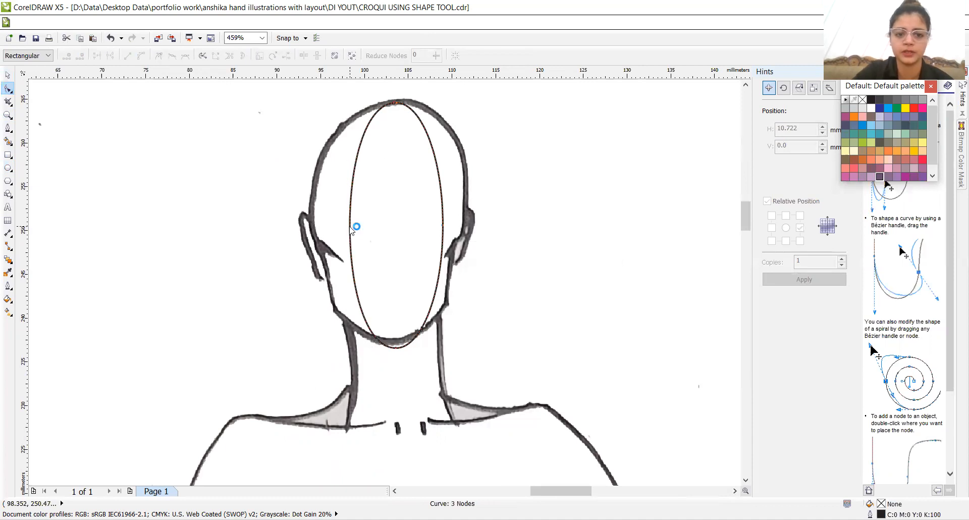
double_click(349, 226)
drag(349, 227, 310, 223)
drag(379, 110, 346, 136)
double_click(346, 135)
key(Up)
key(Up)
key(Up)
key(Up)
key(Up)
key(Up)
key(Up)
key(Up)
key(Left)
key(Left)
key(Left)
key(Left)
key(Left)
key(Left)
key(Left)
key(Left)
key(Left)
key(Left)
key(Left)
key(Left)
key(Down)
key(Down)
key(Down)
key(Down)
key(Down)
key(Down)
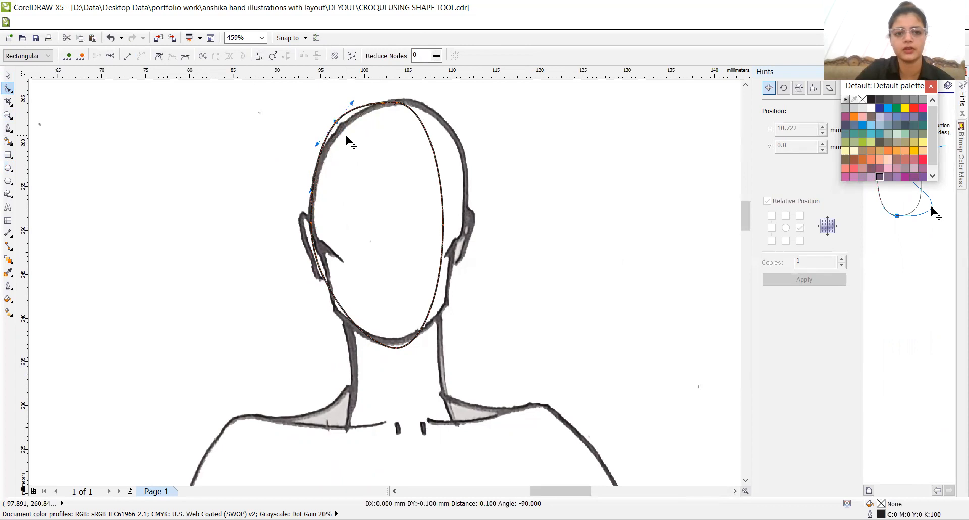
- Fit the curve's right side to the scanned head by adding and moving nodes at the upper side, the ear and the temple
double_click(437, 169)
drag(438, 170, 466, 169)
drag(443, 228, 462, 237)
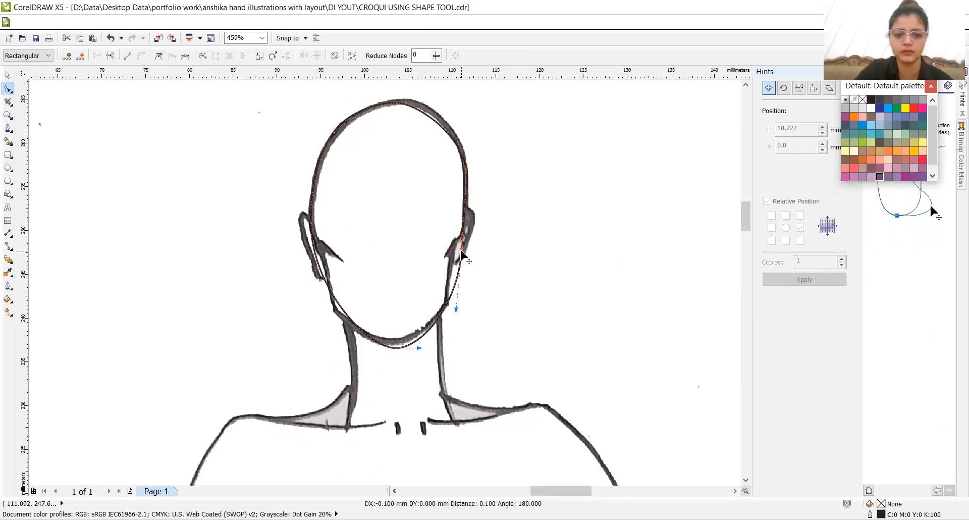
double_click(460, 251)
drag(460, 250, 458, 251)
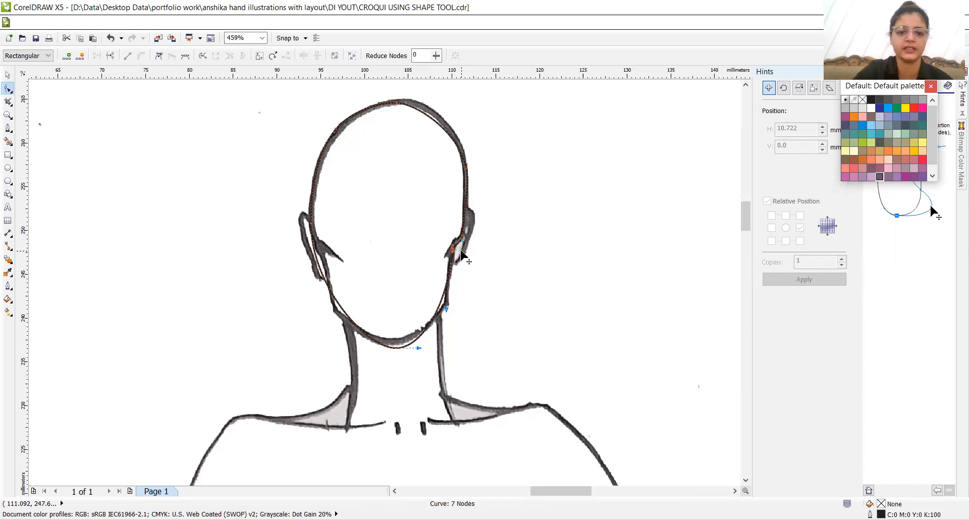
- Add nodes along the left temple, jaw corner and lower jaw, and move them onto the scanned face outline
click(314, 247)
drag(314, 248, 321, 248)
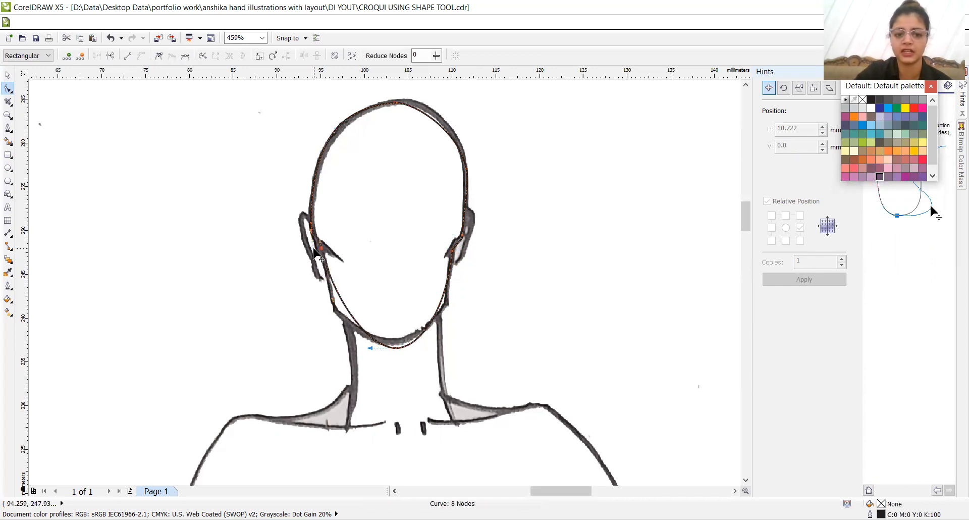
drag(338, 292, 336, 311)
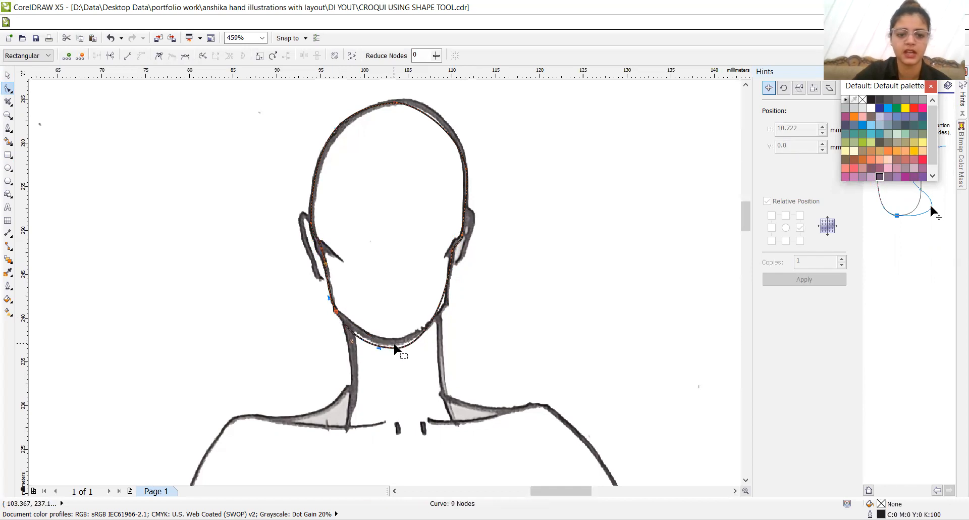
drag(363, 339, 363, 339)
- Delete the ellipse's bottom node and add a replacement on the chin line, fitting the adjoining curve to the scanned chin
click(398, 347)
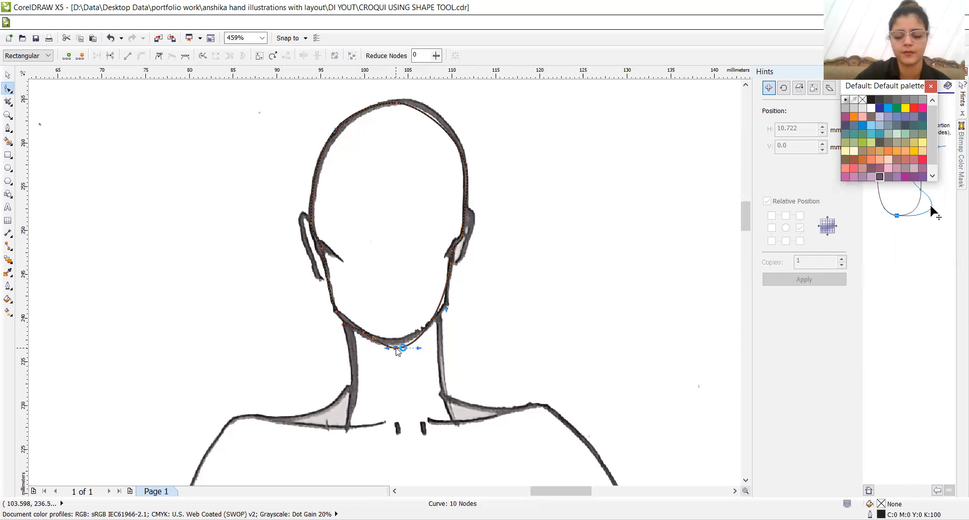
key(Delete)
double_click(394, 344)
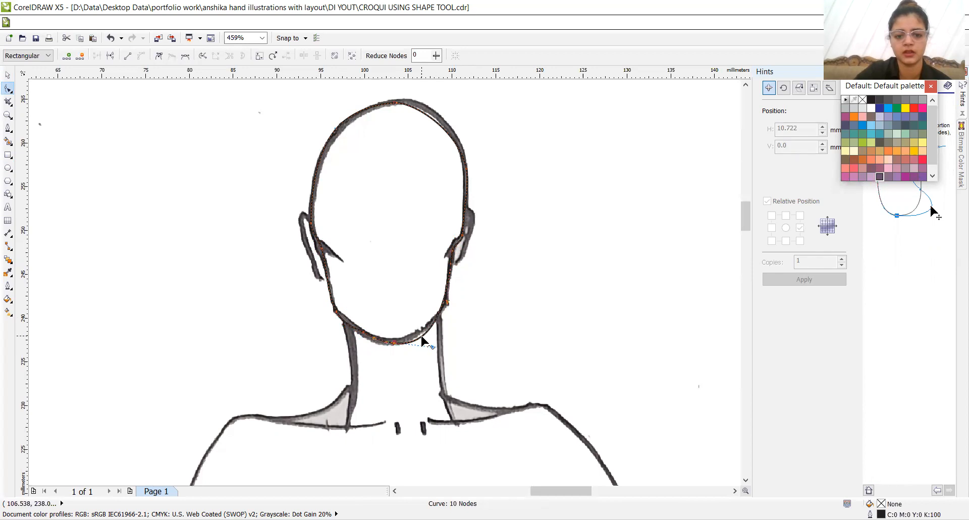
drag(421, 335, 422, 336)
- Add a node at the right jaw corner and nudge it outward onto the scanned jawline
double_click(441, 301)
key(Right)
key(Right)
key(Right)
key(Right)
key(Right)
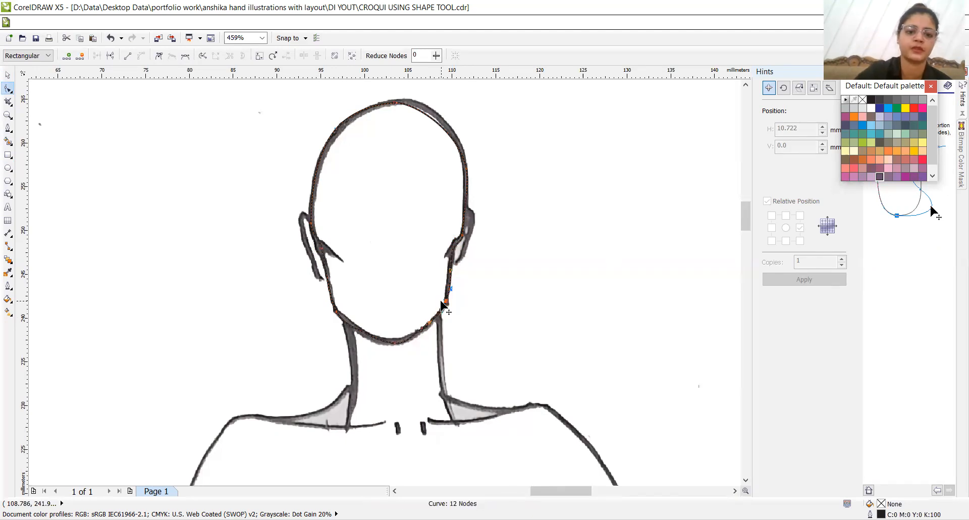
- Shape the left ear by adding nodes beside the temple and pulling them to the scanned ear's outer edge and lobe
double_click(315, 236)
drag(314, 236, 303, 239)
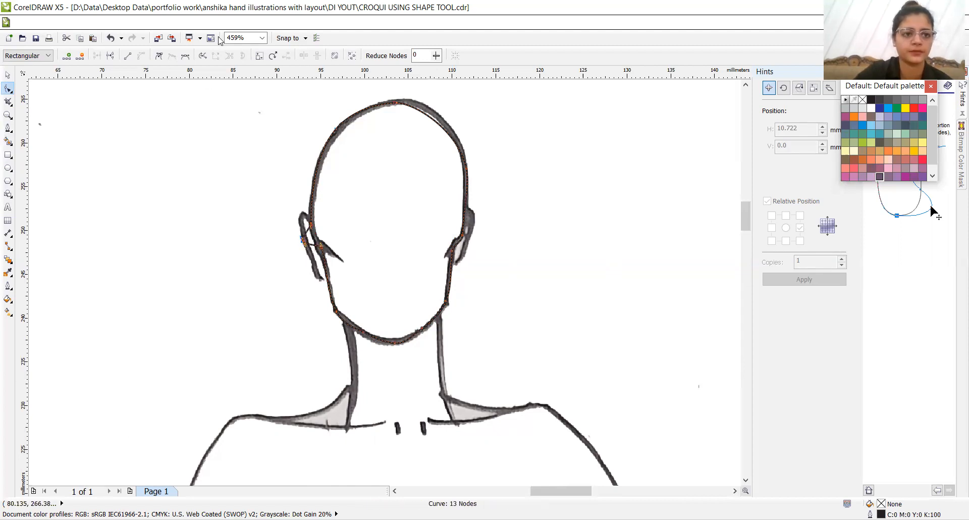
drag(306, 233, 320, 278)
click(309, 243)
double_click(310, 243)
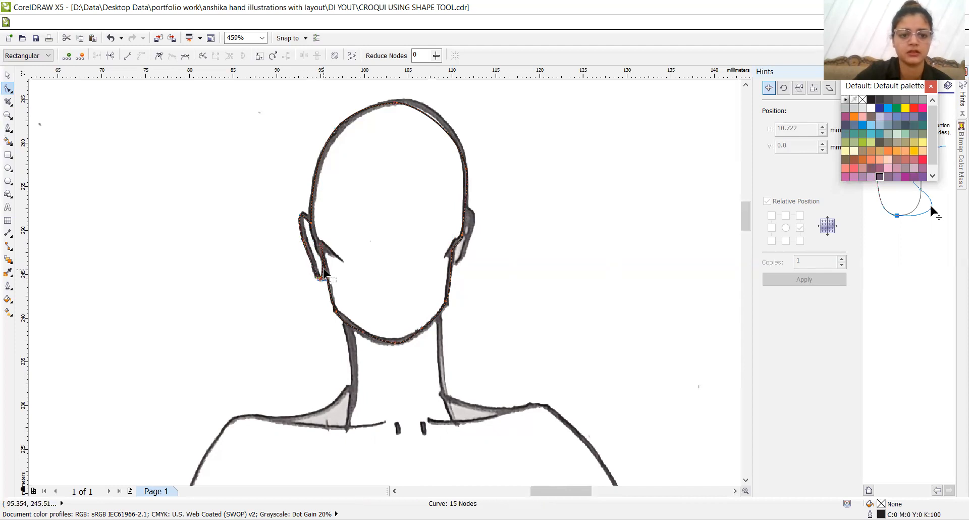
double_click(323, 273)
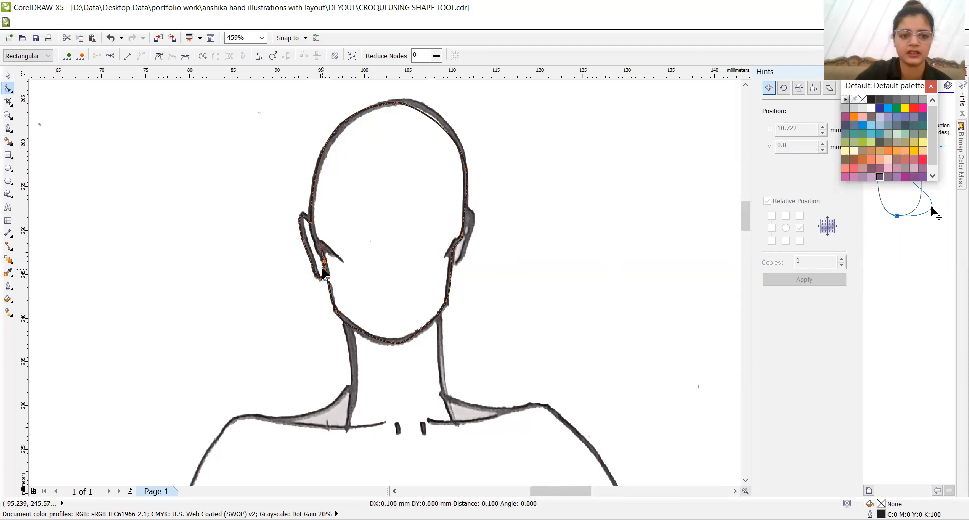
- Add nodes at the top of the right ear and pull them out to the scanned ear's upper edge
double_click(464, 204)
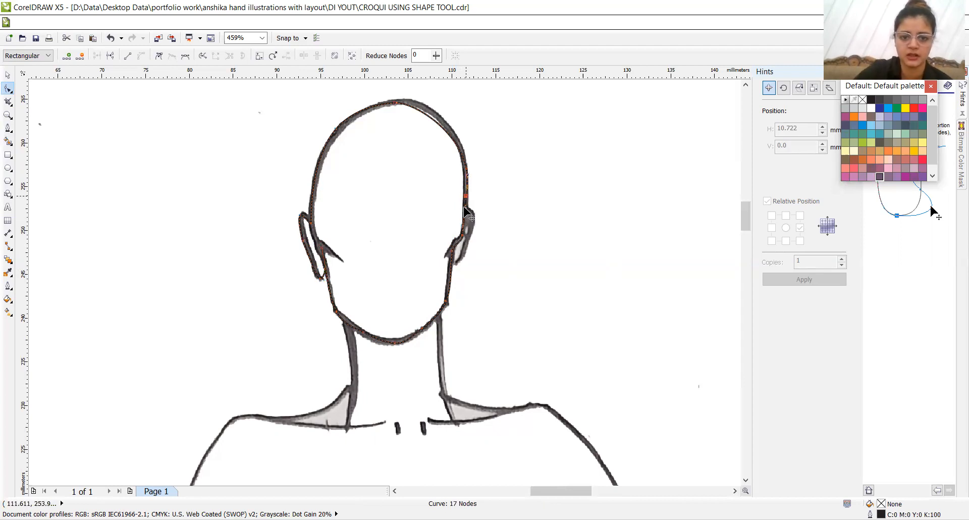
double_click(464, 212)
drag(464, 213, 475, 215)
double_click(469, 203)
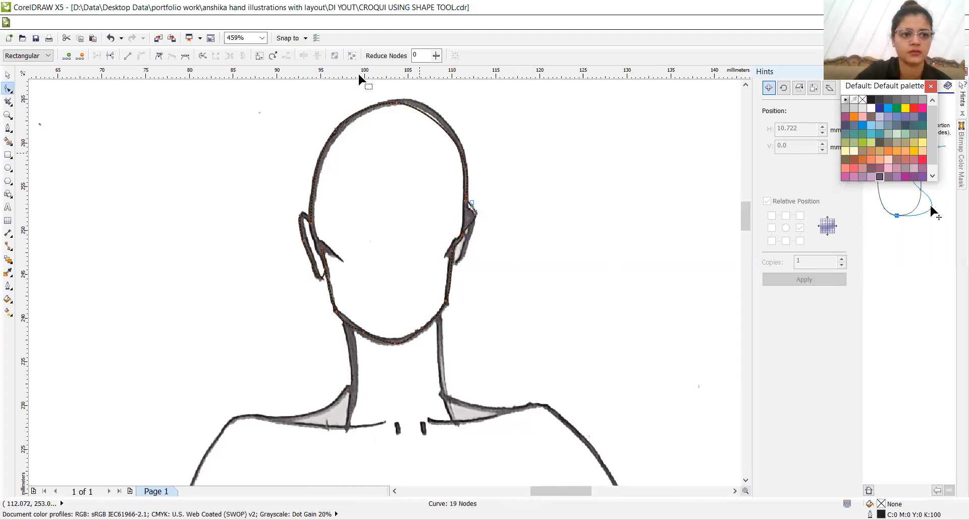
click(472, 204)
drag(472, 203, 470, 207)
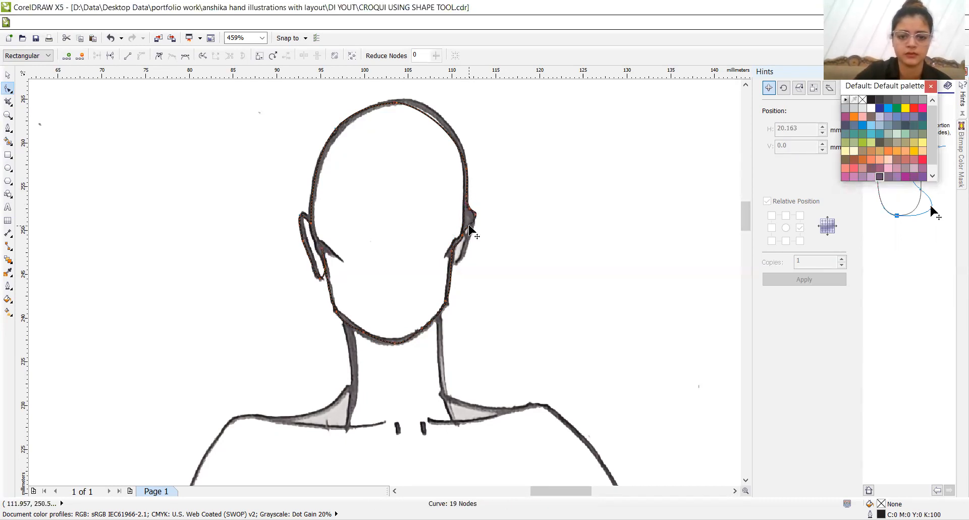
- Pull a node to the right earlobe, delete the surplus node above it, and add one on the ear's inner edge
drag(466, 258, 461, 258)
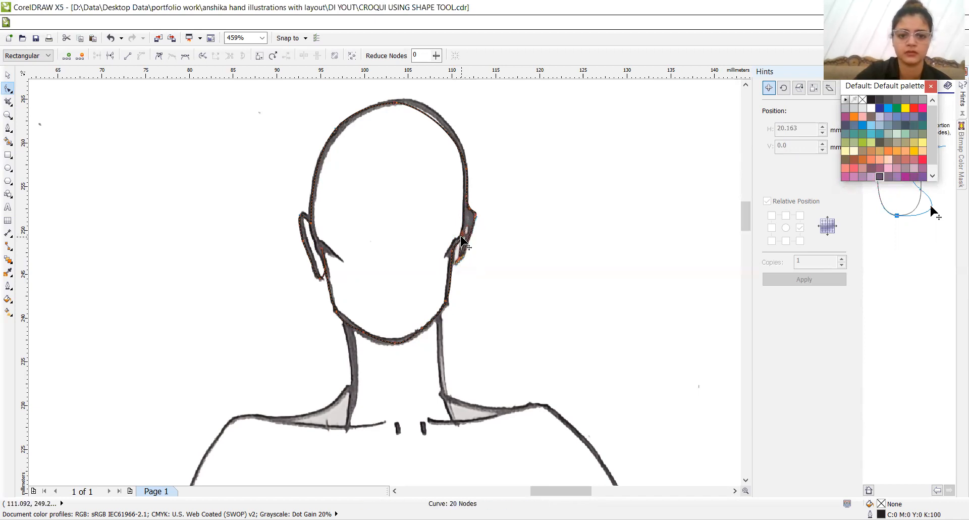
key(Delete)
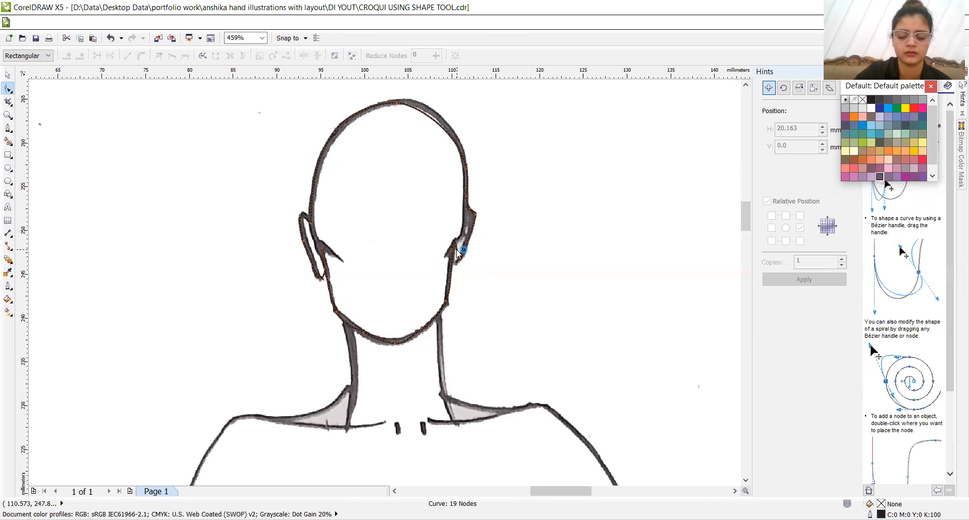
double_click(457, 249)
drag(456, 249, 456, 250)
drag(457, 248, 457, 249)
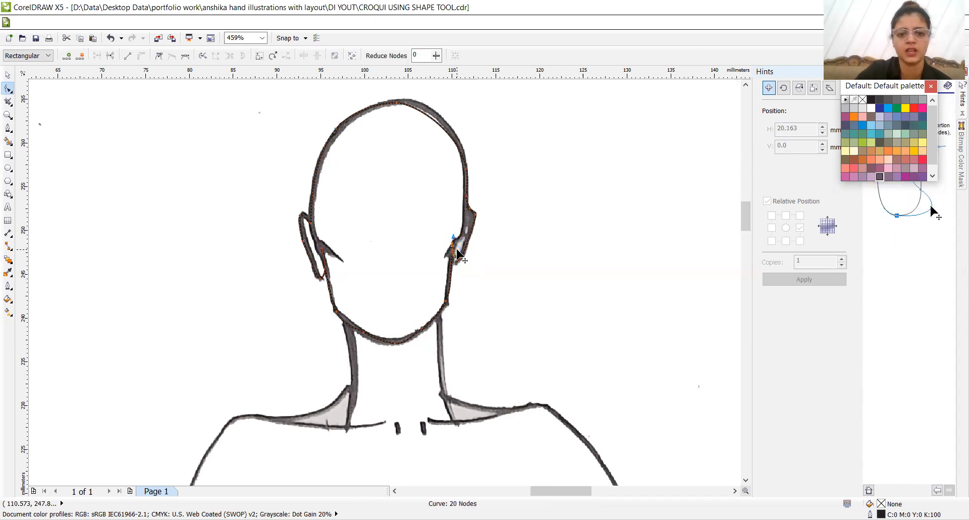
- Move the traced head outline off the croquis to the page's upper-right corner, at about X 211.8 mm, Y 287.5 mm
click(745, 480)
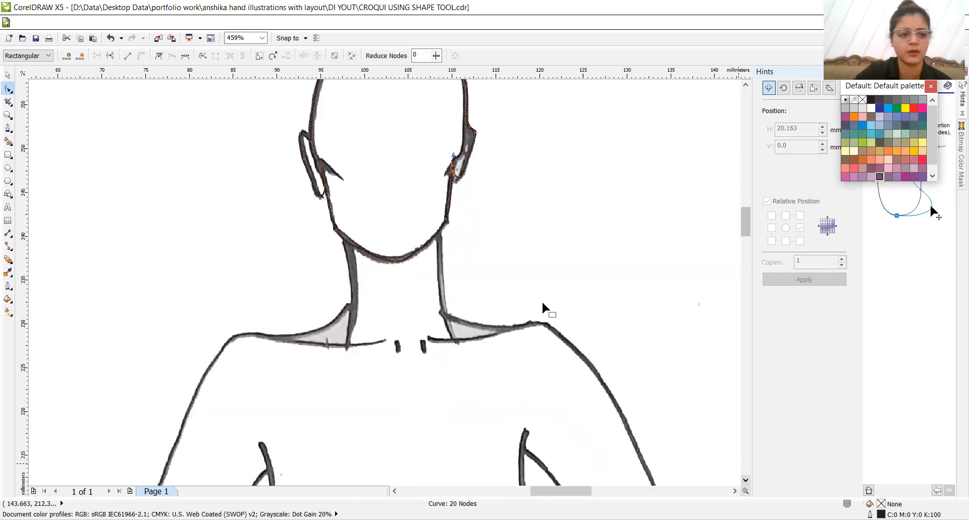
click(11, 117)
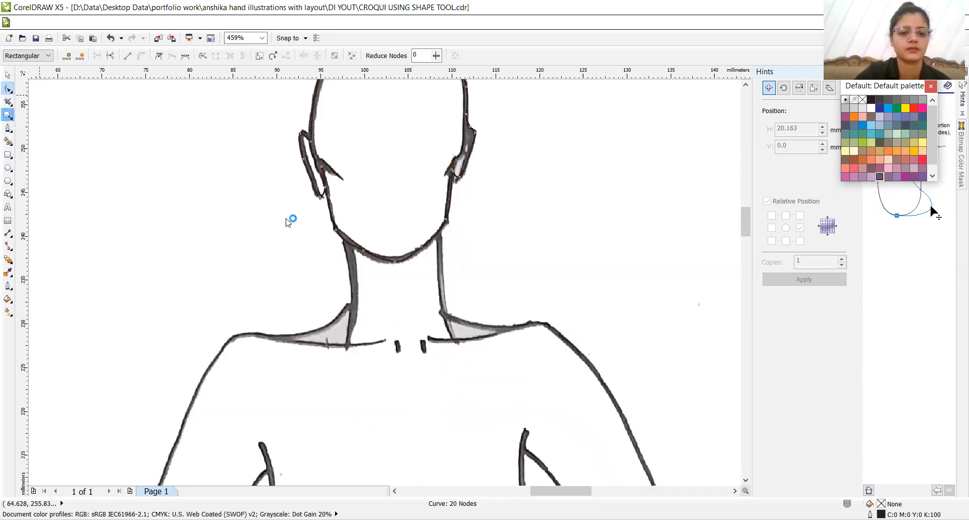
right_click(285, 218)
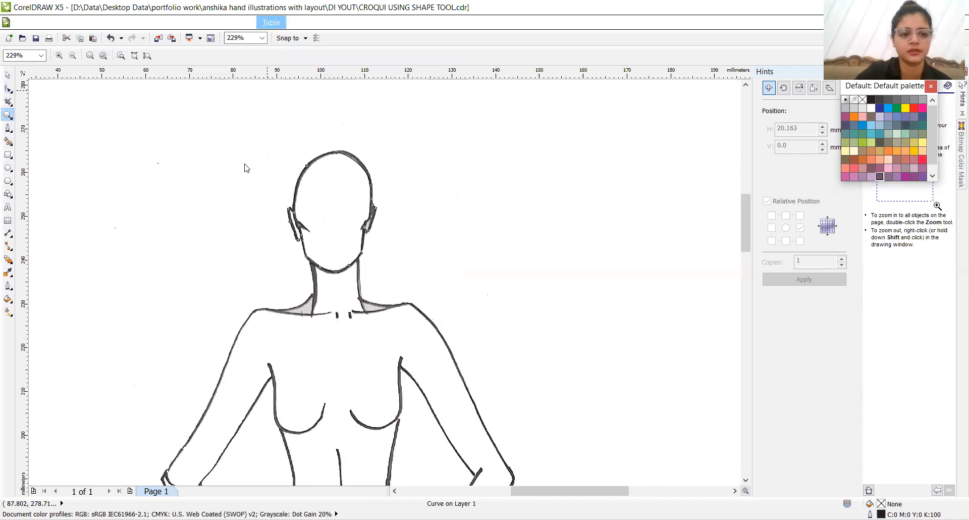
right_click(338, 361)
right_click(338, 362)
click(8, 75)
click(371, 265)
drag(370, 265, 490, 225)
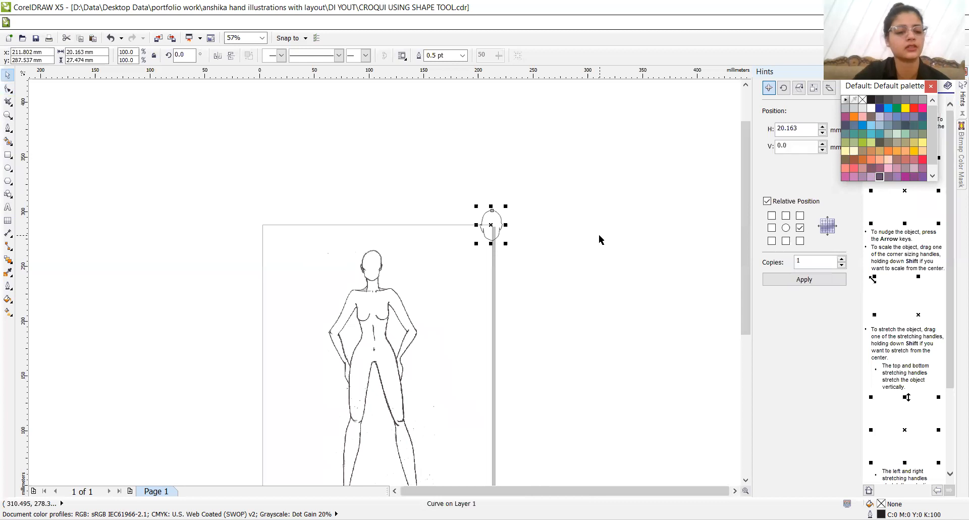
- Undo the head outline's move and draw a tall ellipse over the body, about 30 mm wide and 226 mm high
key(ctrl+z)
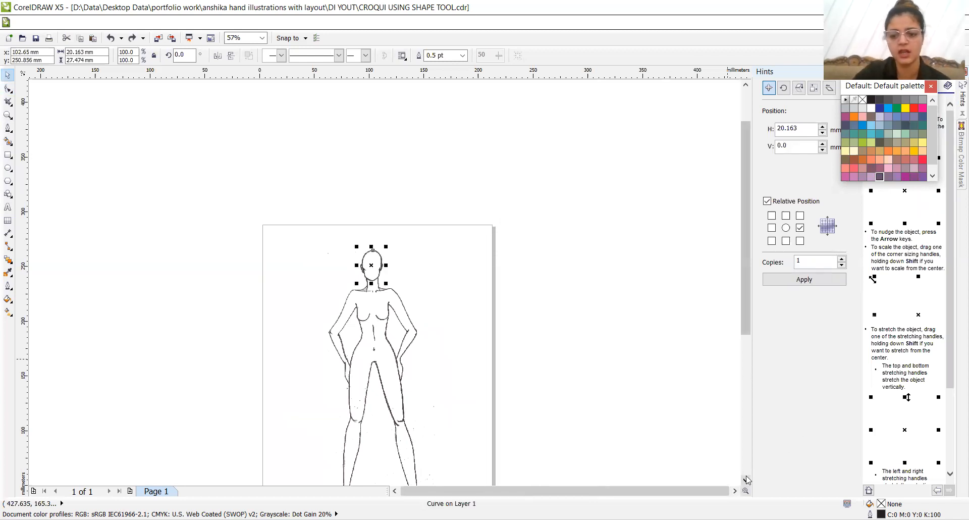
scroll(746, 478, down, 3)
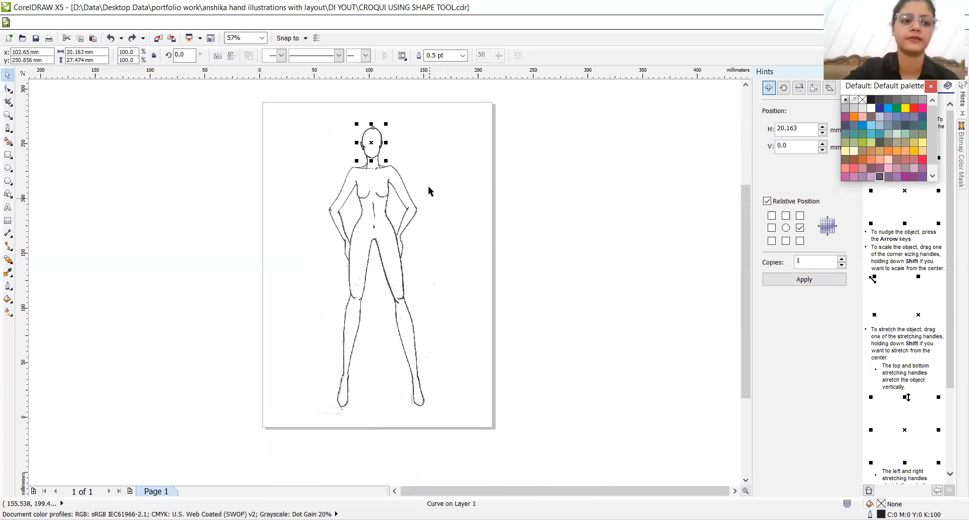
click(8, 170)
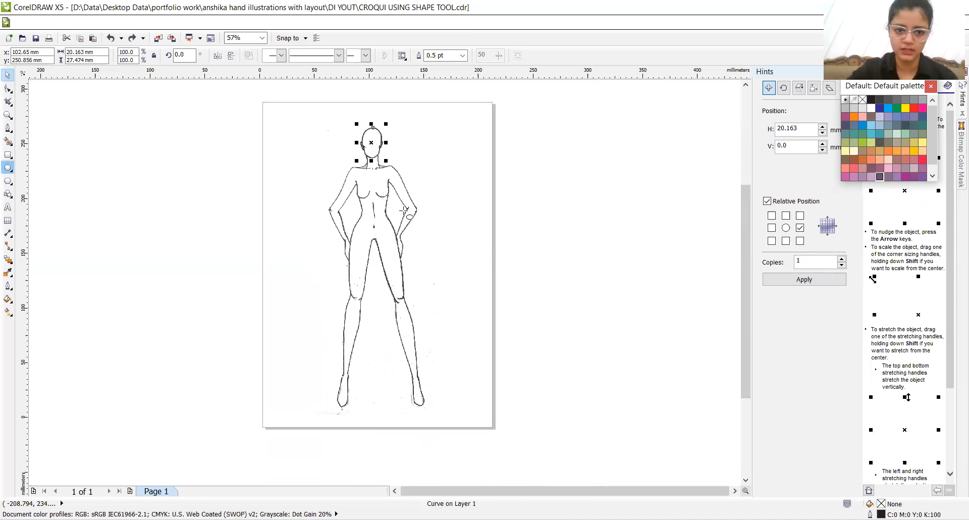
drag(367, 156, 384, 267)
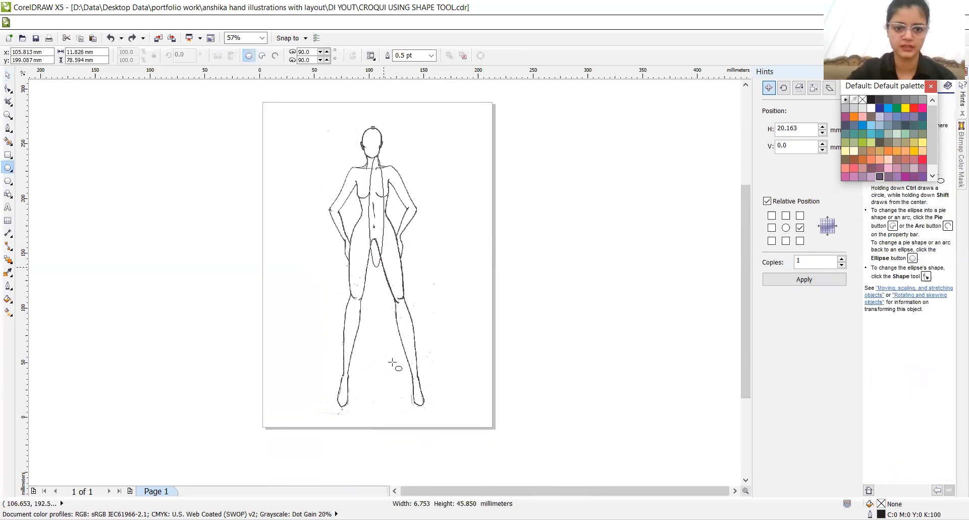
drag(401, 400, 402, 404)
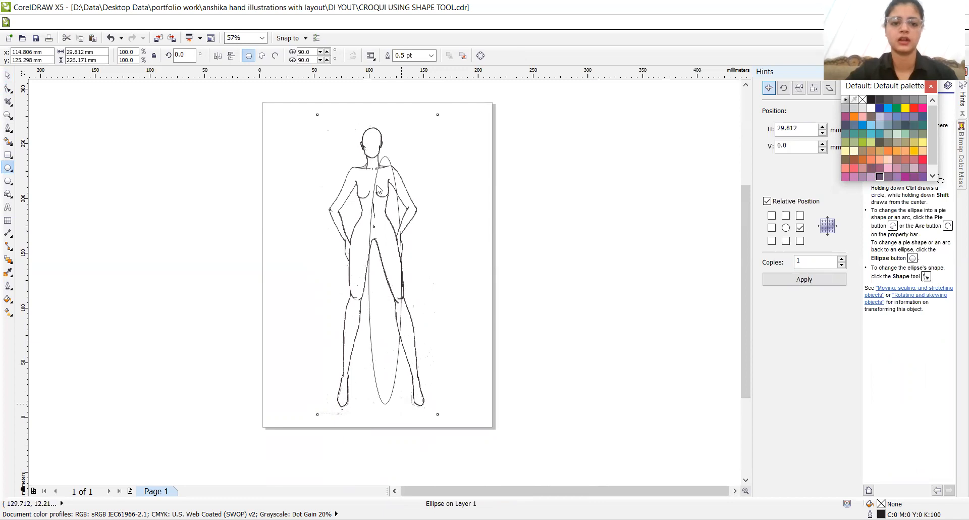
- Select the tall ellipse over the body and convert it to curves for node editing
right_click(376, 262)
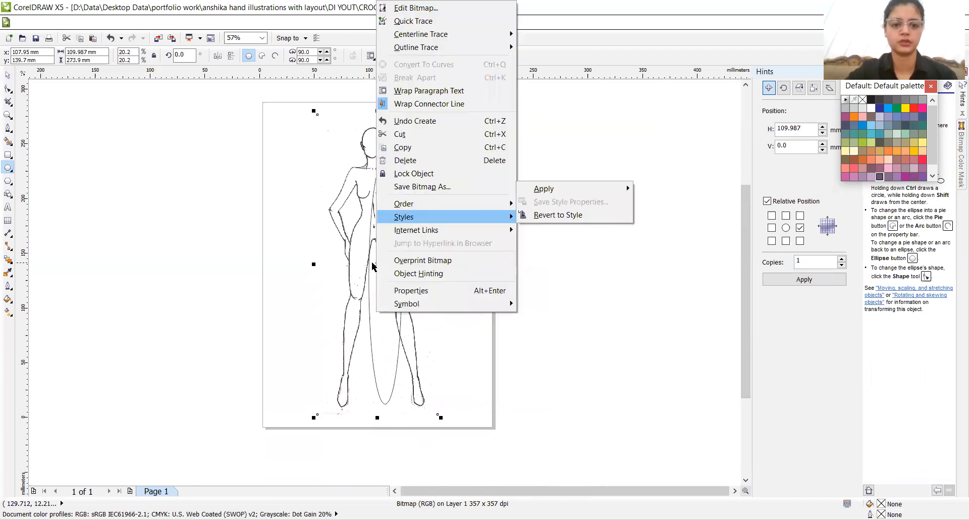
click(374, 266)
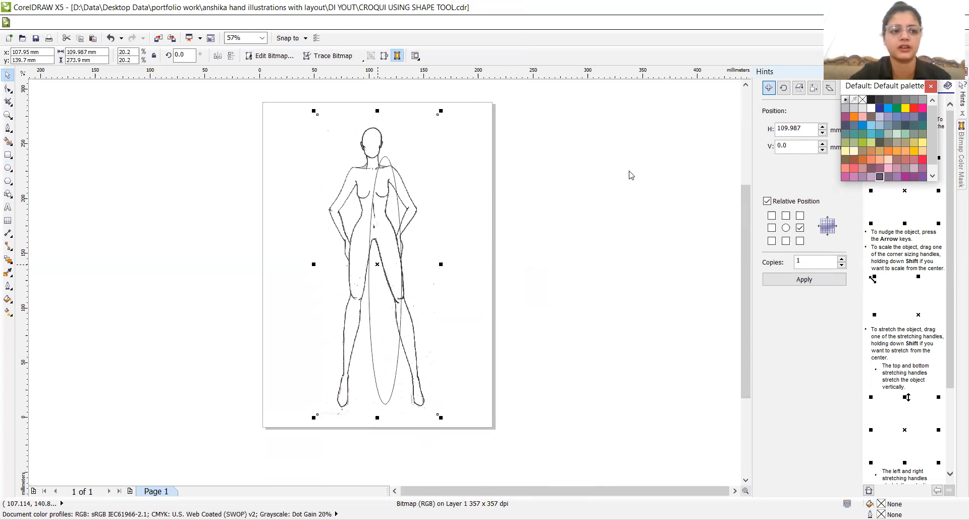
right_click(376, 264)
click(8, 90)
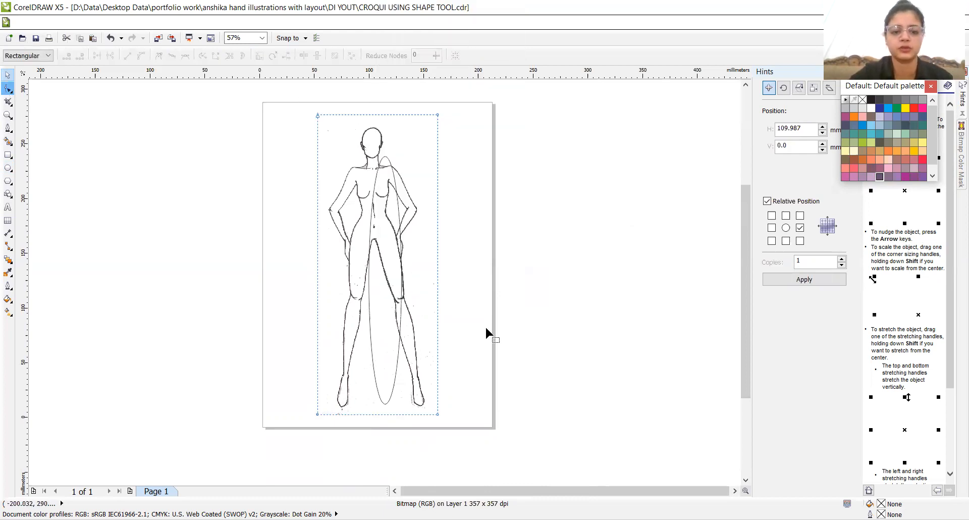
click(369, 273)
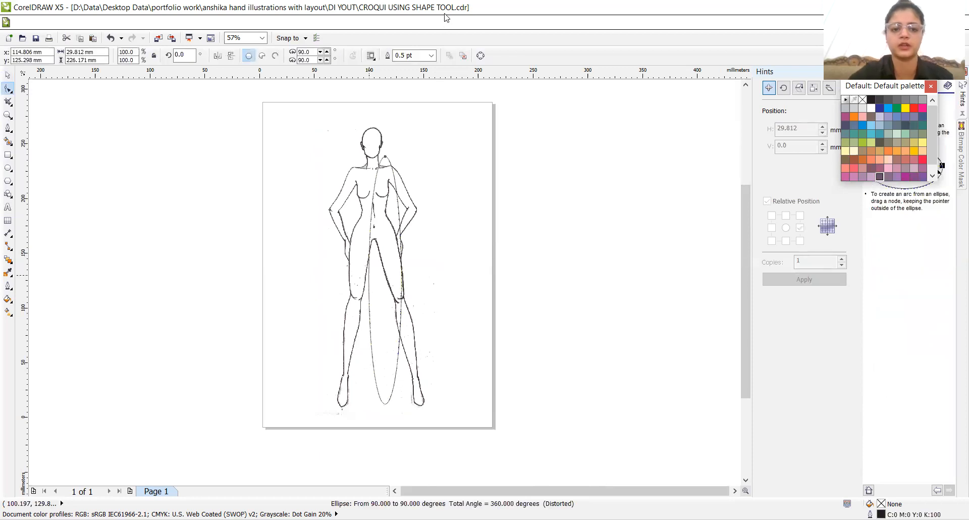
key(ctrl+q)
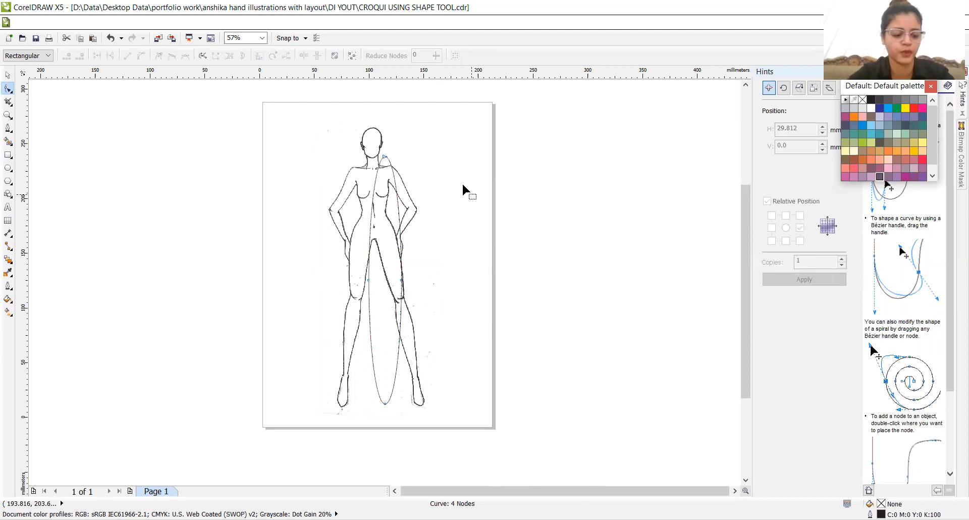
- Move the converted ellipse over the torso so its centre sits at about X 101.3 mm, Y 128.9 mm
key(z)
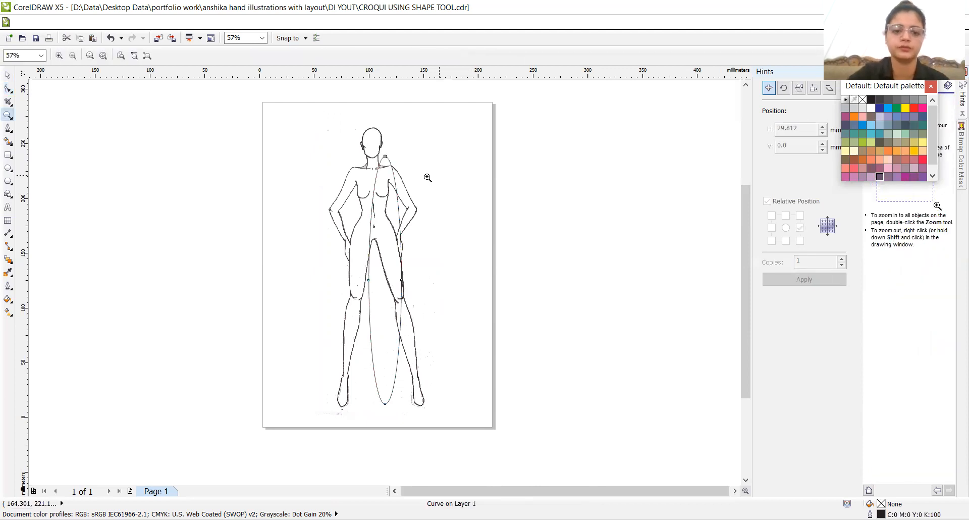
click(356, 217)
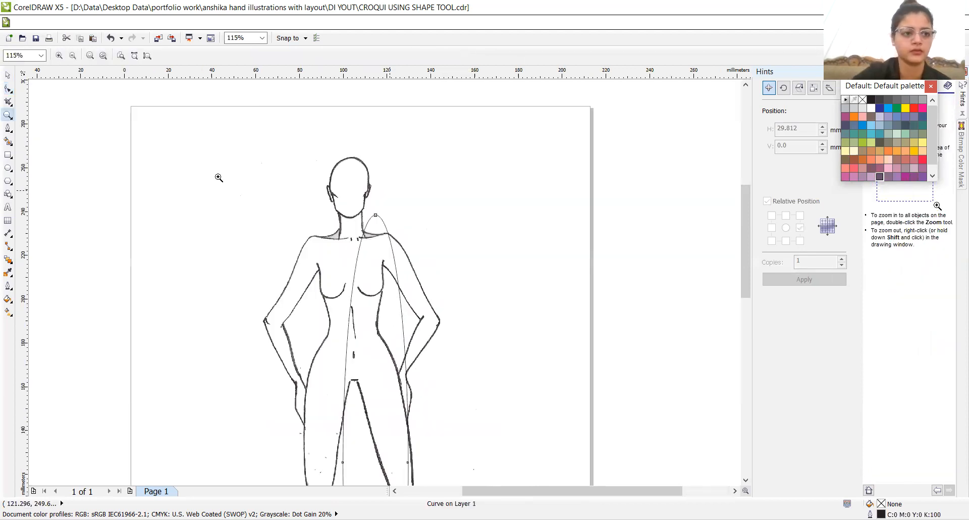
key(space)
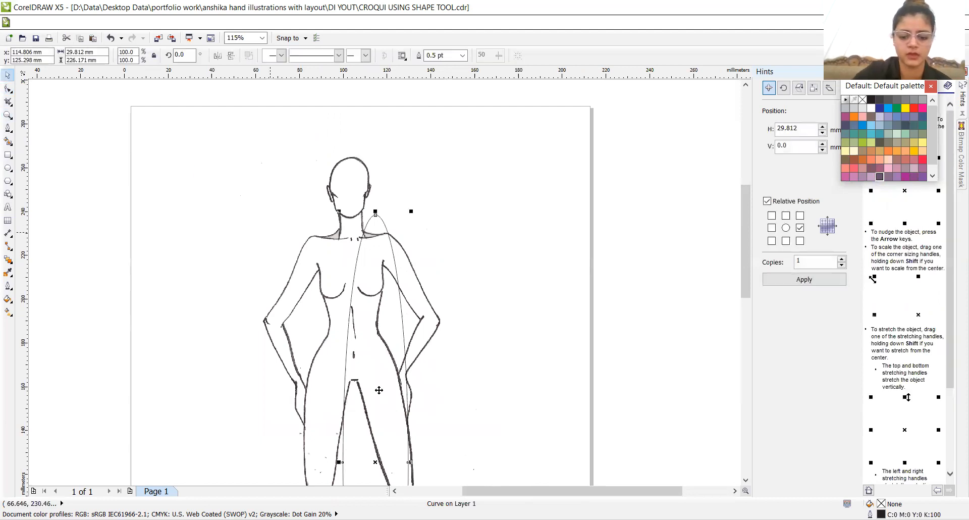
drag(379, 390, 335, 387)
- Add a node on the body curve's right side with the Shape tool and pull it to the right base of the neck
click(8, 89)
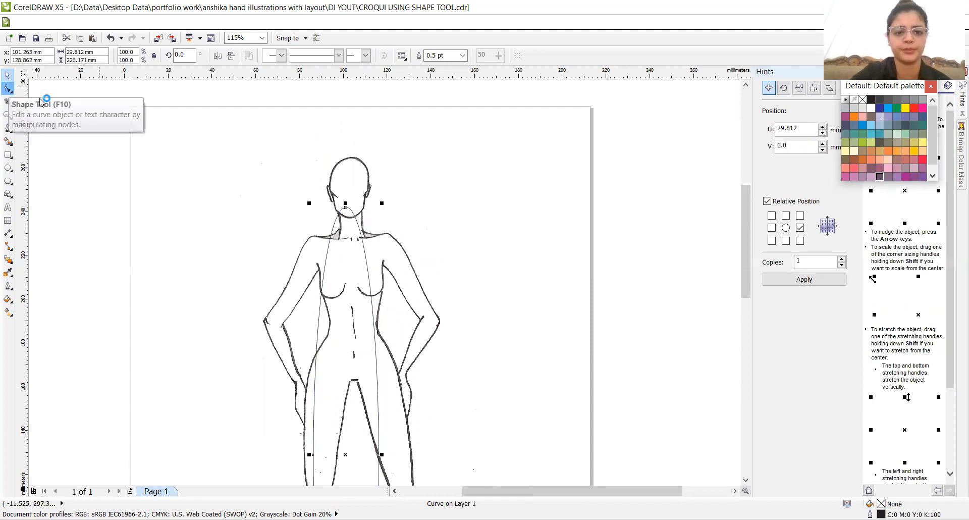
key(z)
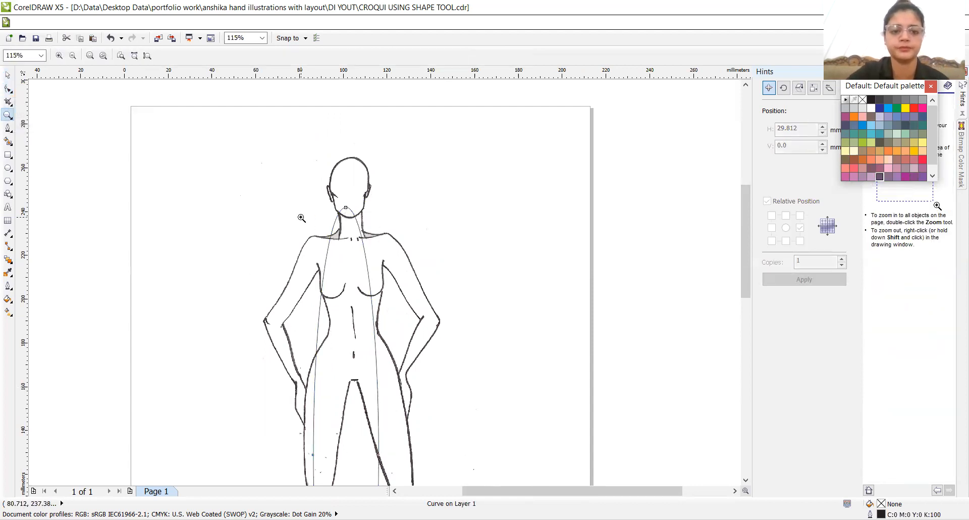
click(361, 232)
click(372, 273)
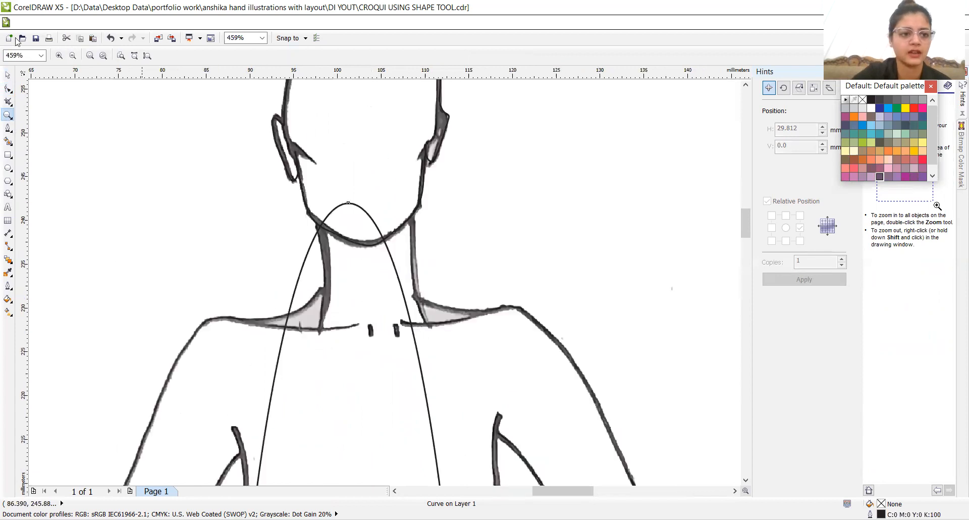
click(8, 89)
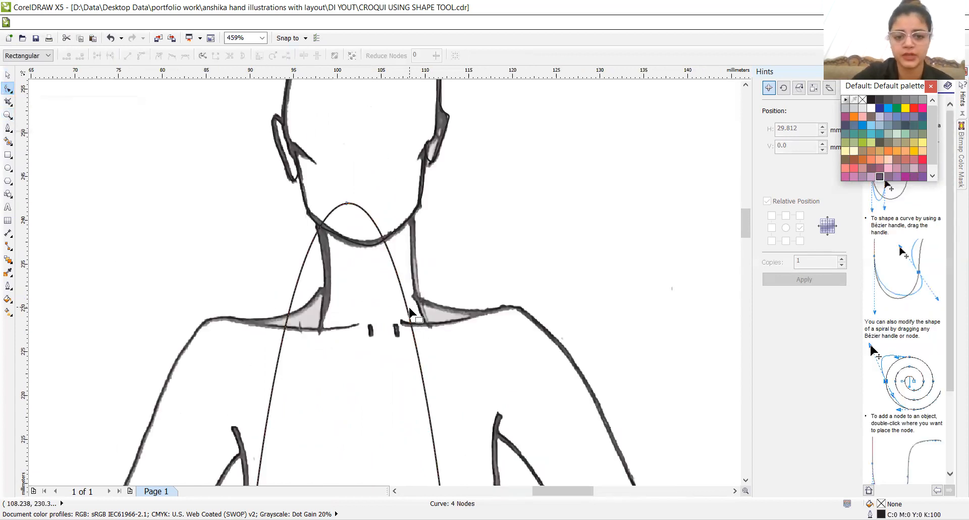
double_click(408, 314)
drag(408, 314, 419, 301)
- Add nodes along the right shoulder and adjust them so the curve follows the scanned shoulder line from the neck outward
double_click(430, 347)
drag(429, 347, 547, 326)
double_click(517, 325)
double_click(477, 303)
key(Down)
key(Down)
key(Down)
key(Down)
key(Down)
key(Down)
key(Down)
key(Down)
key(Down)
key(Down)
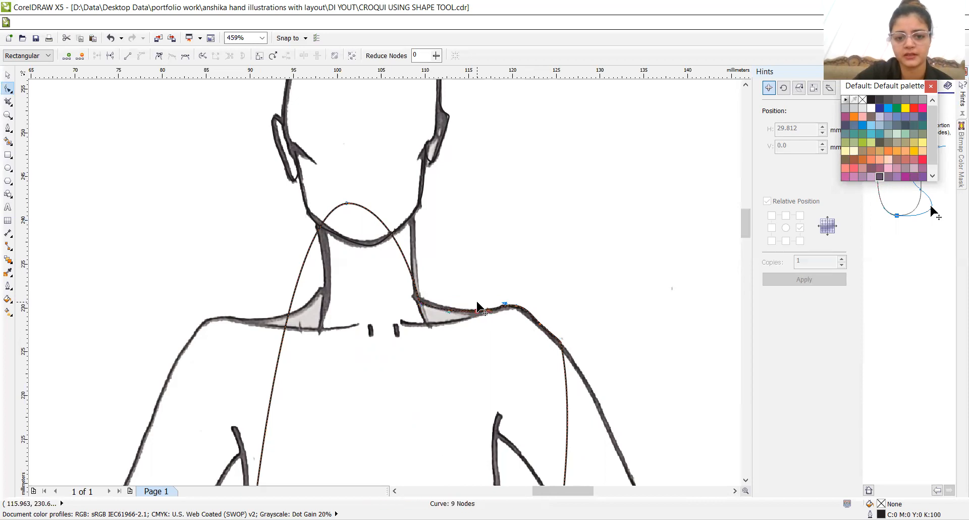
- Pull nodes to the neck's upper right and upper left corners and bend the edge between them down toward the chin
double_click(396, 243)
drag(396, 243, 412, 215)
drag(347, 202, 313, 221)
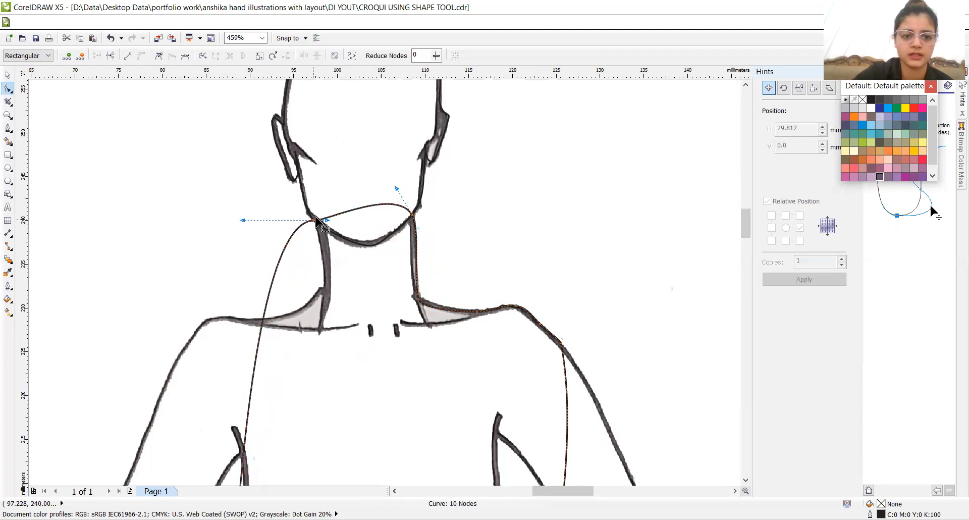
double_click(370, 206)
drag(370, 205, 370, 232)
- Pull a node to the left base of the neck and fit the curve above it to the neck's left side with extra nodes
click(272, 283)
drag(272, 283, 321, 287)
double_click(310, 230)
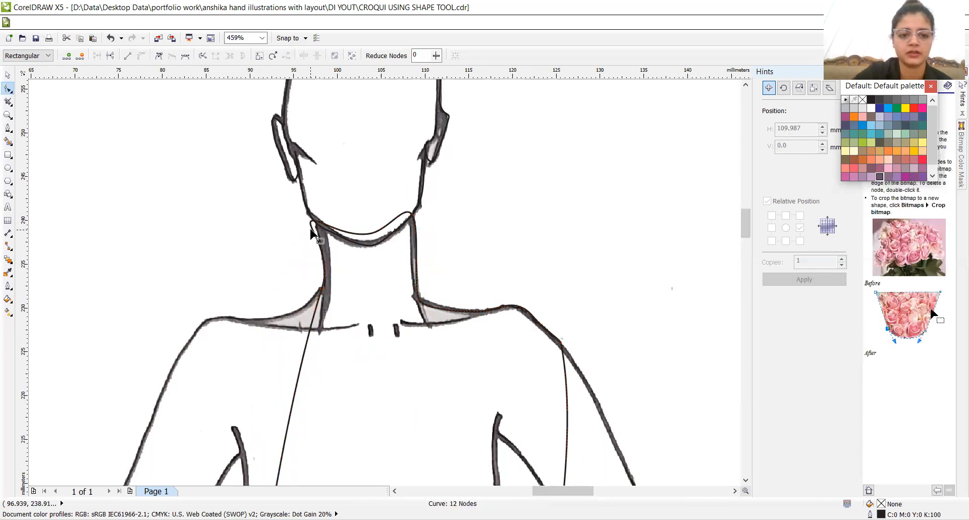
double_click(313, 229)
drag(320, 237, 322, 241)
double_click(321, 241)
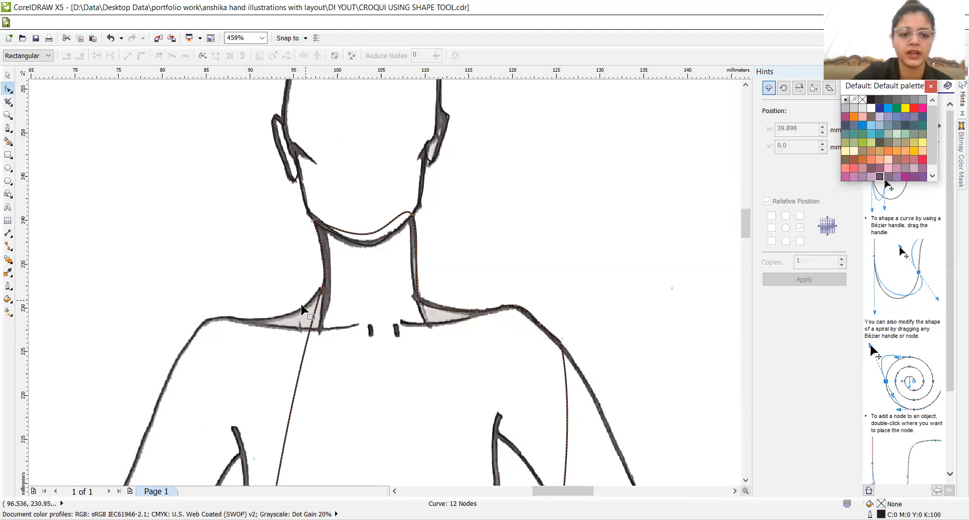
- Pull the curve out to the left shoulder and nudge its node up onto the scanned shoulder line
click(308, 328)
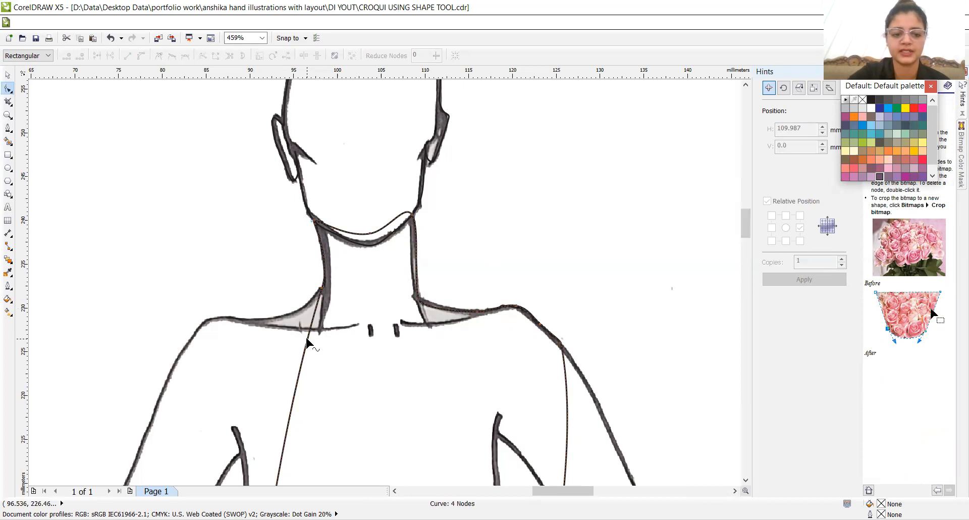
click(306, 341)
drag(306, 342, 213, 327)
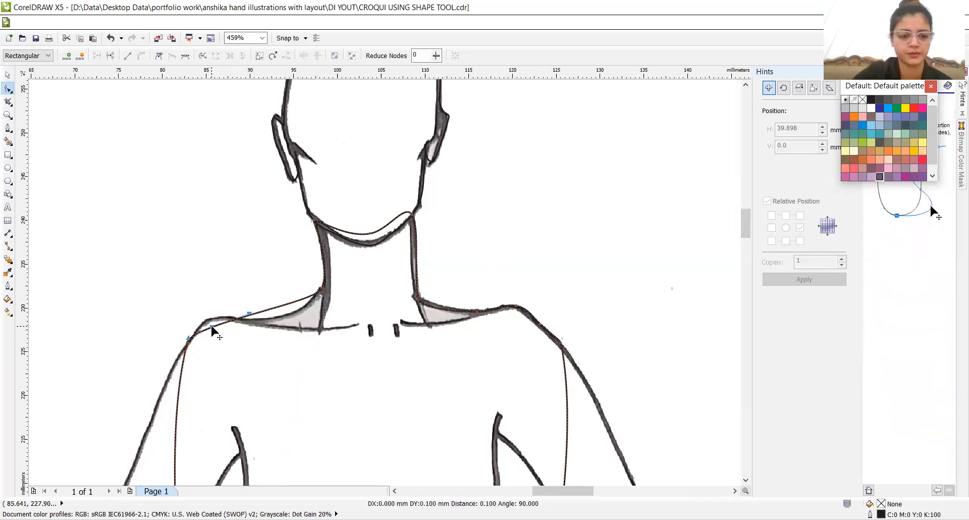
key(Up)
key(Up)
key(Up)
key(Up)
key(Up)
key(Up)
key(Up)
key(Up)
key(Up)
key(Up)
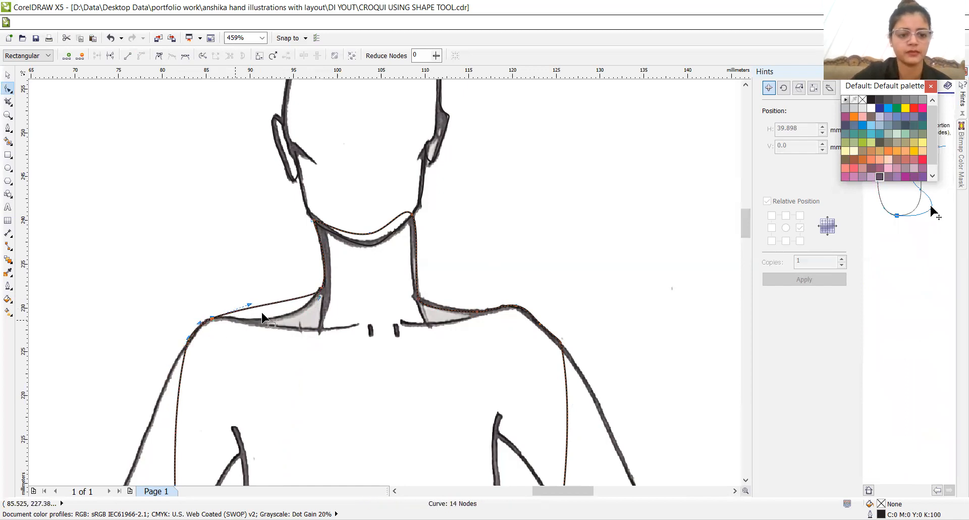
- Pull the curve down onto the slope between the left shoulder and neck, and add another node nearer the neck
drag(280, 308, 273, 320)
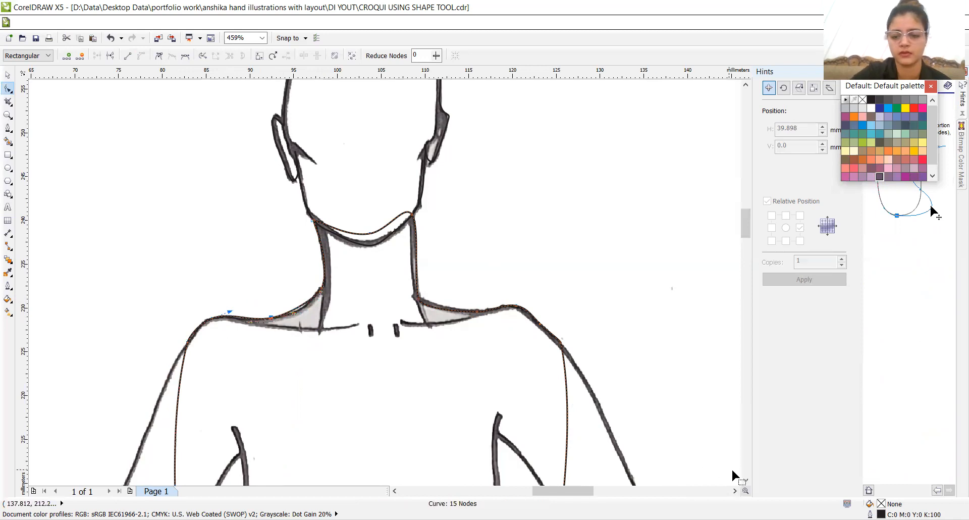
click(745, 479)
click(743, 481)
click(744, 482)
click(743, 482)
click(744, 482)
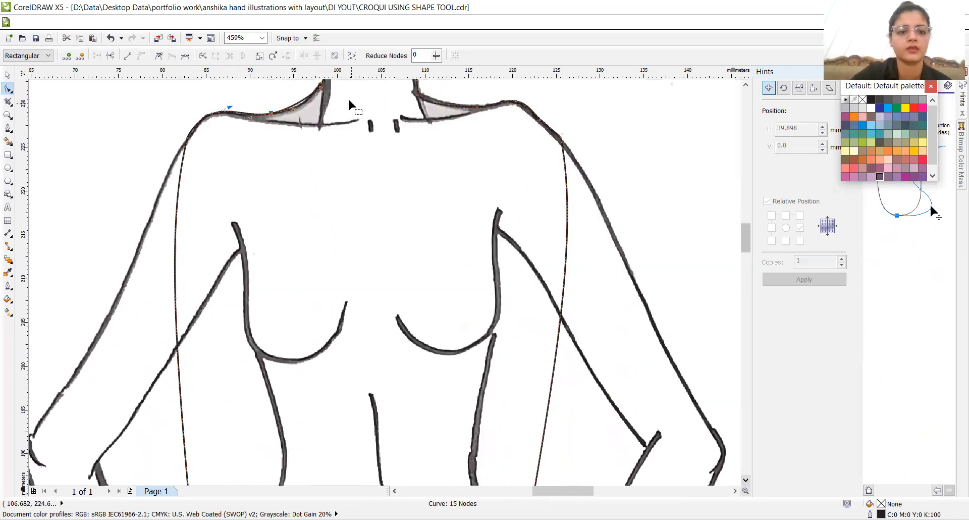
double_click(297, 104)
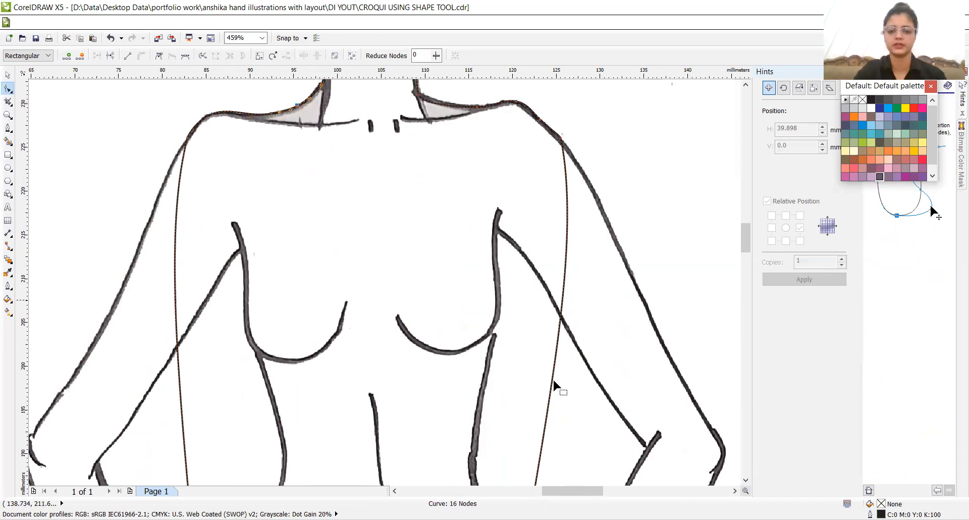
- Pull the body curve's right side out to the right elbow and fit it to the upper arm's outer edge with added nodes
drag(552, 385, 722, 459)
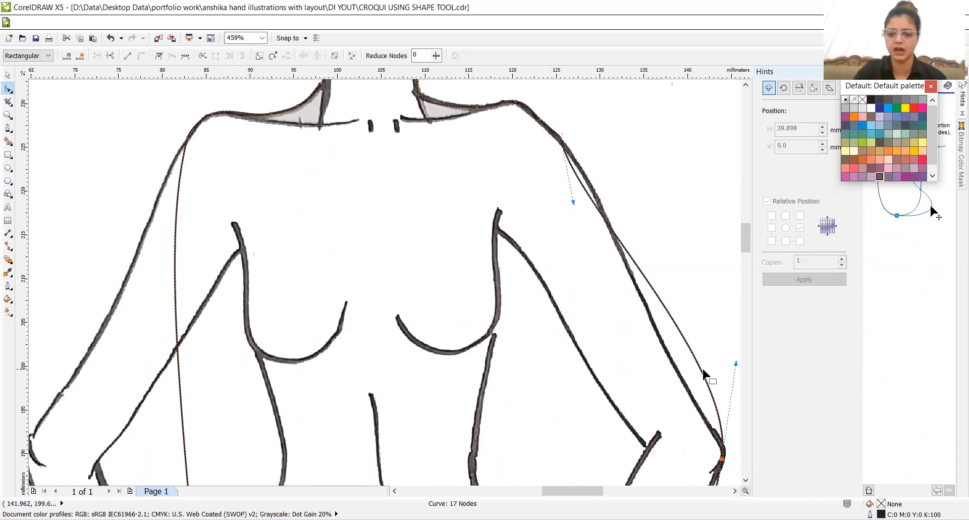
drag(702, 372, 684, 382)
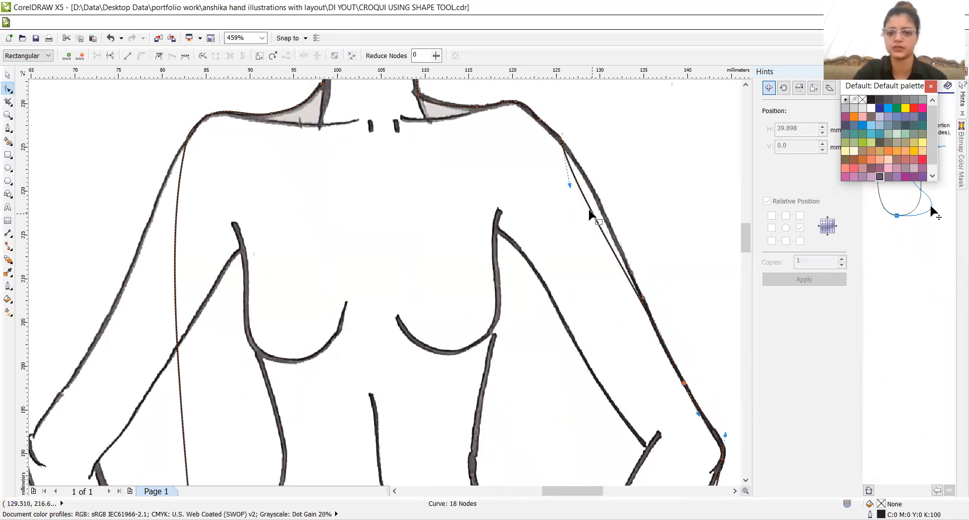
drag(589, 205, 606, 218)
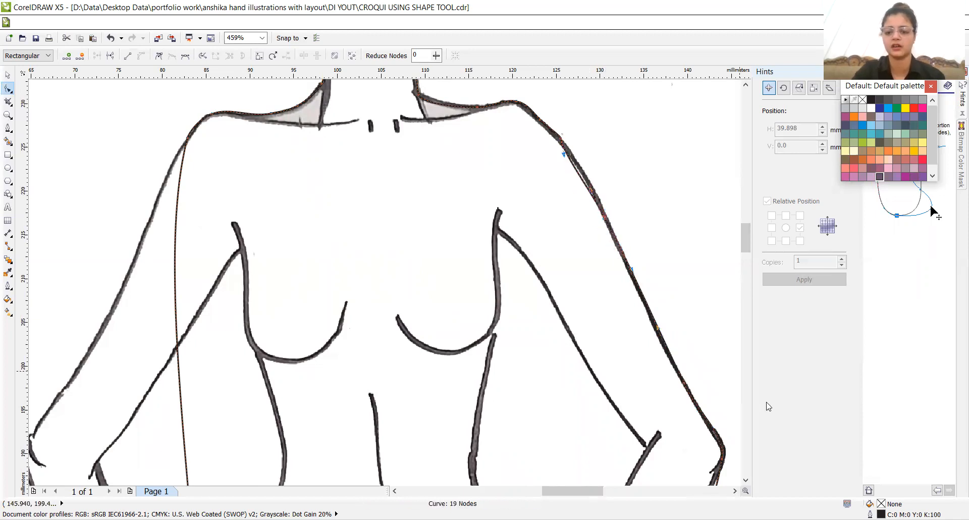
- Add nodes below the right elbow and pull them inward so the curve follows the forearm's outer edge to the wrist
click(745, 480)
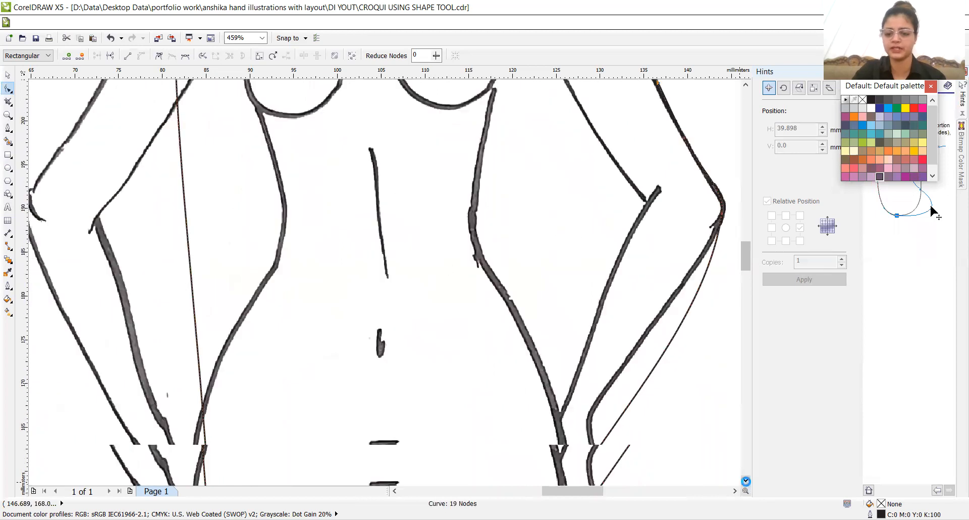
double_click(634, 354)
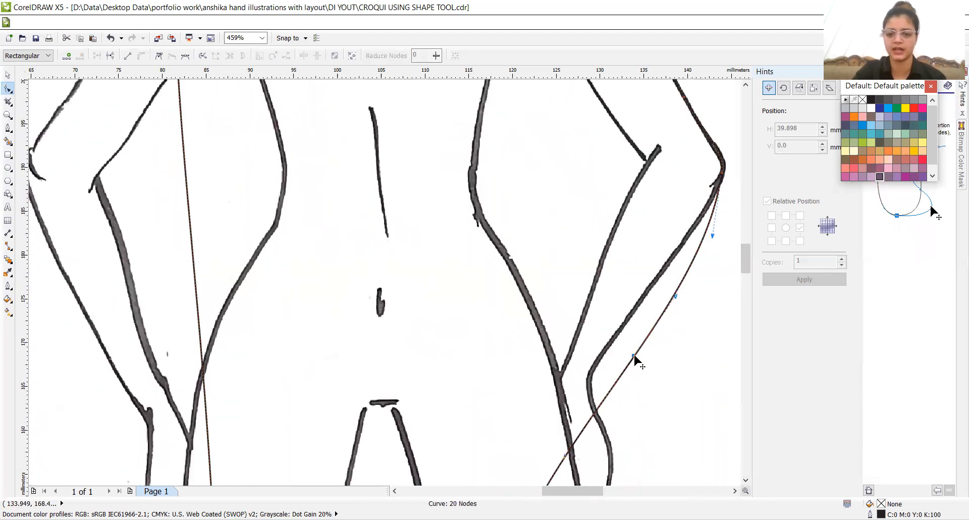
drag(634, 355, 590, 375)
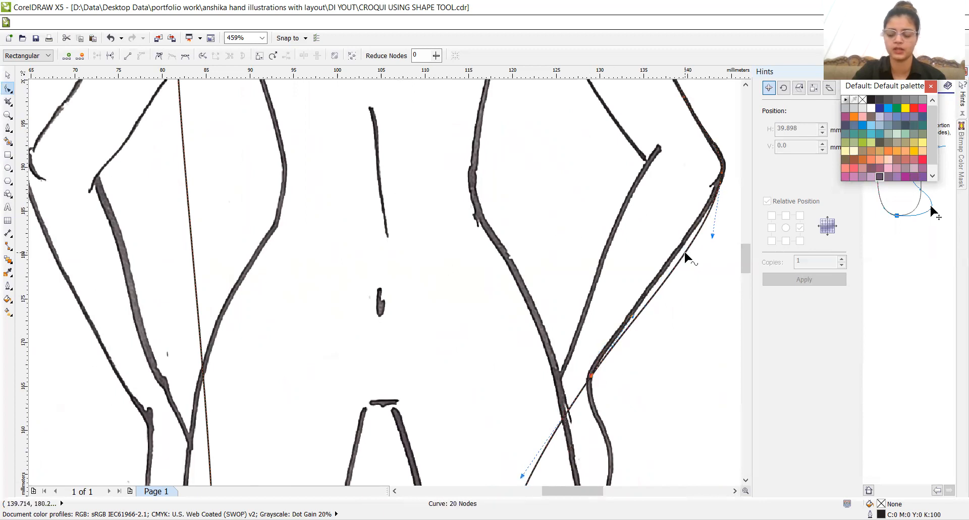
drag(684, 252, 684, 252)
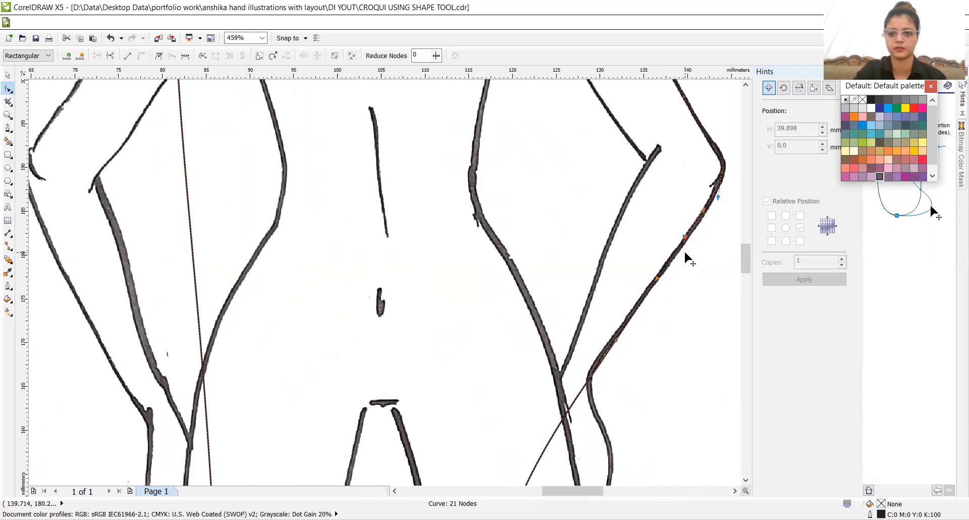
click(744, 479)
click(744, 479)
- Pull the body curve below the right wrist onto the point where the hand's outer edge meets the thigh
click(744, 479)
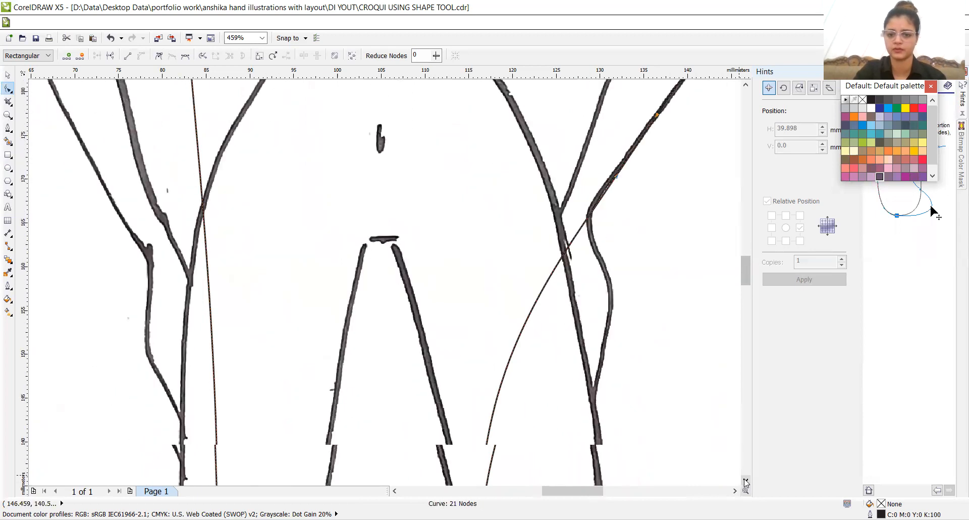
click(745, 479)
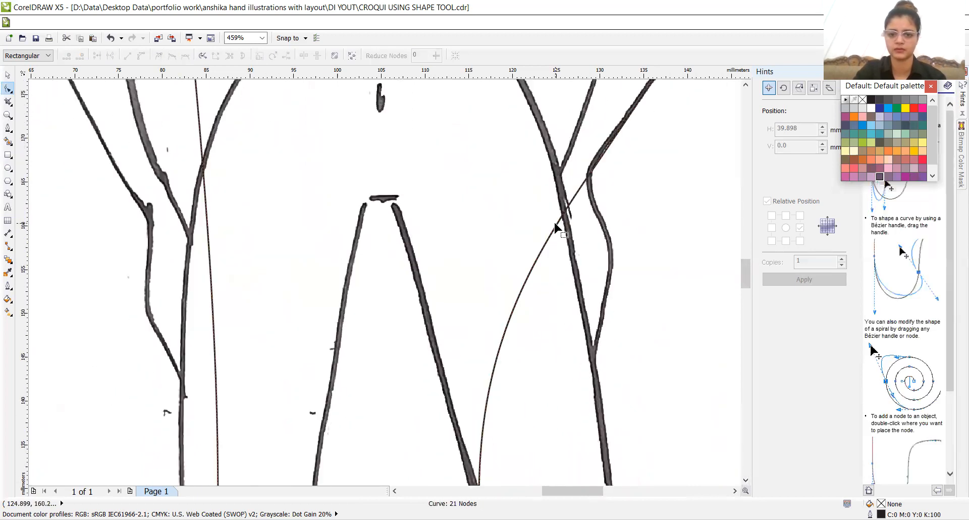
click(555, 225)
drag(555, 224, 593, 360)
- Pull the curve below the right hand out to the thigh's outer edge just above the knee
key(z)
right_click(592, 356)
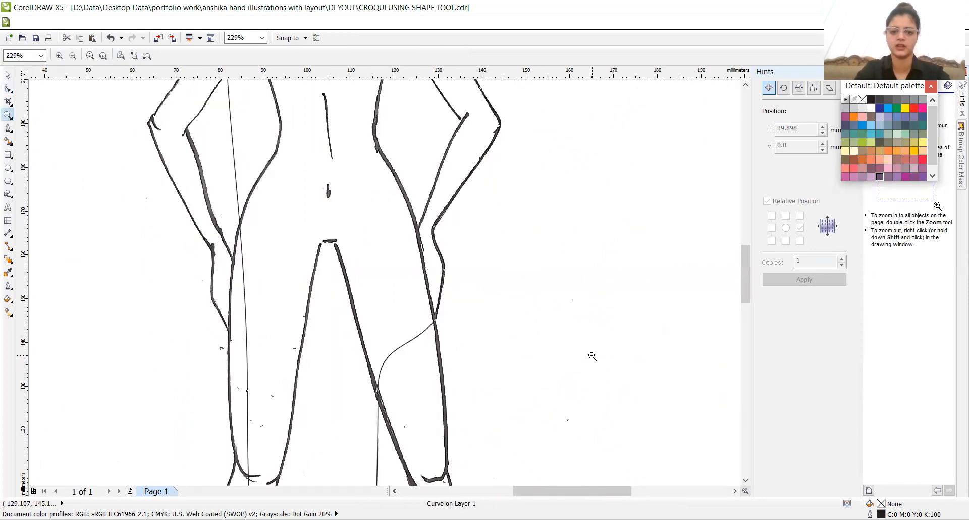
right_click(592, 356)
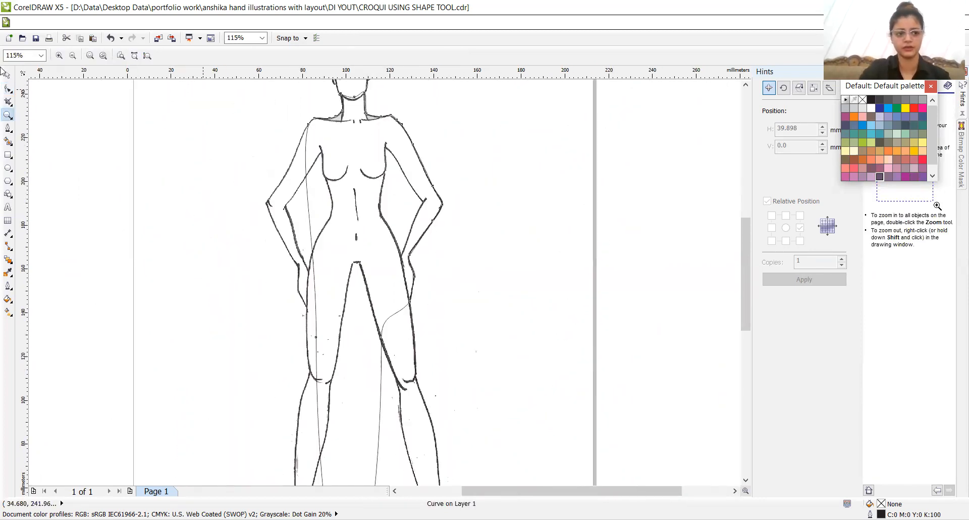
click(7, 92)
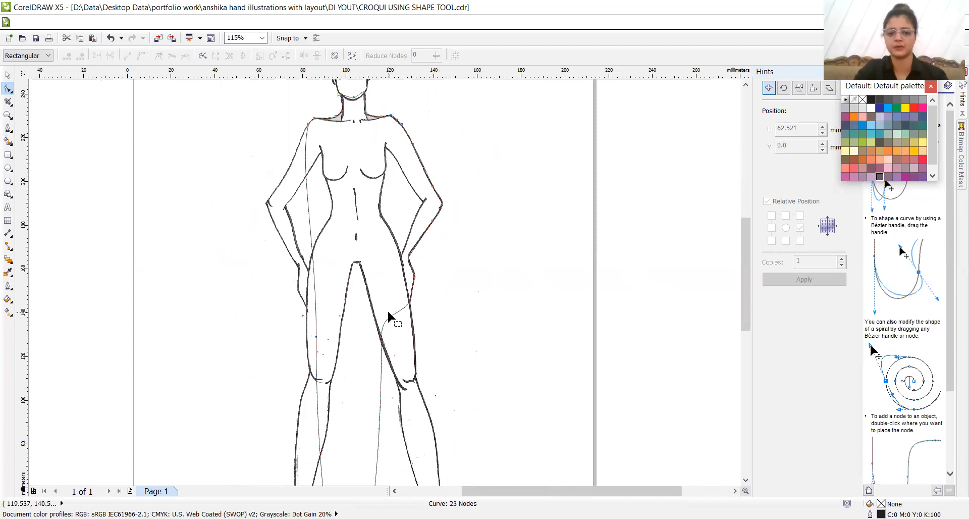
drag(382, 337, 417, 371)
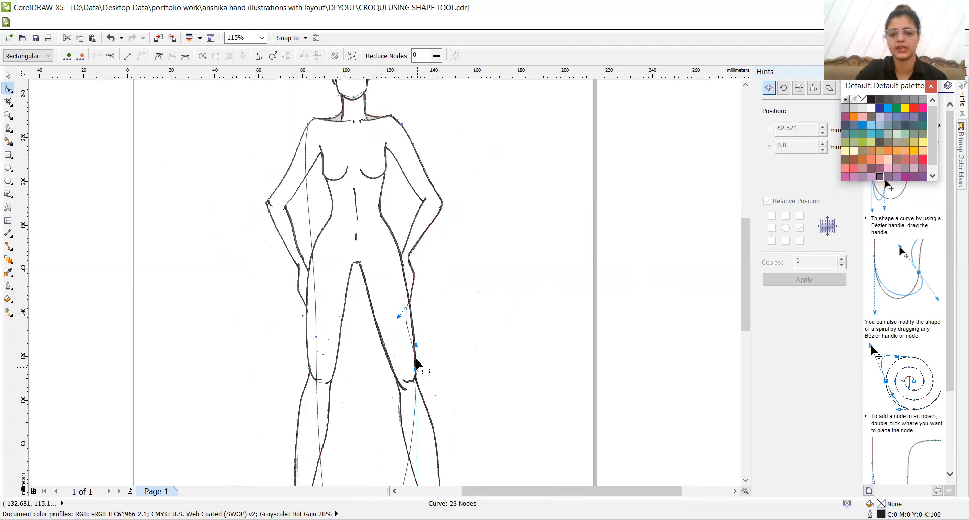
- Add nodes on the curve between the right hand and knee, and place them at the right armpit and waist
double_click(408, 329)
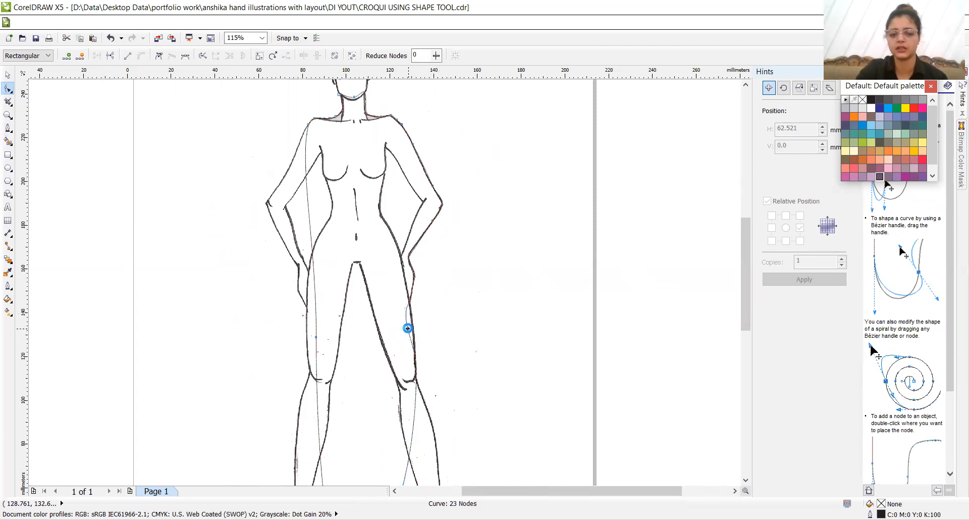
drag(409, 329, 348, 191)
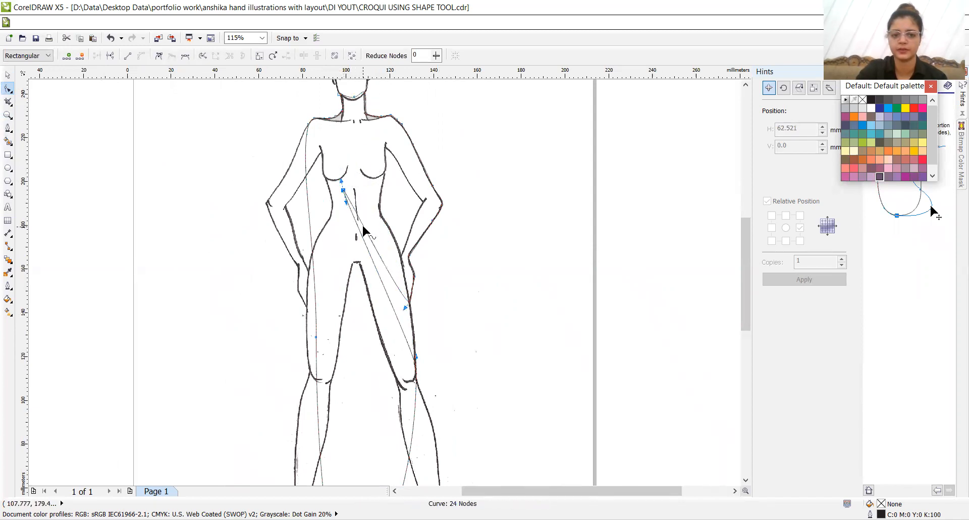
drag(362, 226, 382, 154)
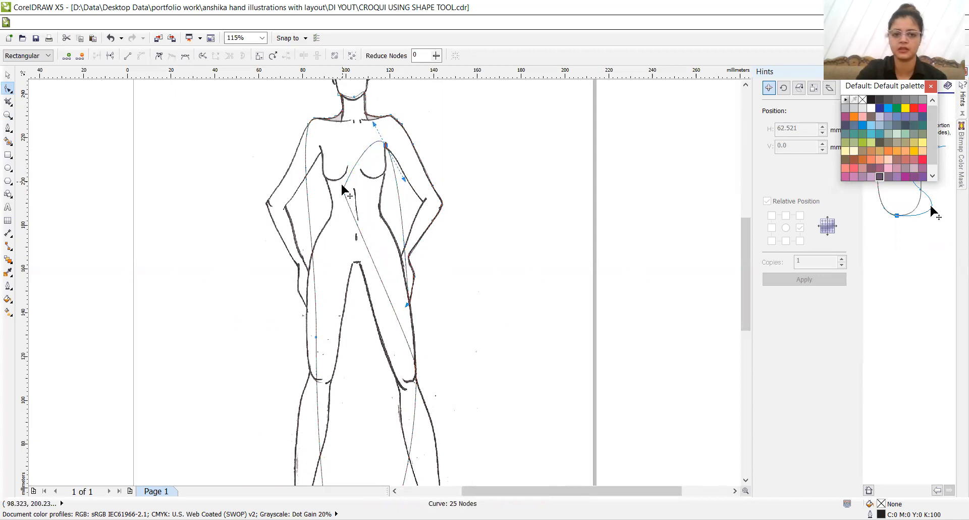
drag(342, 189, 380, 213)
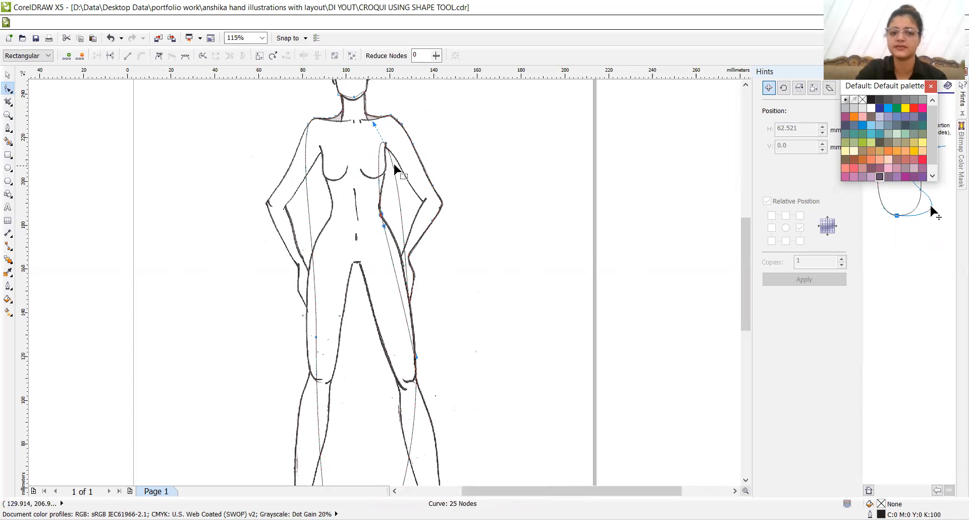
- Add one node pulled out to the right inner elbow and another pulled onto the torso side beside the bust
double_click(397, 193)
drag(399, 194, 421, 206)
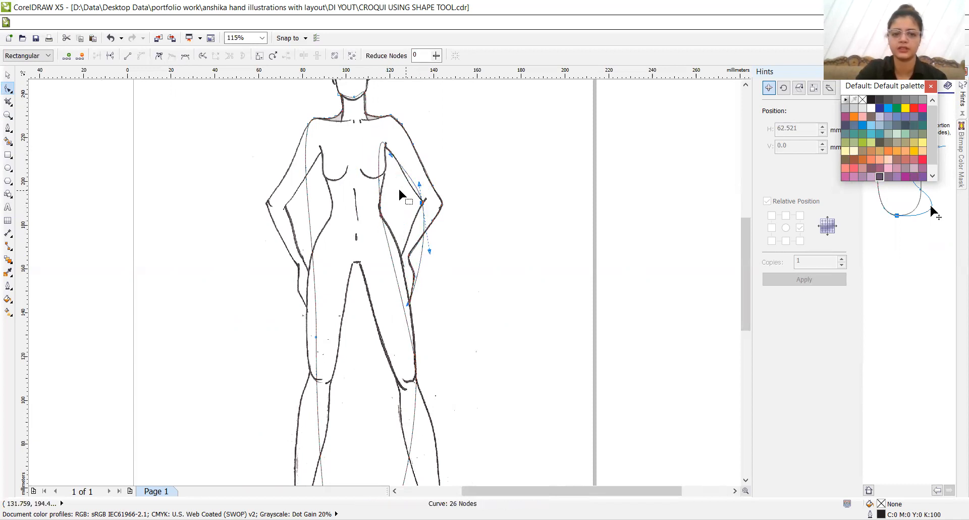
double_click(379, 161)
drag(379, 161, 386, 170)
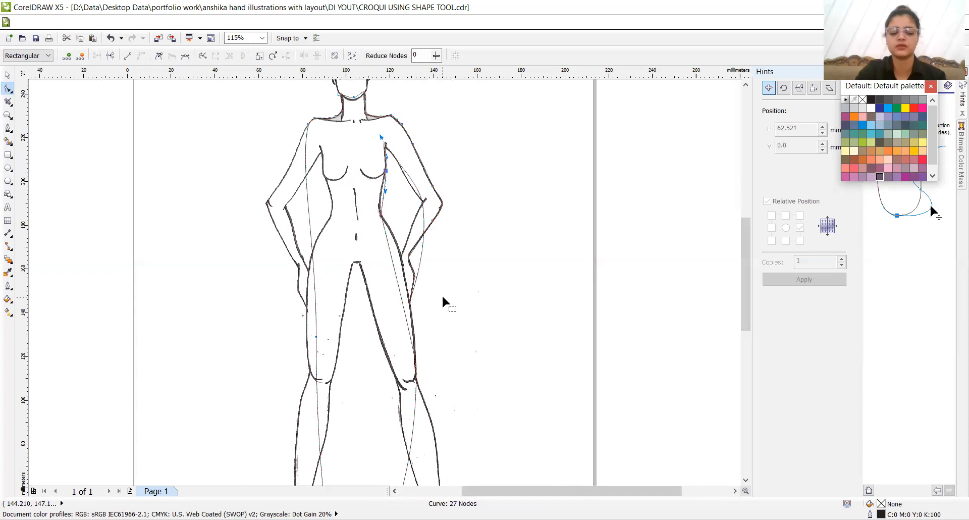
- Fit the curve to the right upper arm's inner edge with two added nodes between the armpit and inner elbow
key(z)
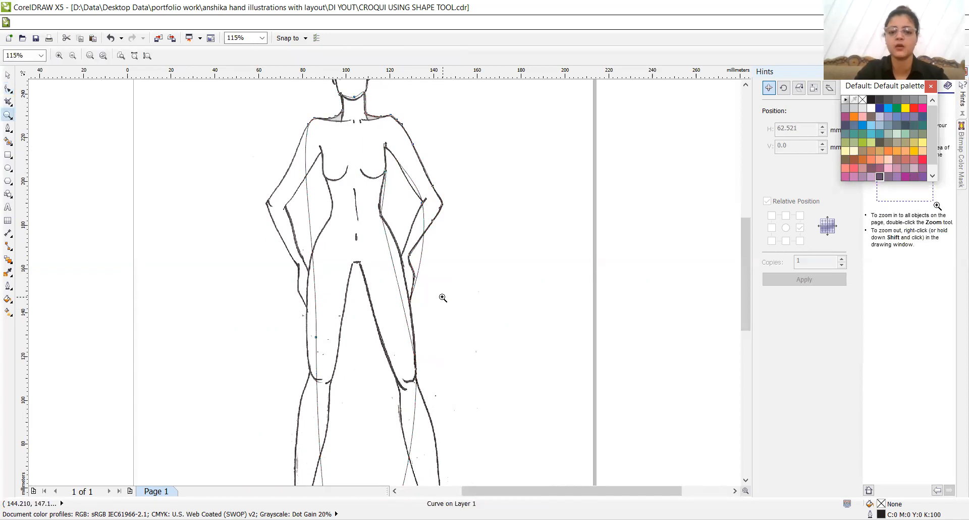
click(402, 206)
click(402, 241)
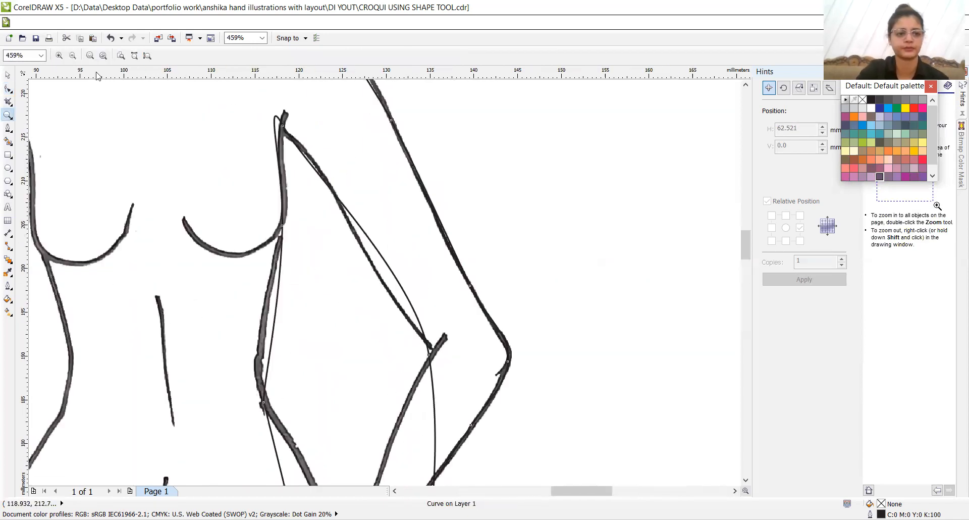
click(9, 88)
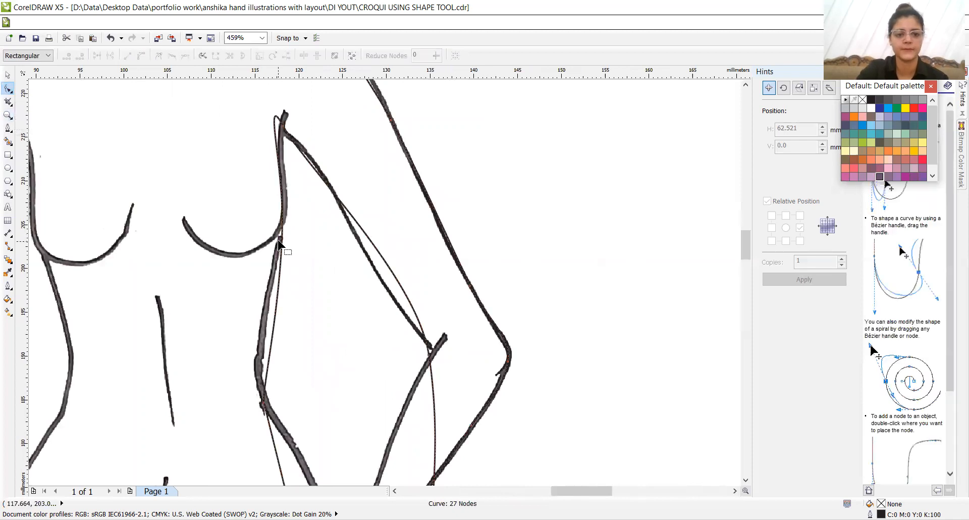
double_click(312, 163)
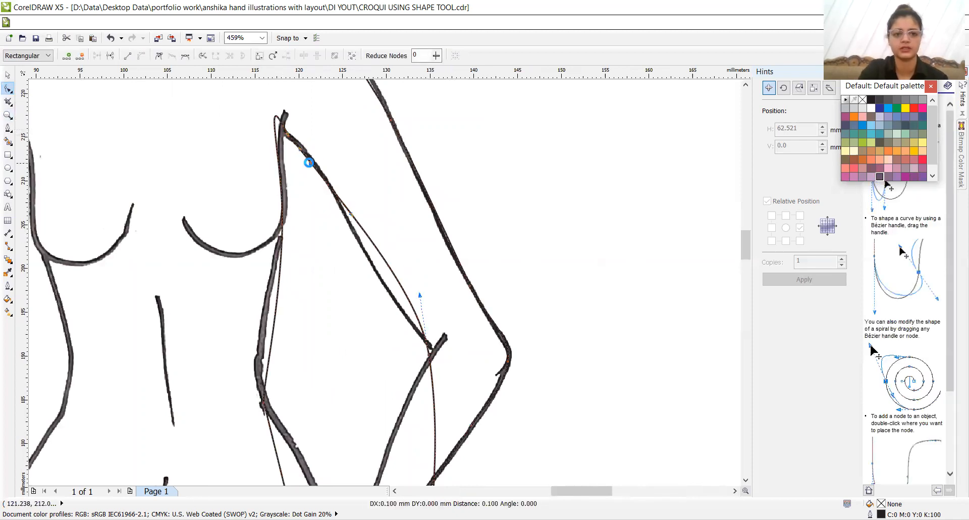
double_click(397, 280)
drag(398, 280, 391, 297)
- Fit the curve to the torso's right side from armpit to waist with added nodes, and delete the surplus node above the waist
double_click(275, 127)
drag(275, 128, 281, 156)
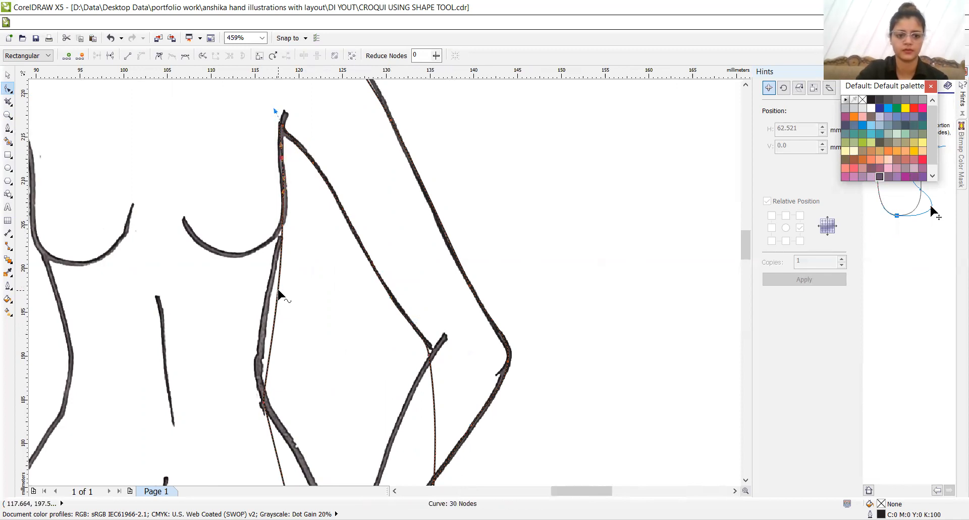
double_click(270, 304)
click(274, 314)
drag(269, 320, 268, 320)
key(Left)
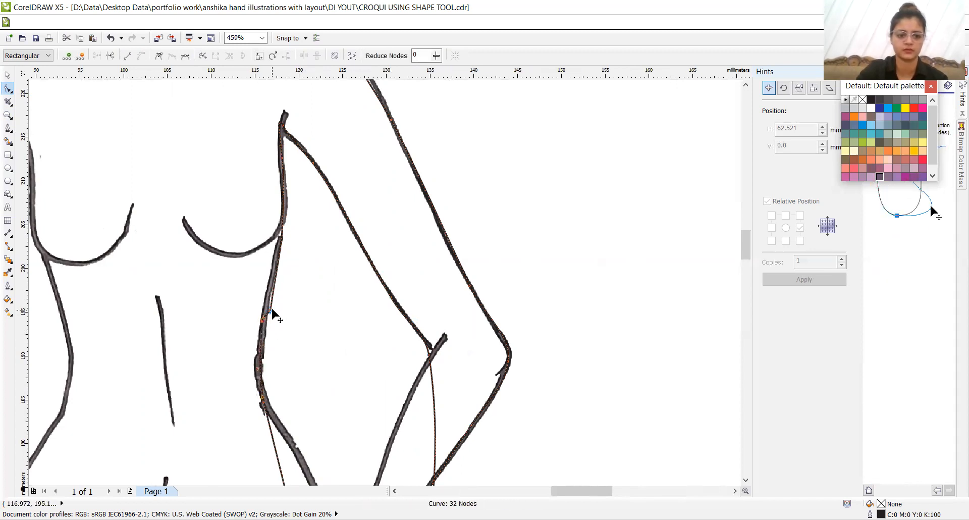
click(270, 309)
key(Delete)
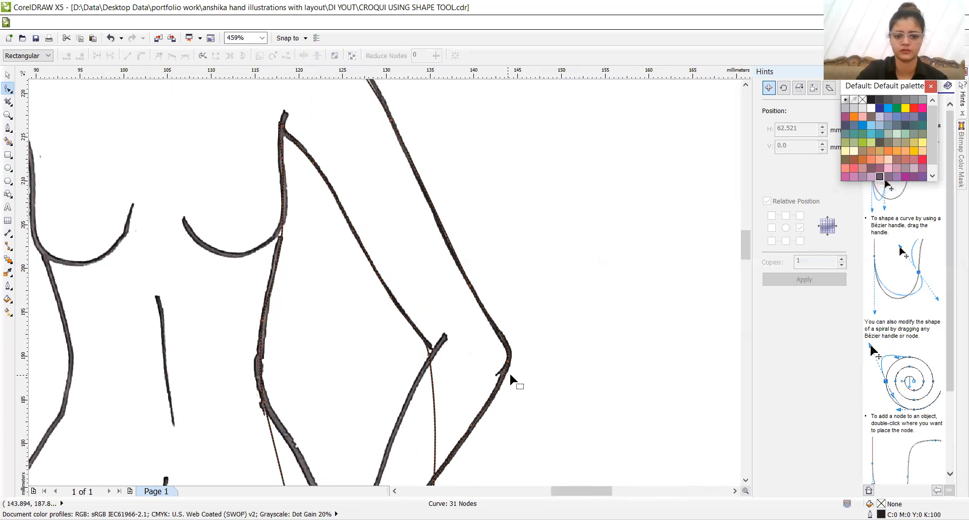
- Delete the misplaced right inner elbow node and refit the curve to the elbow corner with new nodes
double_click(429, 354)
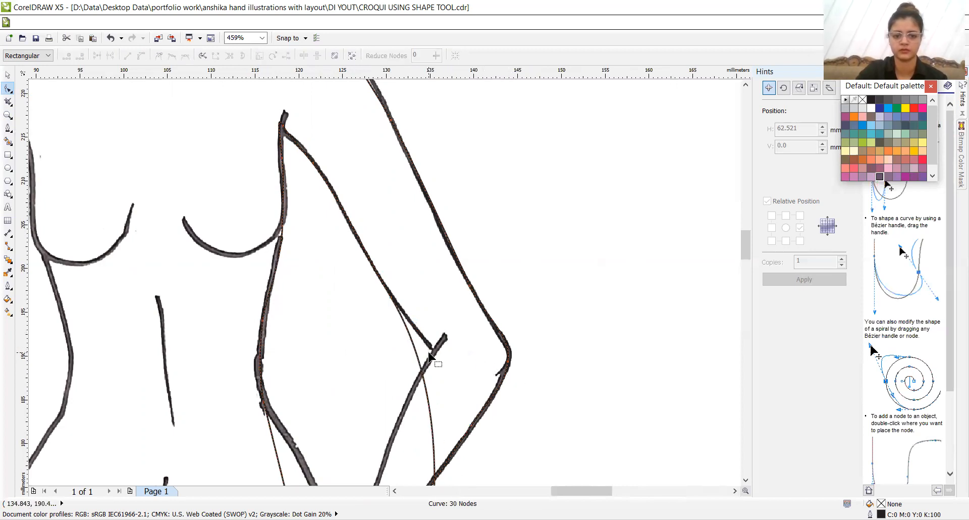
click(414, 354)
double_click(413, 347)
mouse_move(414, 347)
mouse_down()
mouse_move(434, 349)
mouse_move(427, 337)
mouse_up()
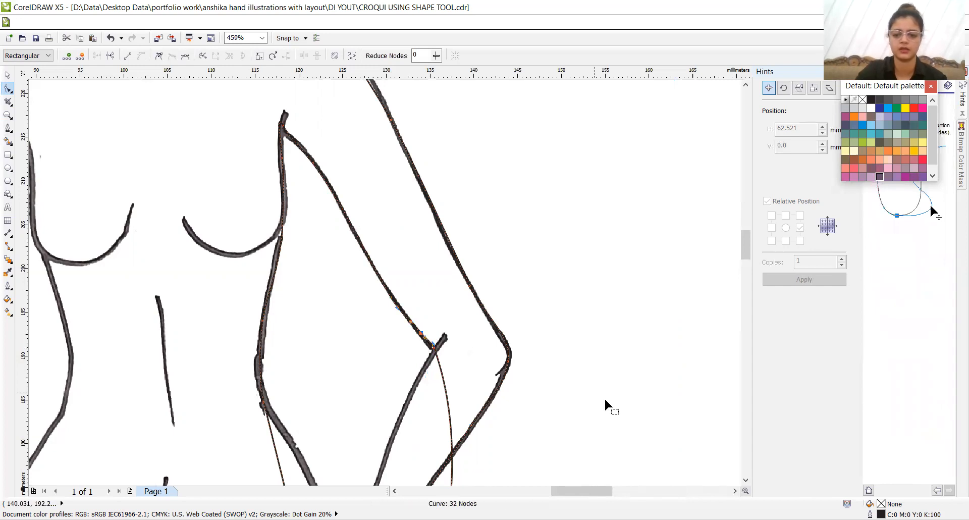
- Pull the curve below the right inner elbow in to the point where the forearm meets the hip
click(745, 480)
click(745, 480)
click(745, 481)
click(745, 480)
click(745, 481)
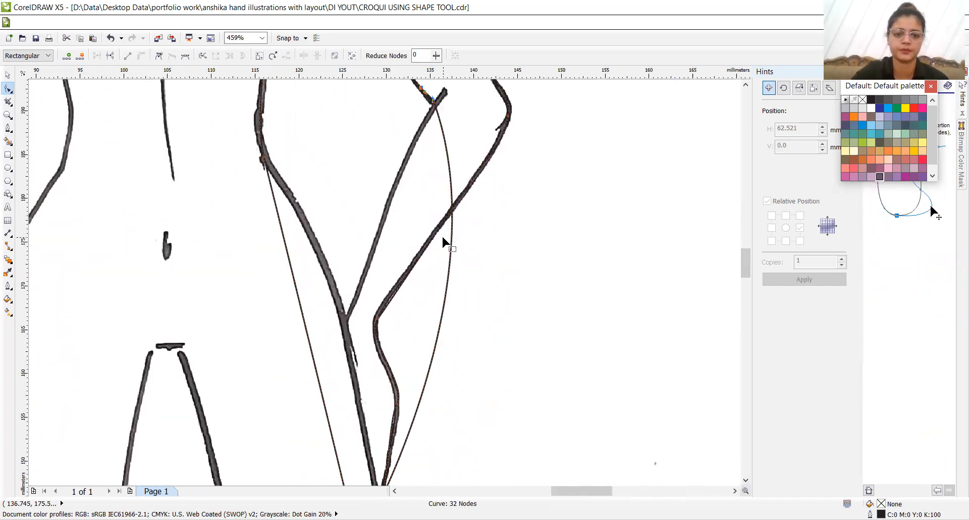
mouse_move(452, 244)
mouse_down()
mouse_move(365, 287)
mouse_move(348, 318)
mouse_move(352, 294)
mouse_up()
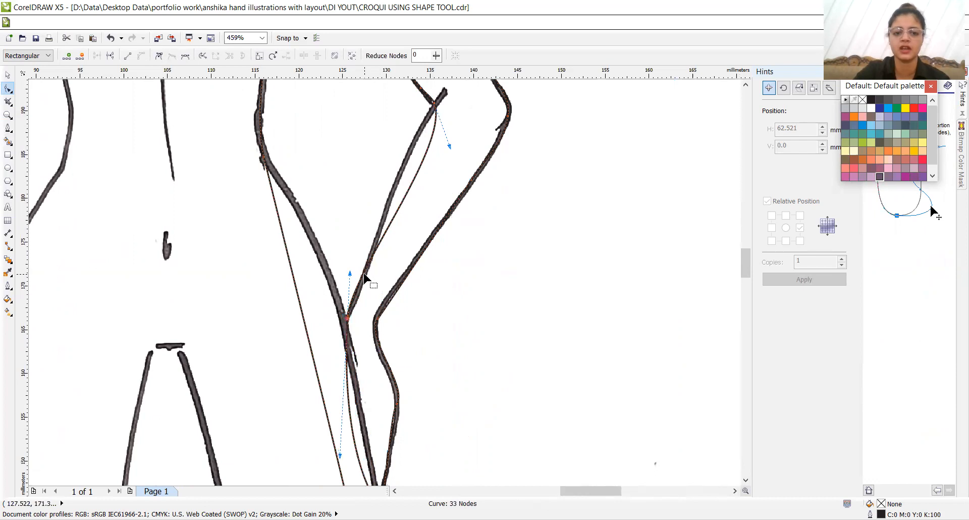
- Add nodes along the right forearm's inner edge and move them so the curve follows the scanned line from hip to elbow
double_click(362, 274)
key(Down)
key(Down)
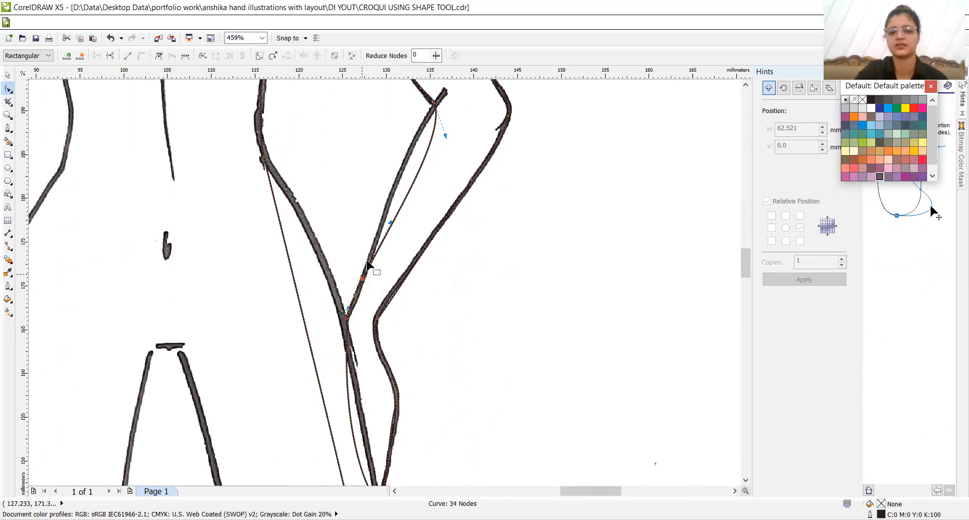
double_click(424, 159)
drag(424, 158, 404, 161)
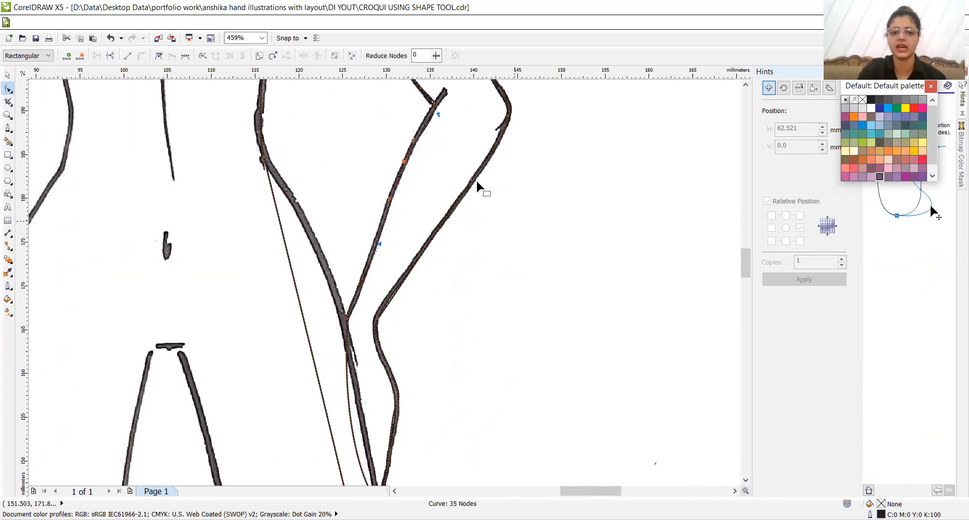
double_click(428, 121)
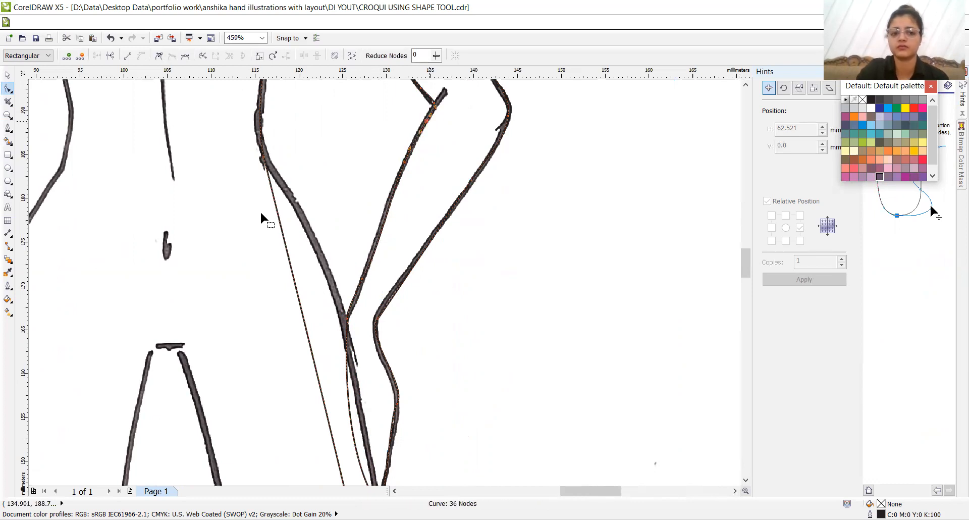
- Pull the torso curve onto the right hip line, and move an added node onto the hand's inner edge below it
mouse_move(293, 280)
mouse_down()
mouse_move(313, 281)
mouse_move(321, 257)
mouse_move(339, 302)
mouse_up()
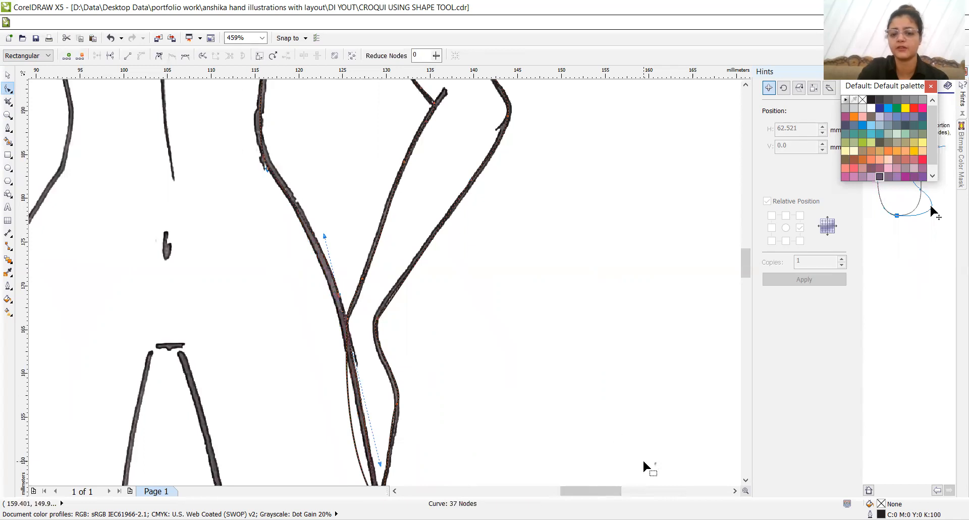
click(746, 481)
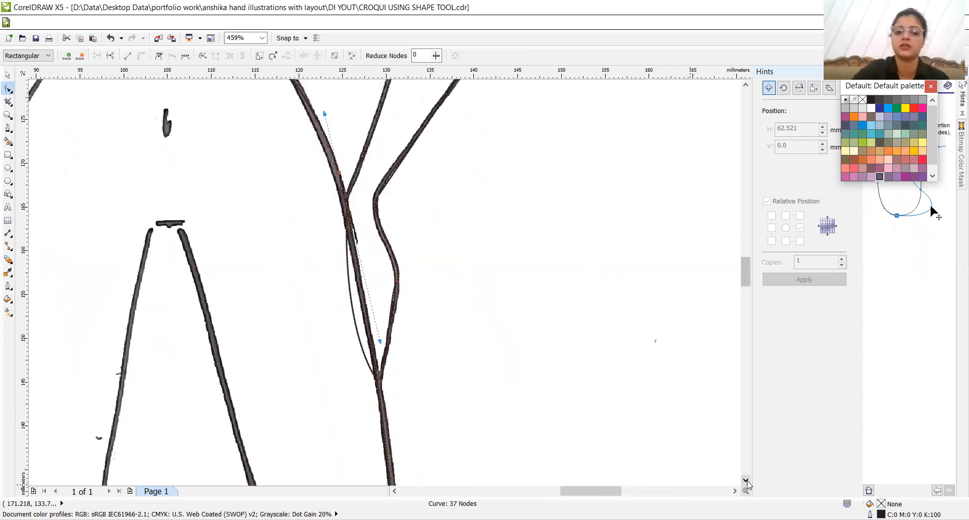
click(352, 273)
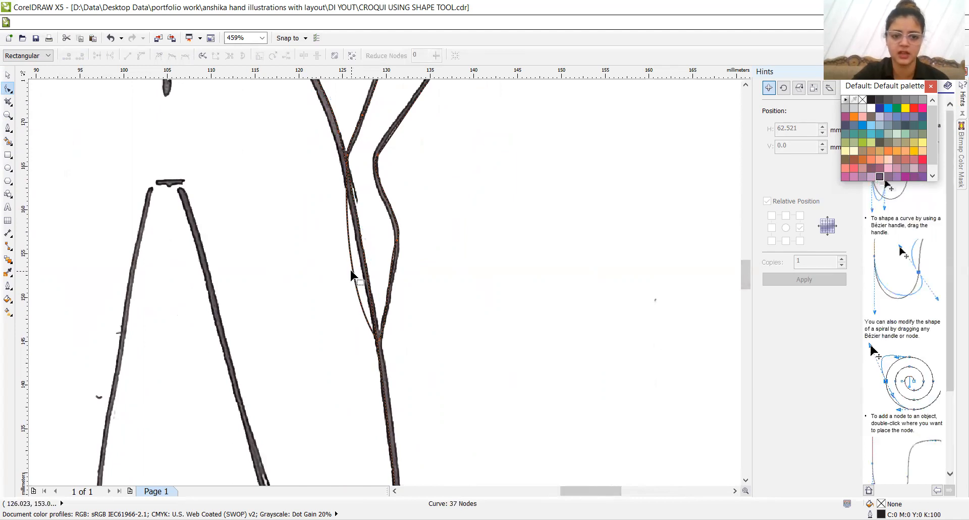
double_click(351, 273)
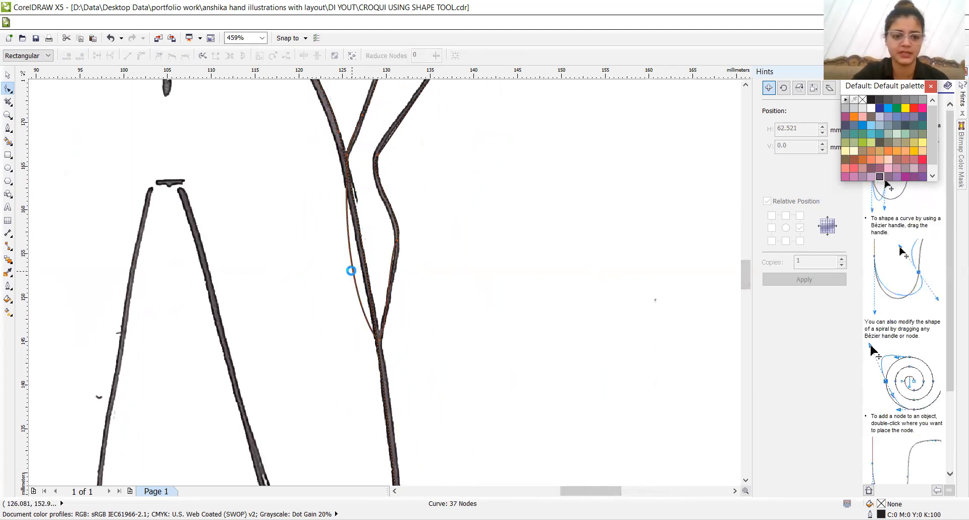
drag(353, 275, 361, 247)
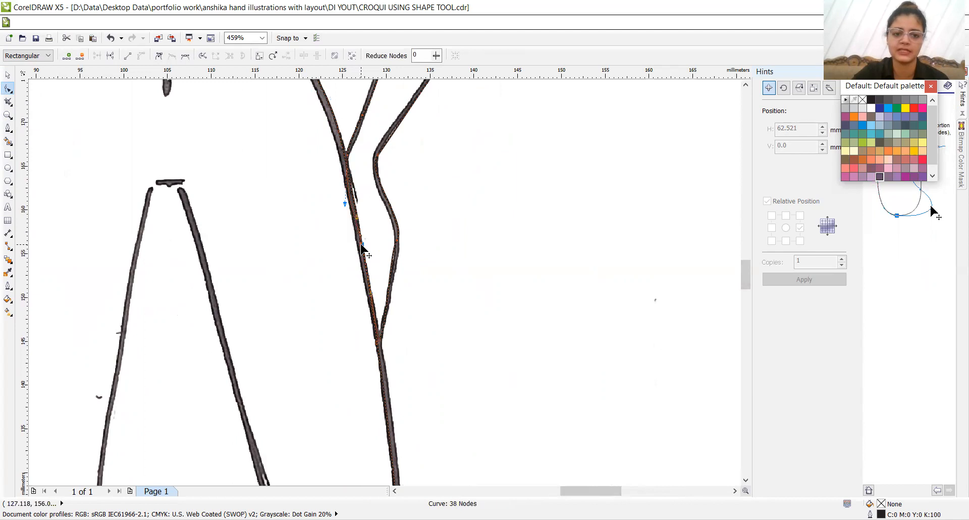
- Replace the node on the right hand's inner edge with a new one nudged outward onto the scanned line
double_click(362, 245)
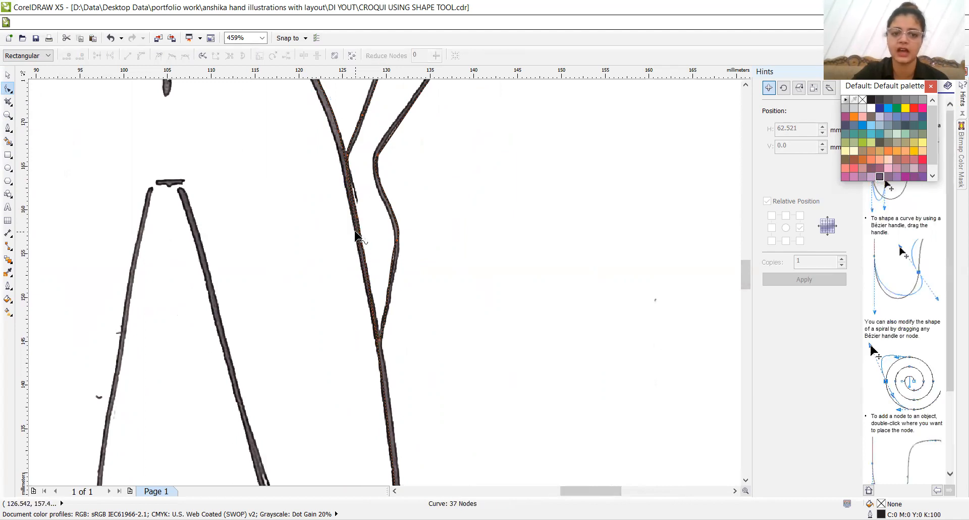
double_click(356, 236)
key(Right)
key(Right)
key(Right)
key(Right)
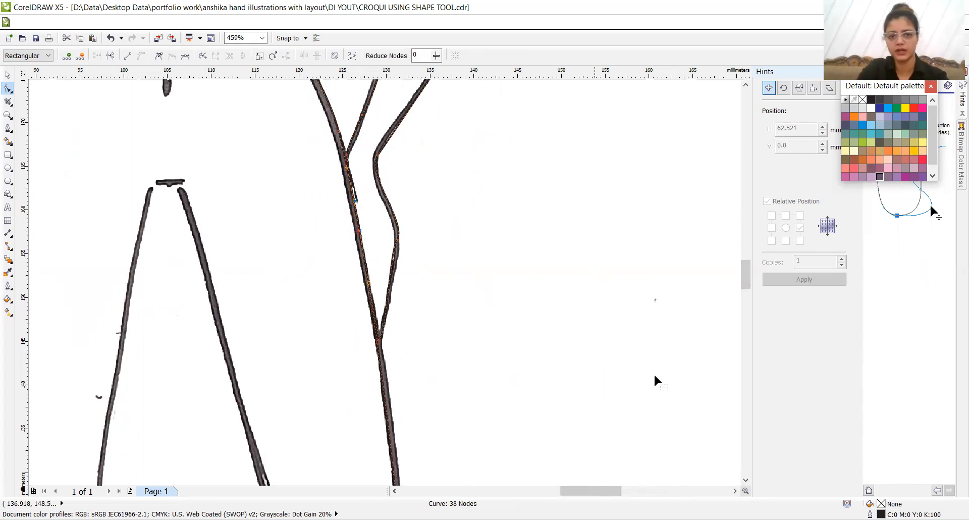
- Examine the croquis from shoulders to feet, comparing the untraced leg area with the scanned lines
click(745, 480)
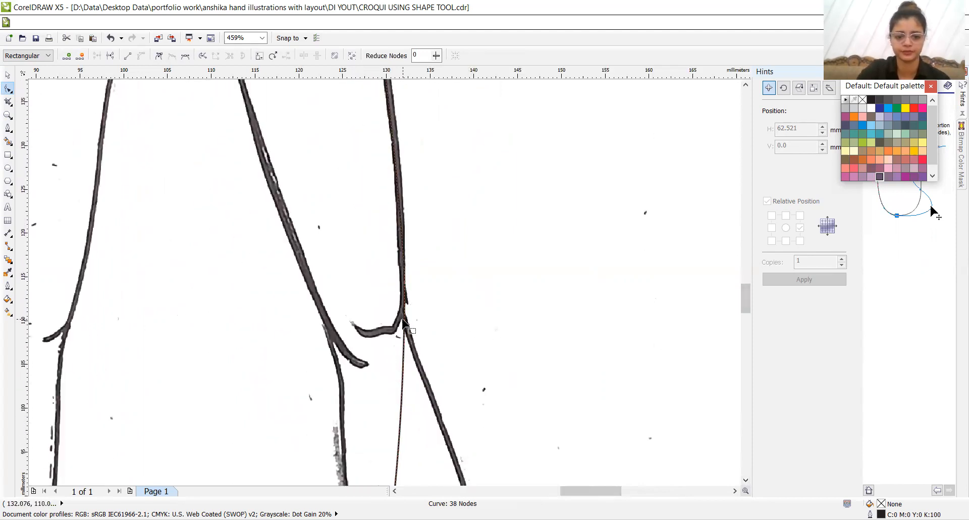
click(480, 372)
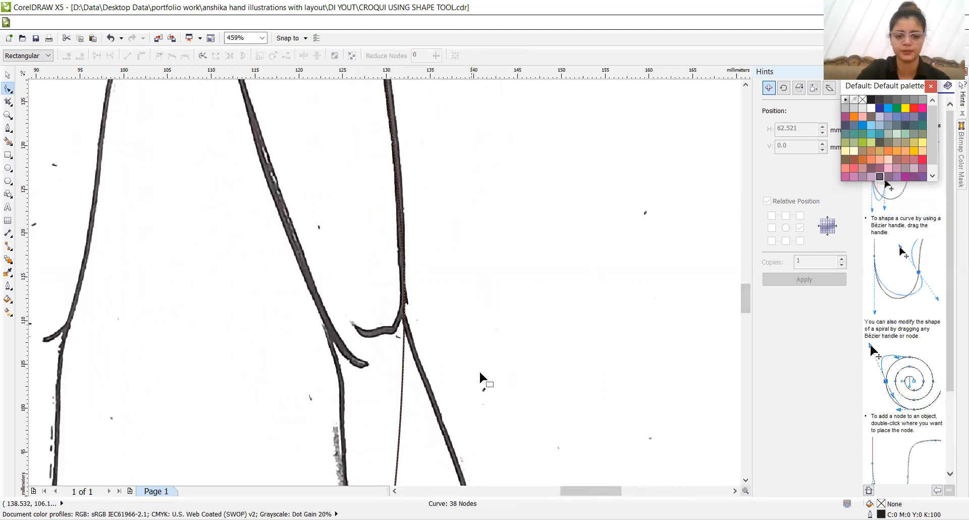
key(z)
right_click(449, 321)
right_click(450, 322)
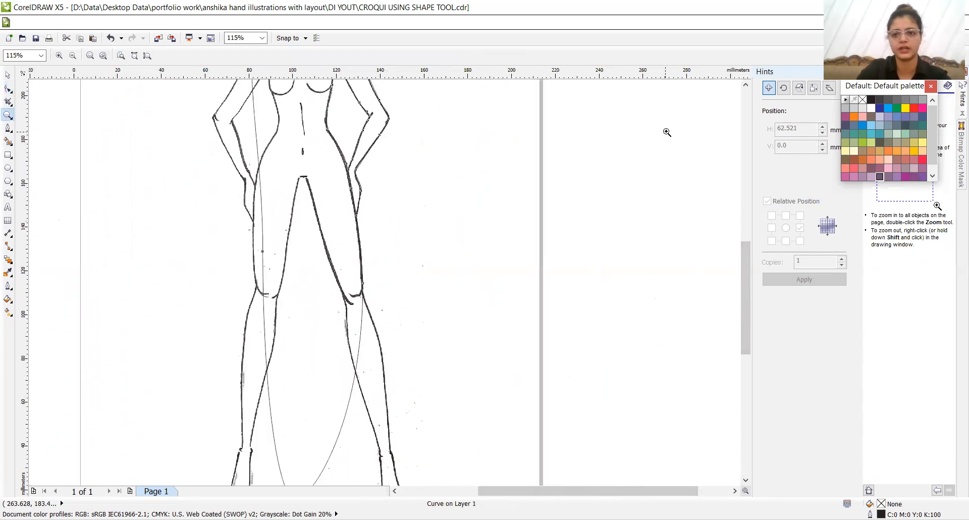
click(746, 84)
click(746, 84)
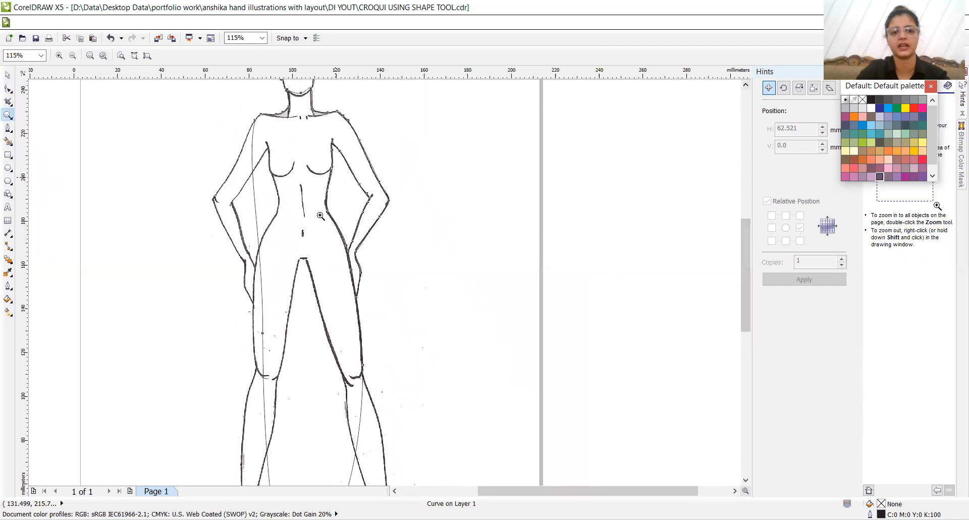
click(745, 480)
click(746, 480)
click(745, 480)
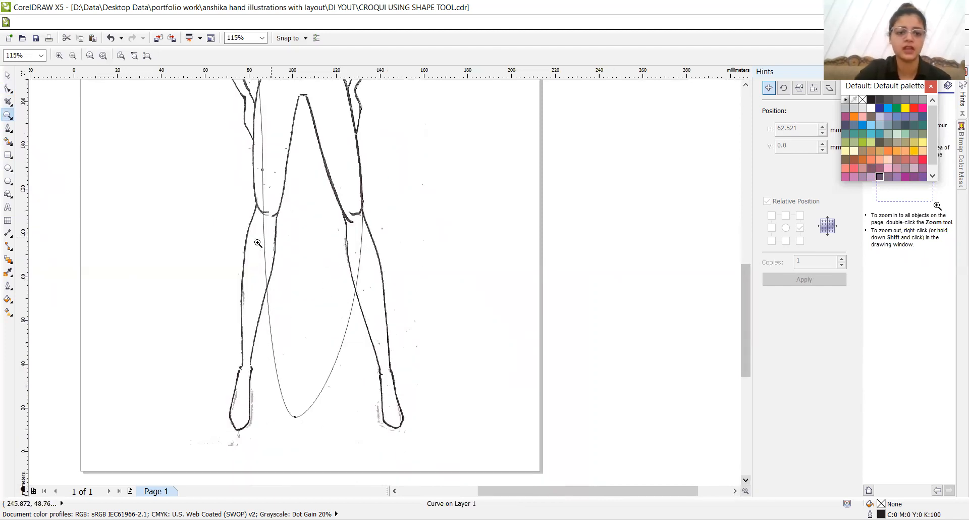
- Pull the curve below the right knee out onto the outer calf line, and move an added node onto the line above it
click(455, 435)
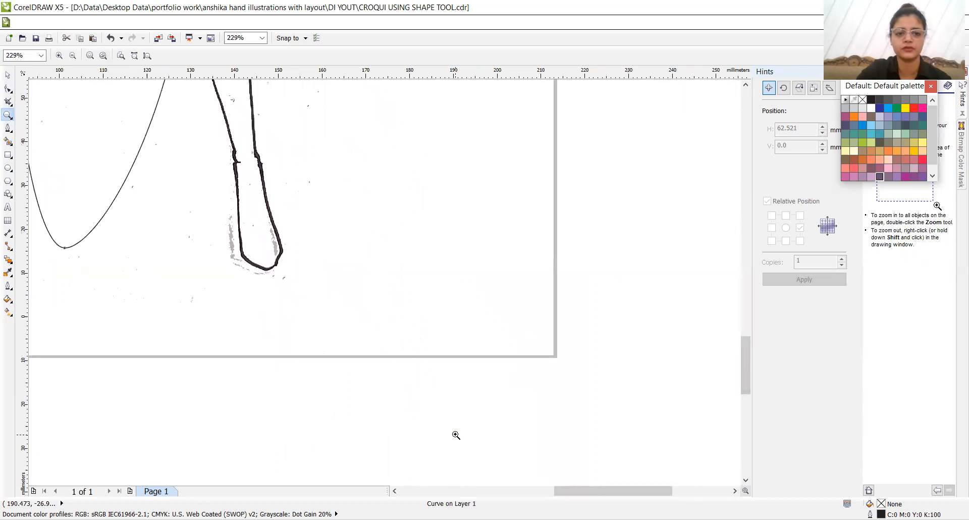
click(745, 85)
click(745, 84)
click(746, 84)
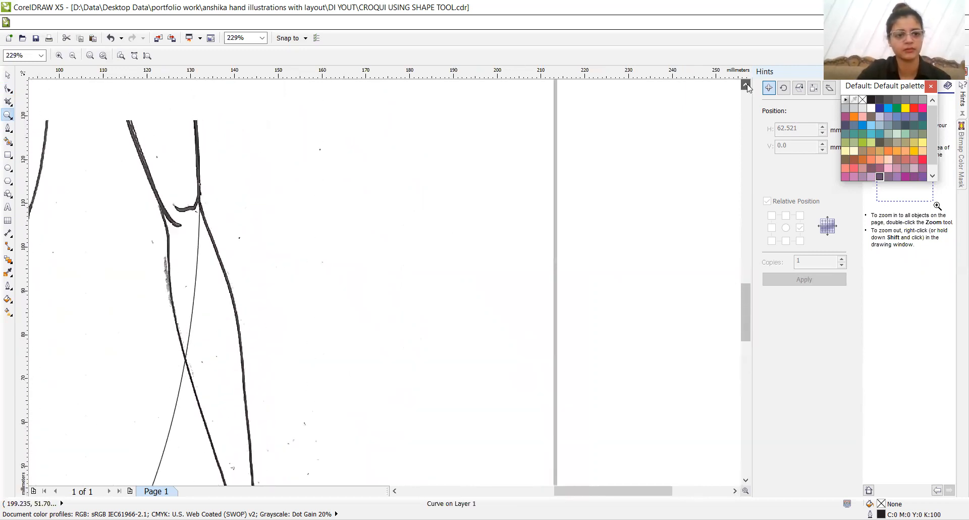
click(8, 89)
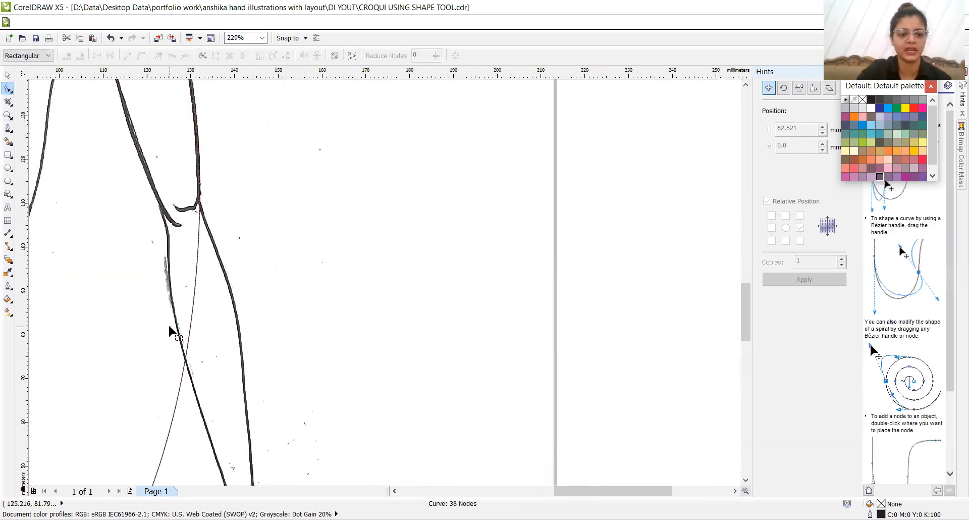
drag(177, 394, 249, 432)
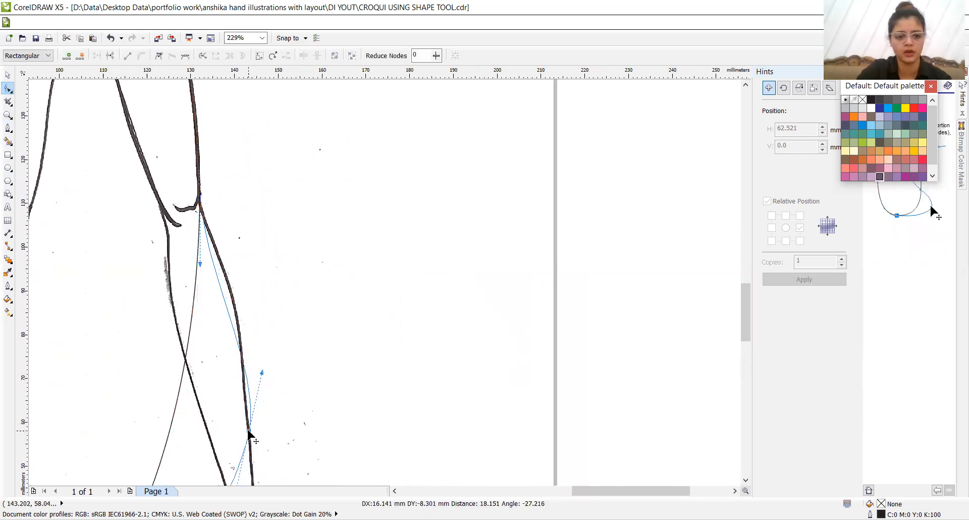
double_click(219, 282)
drag(219, 282, 229, 286)
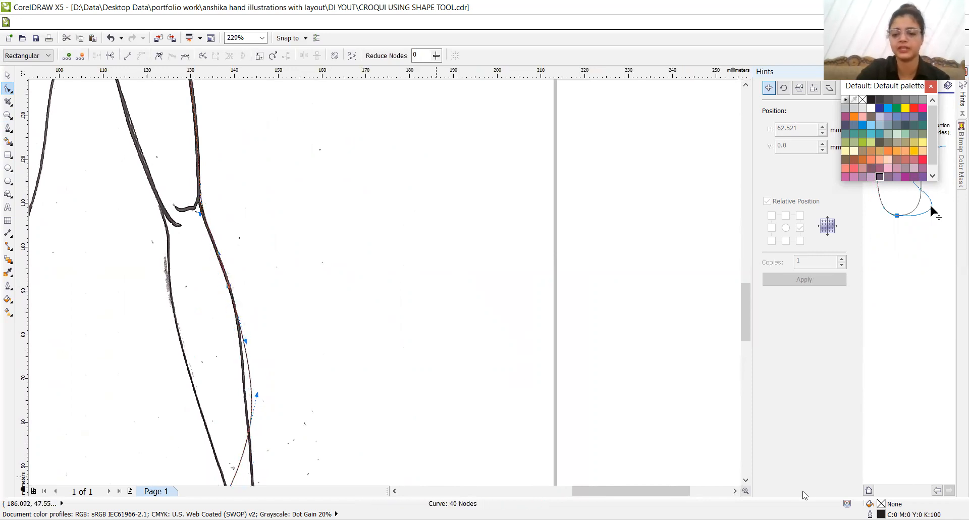
- Add a node where the curve bulges out at the right calf and nudge it inward onto the scanned outer line
click(745, 481)
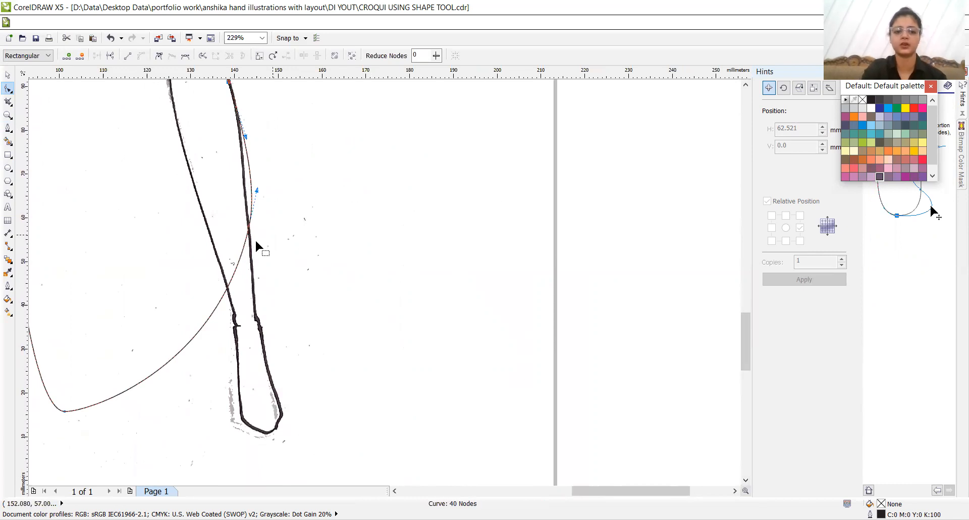
click(252, 184)
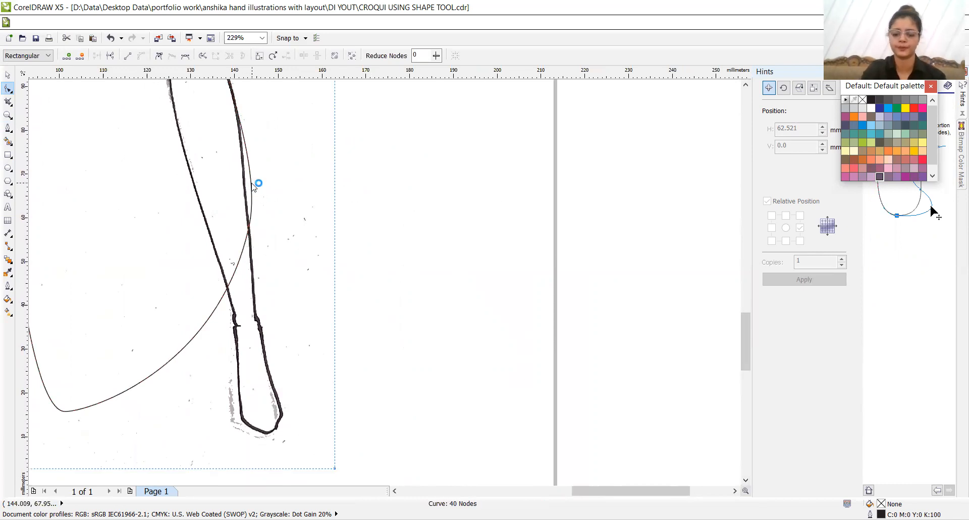
click(252, 184)
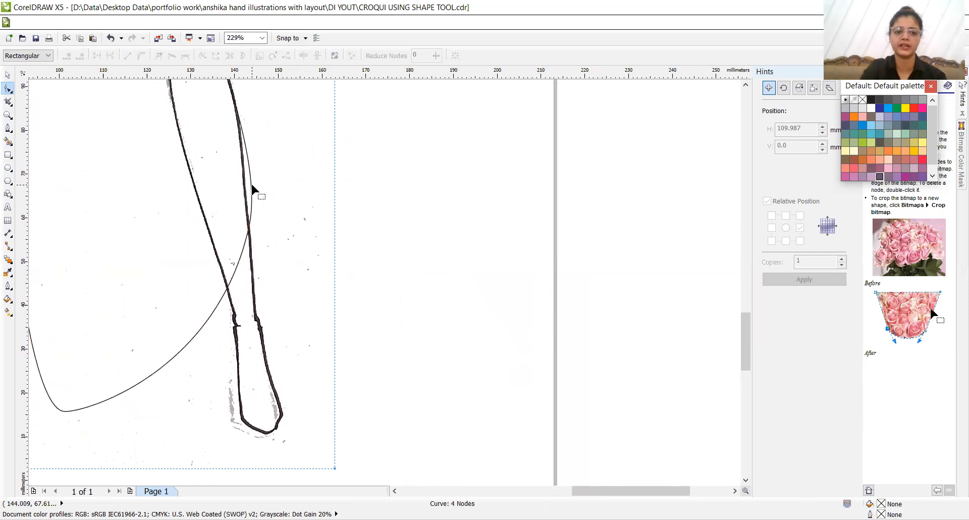
click(252, 185)
key(Left)
key(Left)
key(Left)
key(Left)
key(Left)
key(Left)
key(Left)
key(Left)
key(Left)
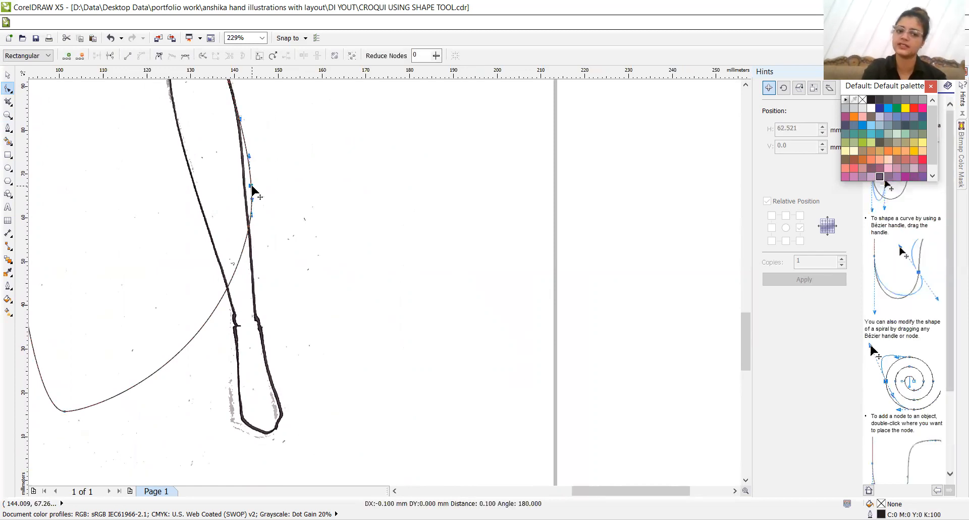
key(Left)
key(Left)
key(Left)
key(Left)
key(Left)
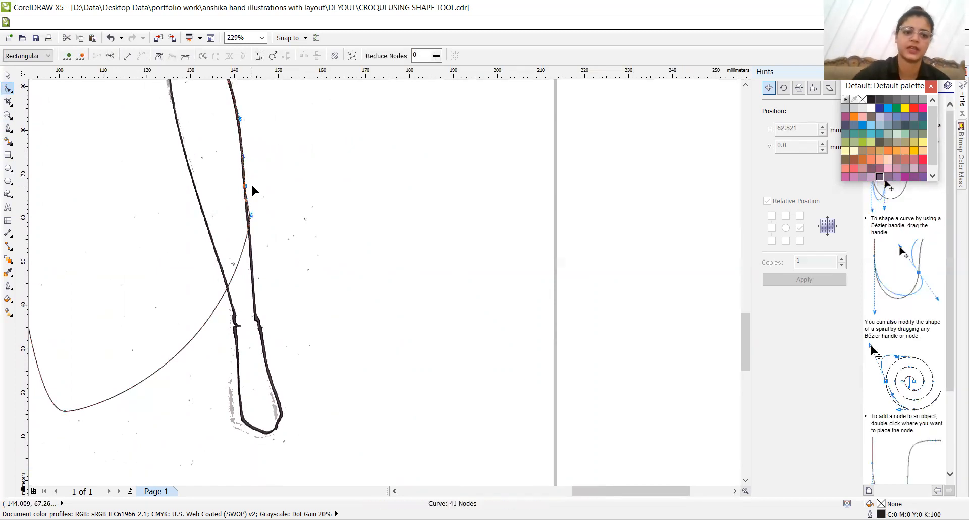
- Pull the curve down to the outer toe of the right foot, and fit it to the ankle with added nodes nudged inward
drag(231, 271, 279, 418)
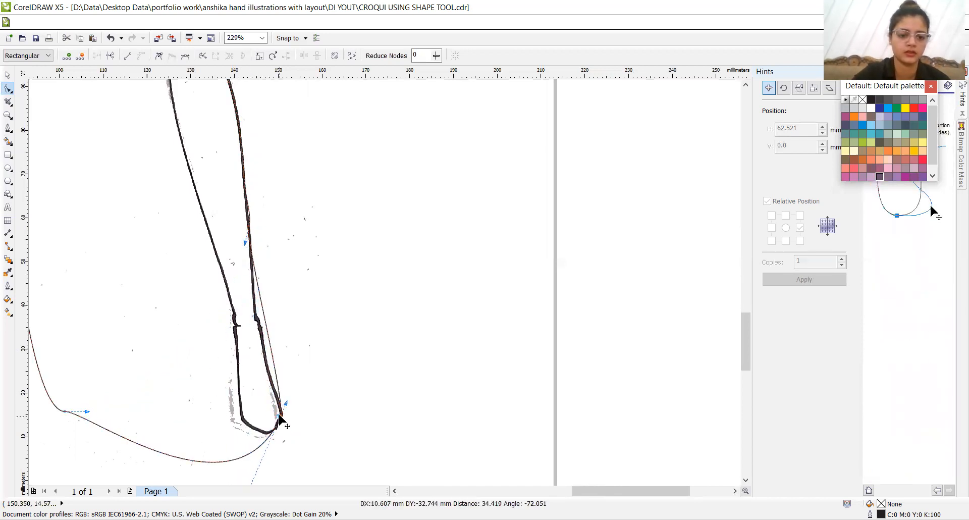
click(271, 357)
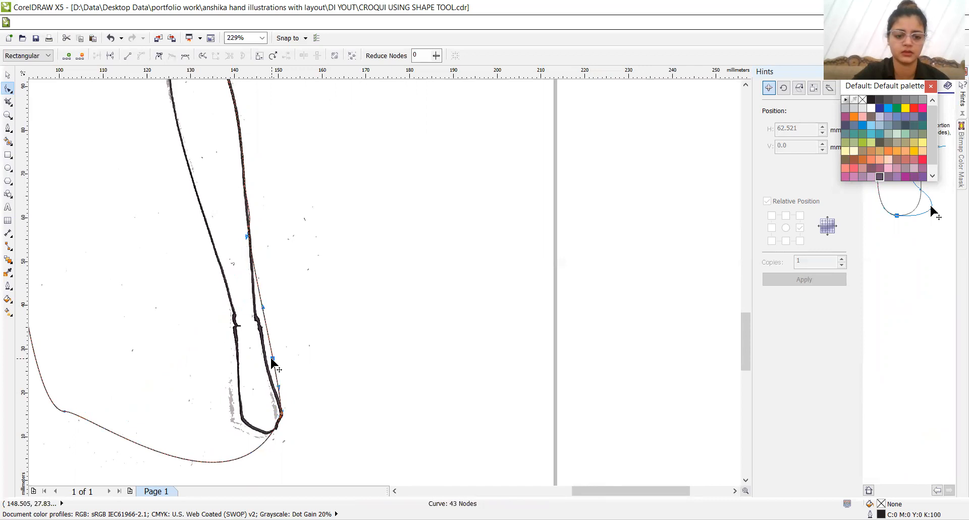
key(Left)
key(Left)
key(Left)
key(Left)
key(Left)
key(Left)
key(Left)
key(Left)
key(Left)
key(Left)
key(Left)
key(Left)
key(Left)
key(Left)
key(Left)
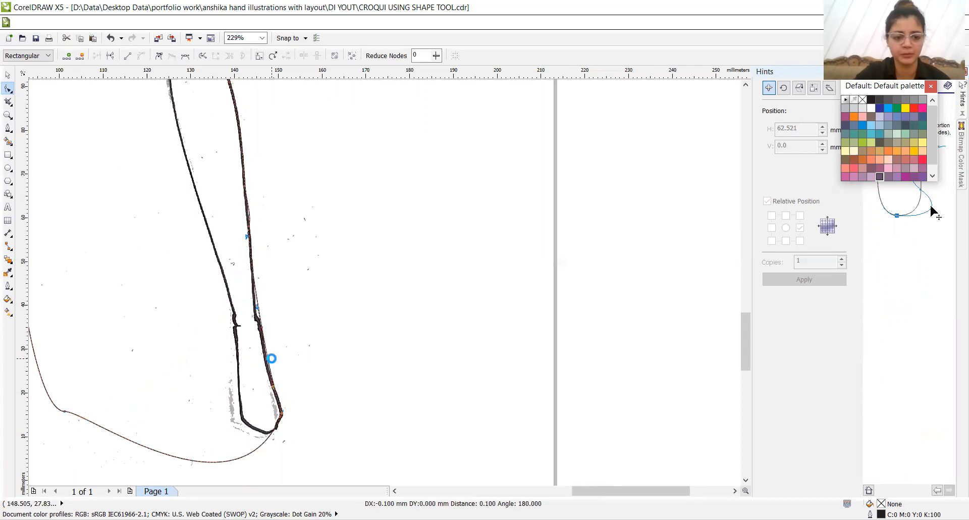
key(plus)
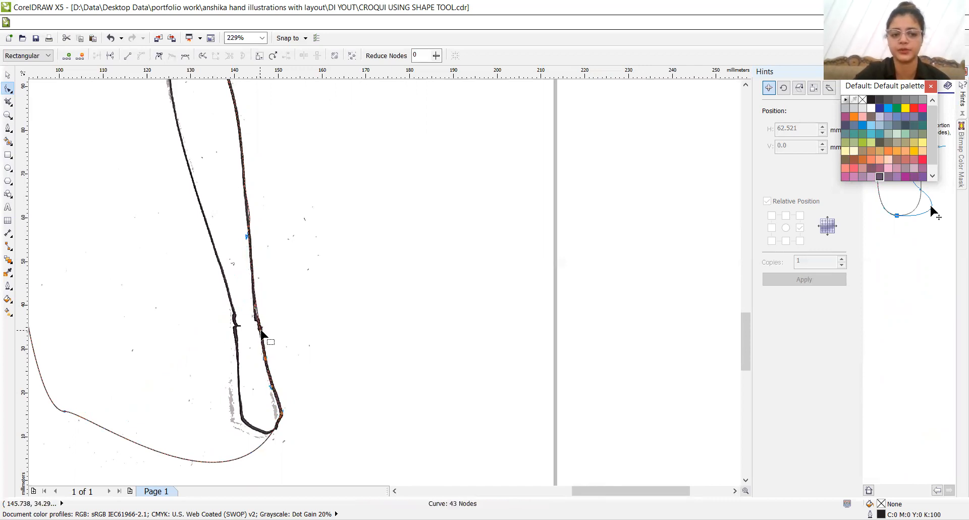
click(261, 333)
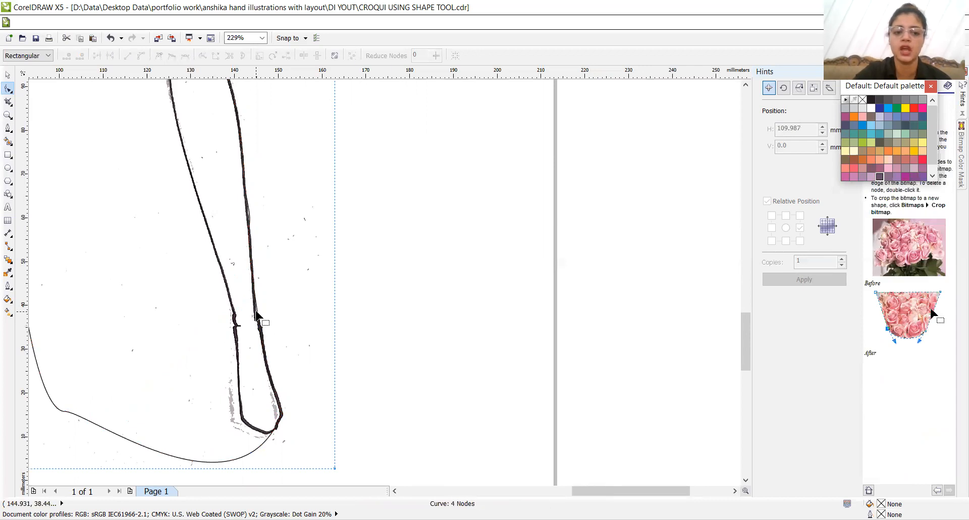
click(257, 315)
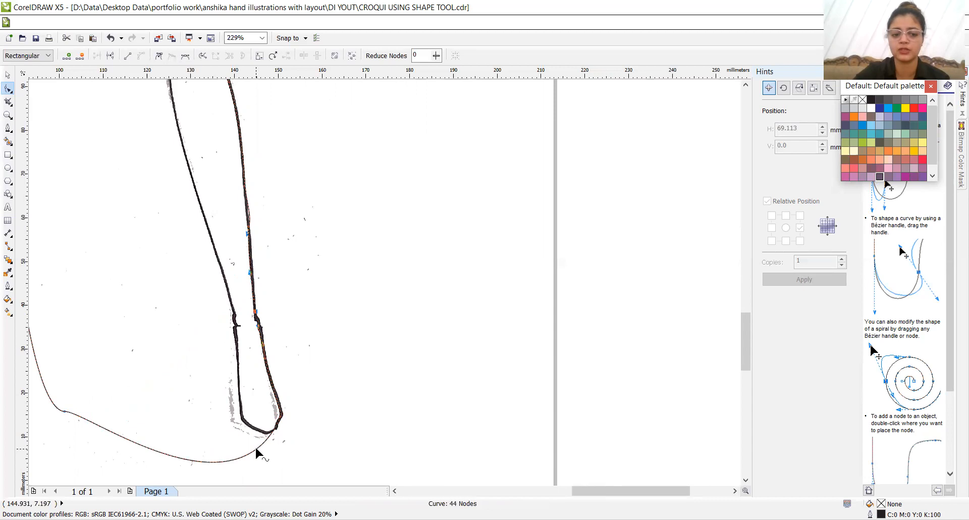
- Bring the curve to the inner side of the right foot, and shape the sole with added nodes on the scanned line
drag(256, 450, 241, 411)
double_click(263, 418)
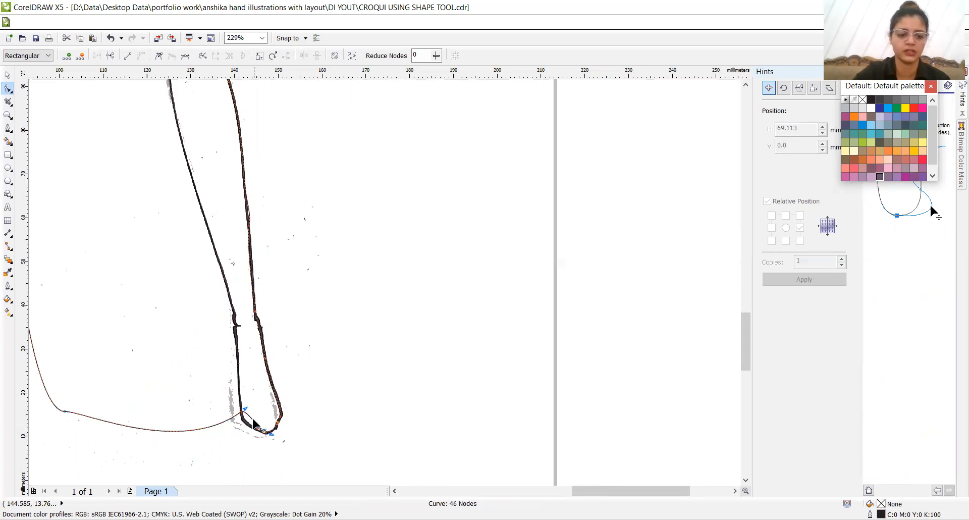
drag(252, 418, 252, 418)
key(Left)
key(Left)
key(Left)
key(Left)
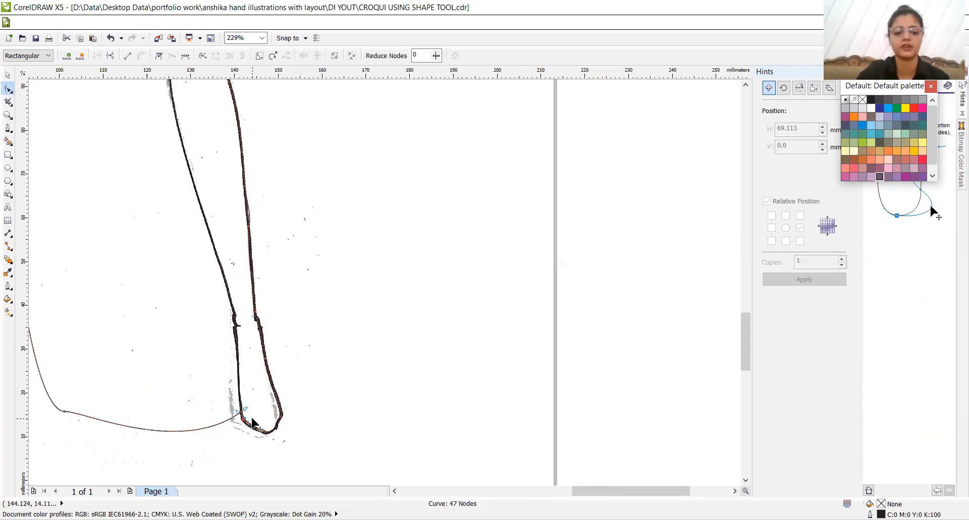
- Add a node to the curve between the feet and raise it between the thighs, adding another node on the right outer calf
double_click(146, 428)
drag(145, 428, 153, 175)
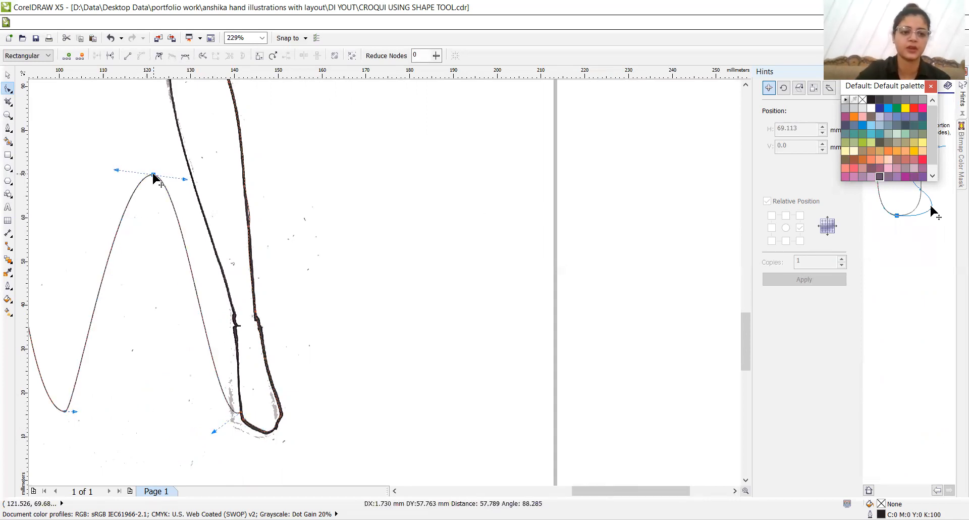
double_click(248, 211)
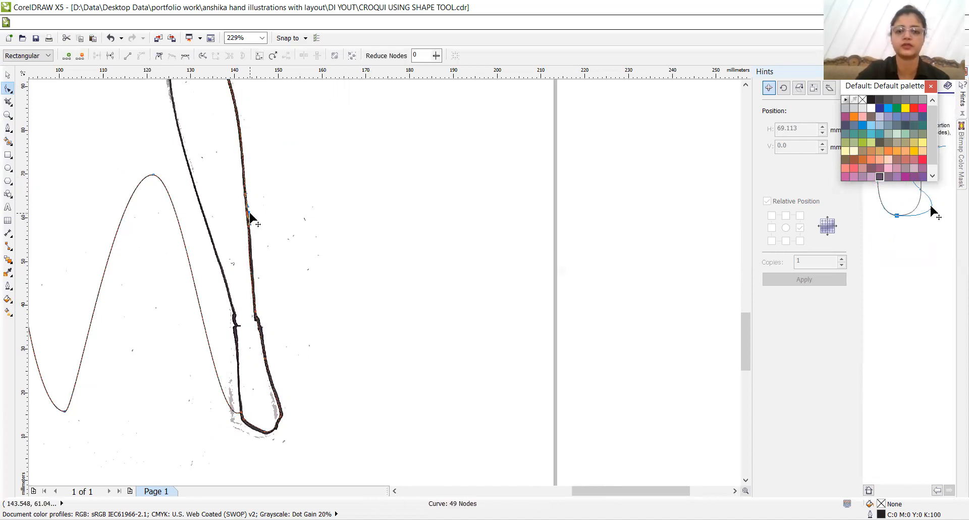
click(746, 85)
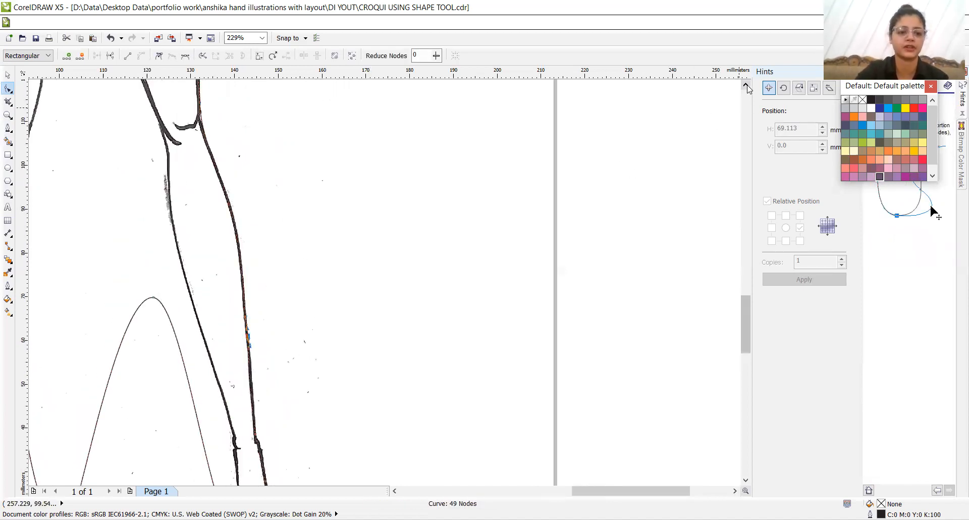
drag(154, 384, 93, 188)
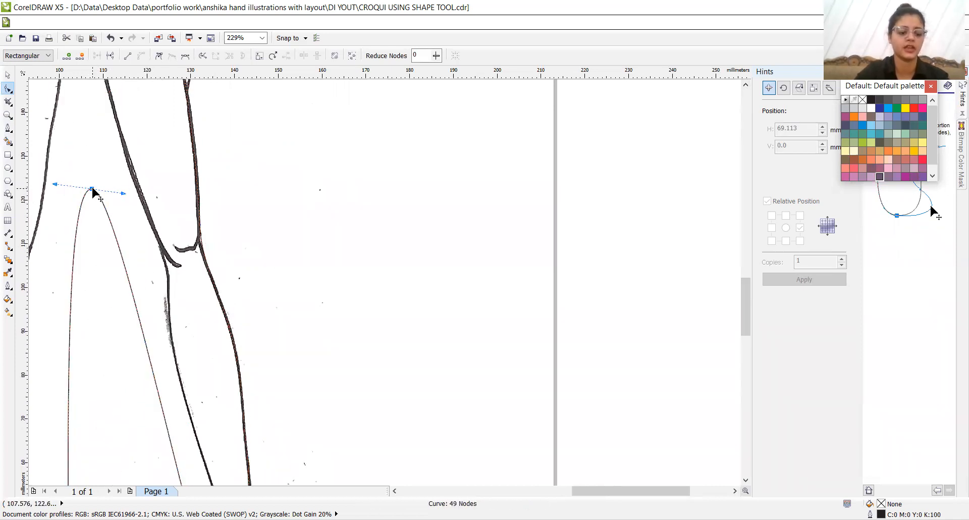
- Move the curve's lowest node below the left foot, and raise the node between the thighs onto the crotch
key(z)
right_click(93, 189)
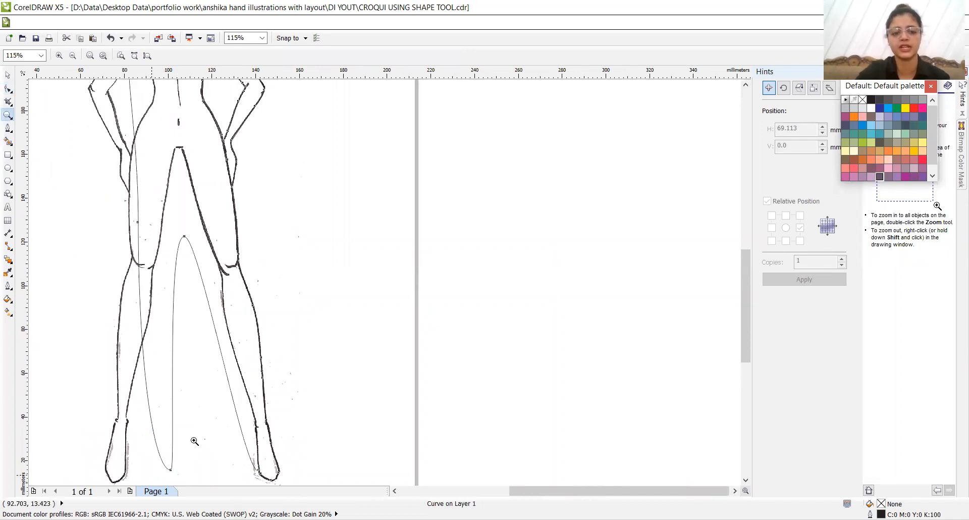
click(8, 88)
drag(174, 472, 114, 485)
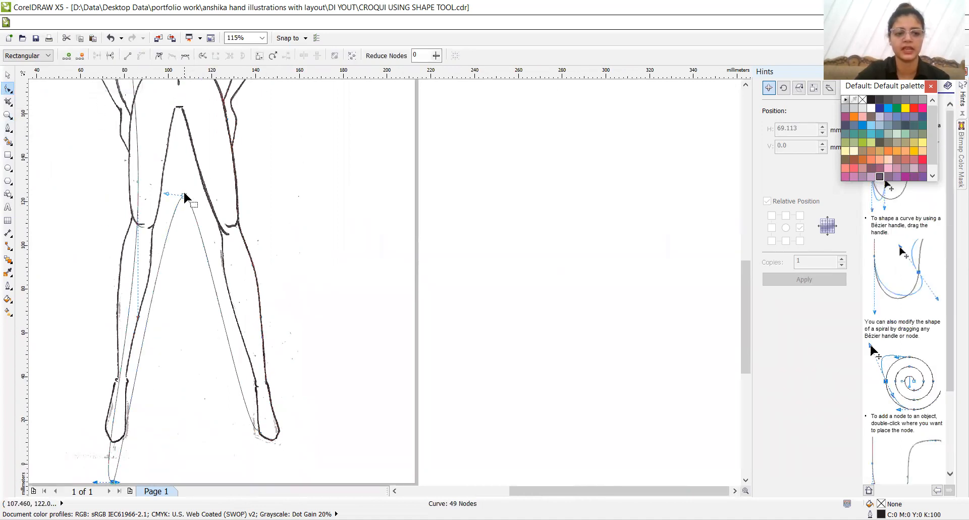
drag(184, 196, 179, 109)
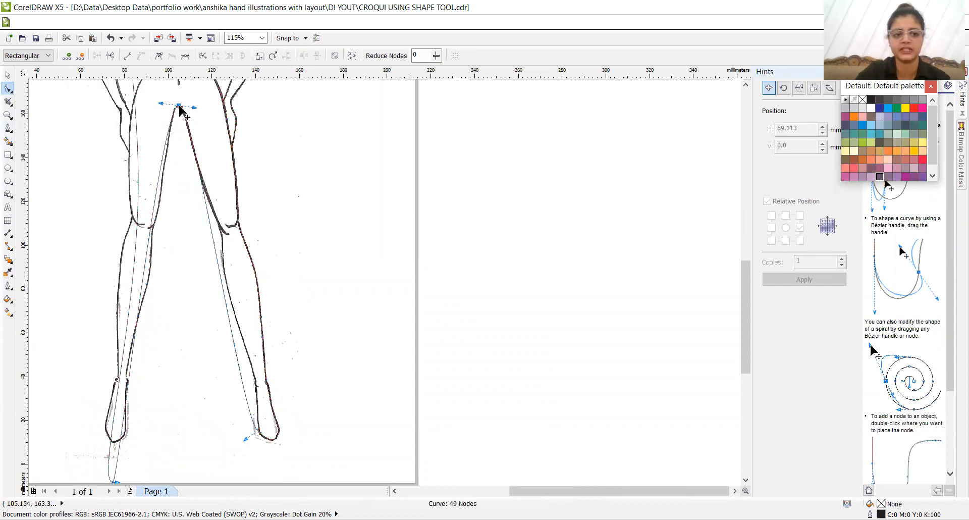
- Add a node on each inner thigh line, nudging the left thigh's node inward onto the scanned line
double_click(199, 171)
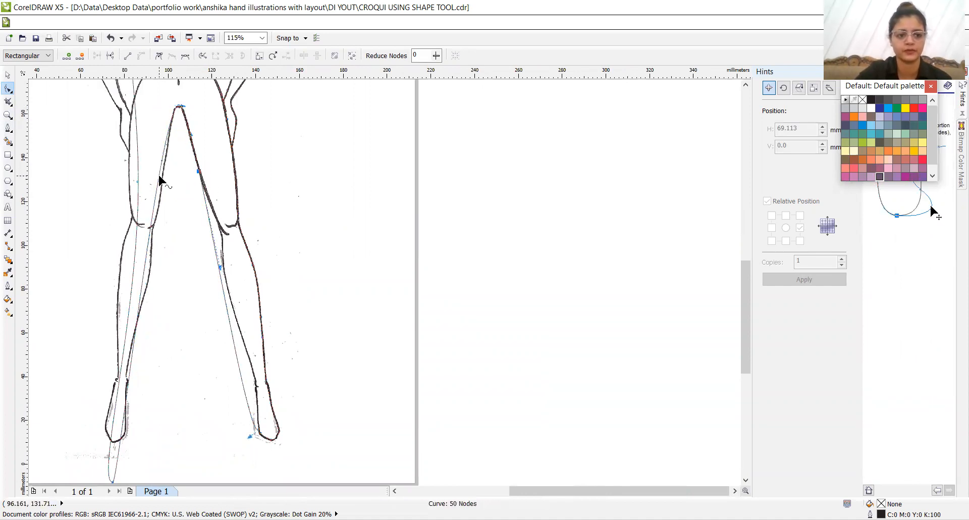
click(159, 175)
key(Right)
key(Right)
key(Right)
key(Right)
key(Right)
key(Right)
key(Right)
key(Right)
key(Right)
key(Right)
key(Right)
key(Right)
key(Right)
key(Right)
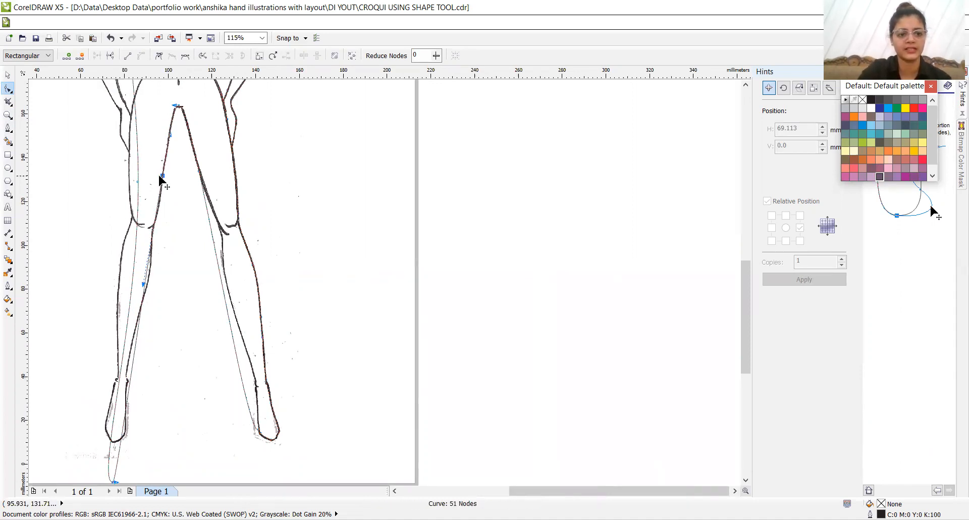
- Add nodes along the right leg's inner edge from lower thigh to below the knee and move them onto the scanned line
double_click(212, 233)
drag(212, 232, 221, 231)
key(Right)
key(Right)
key(Right)
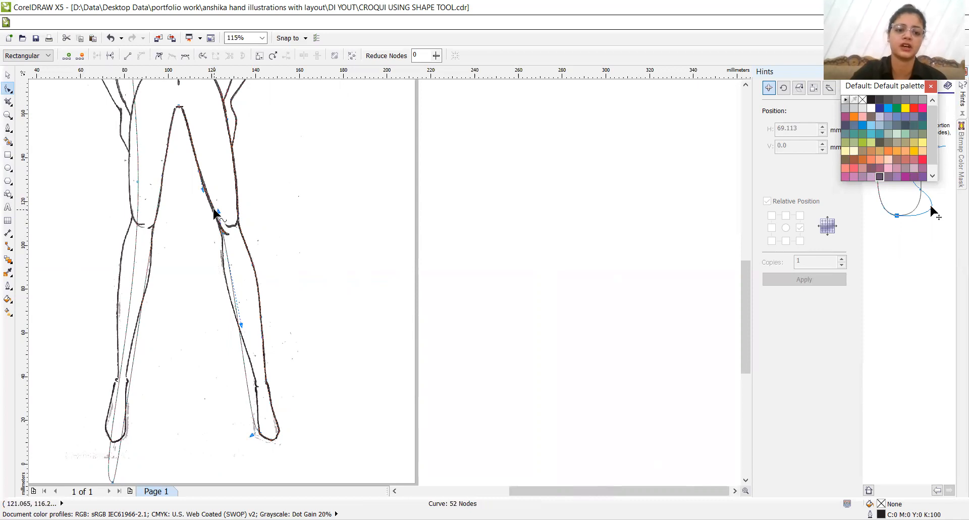
key(Left)
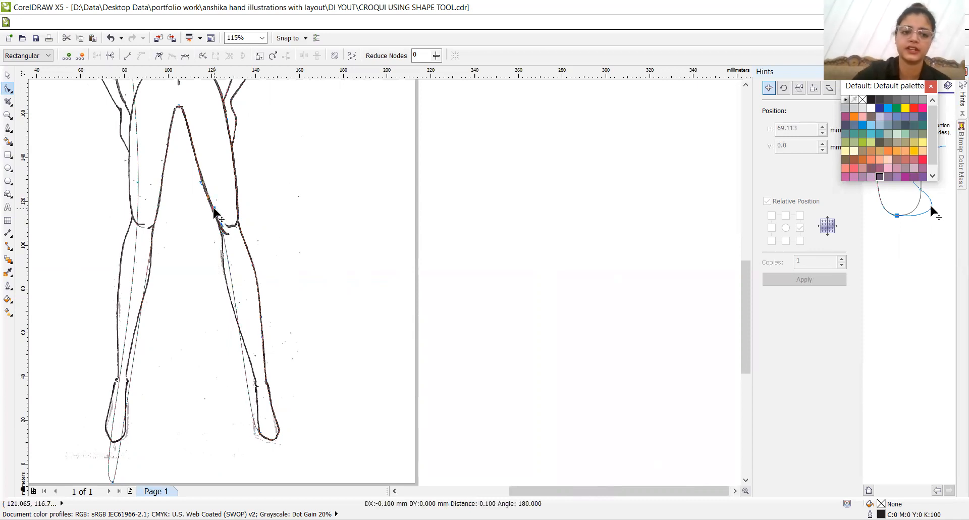
double_click(229, 261)
drag(227, 276, 225, 274)
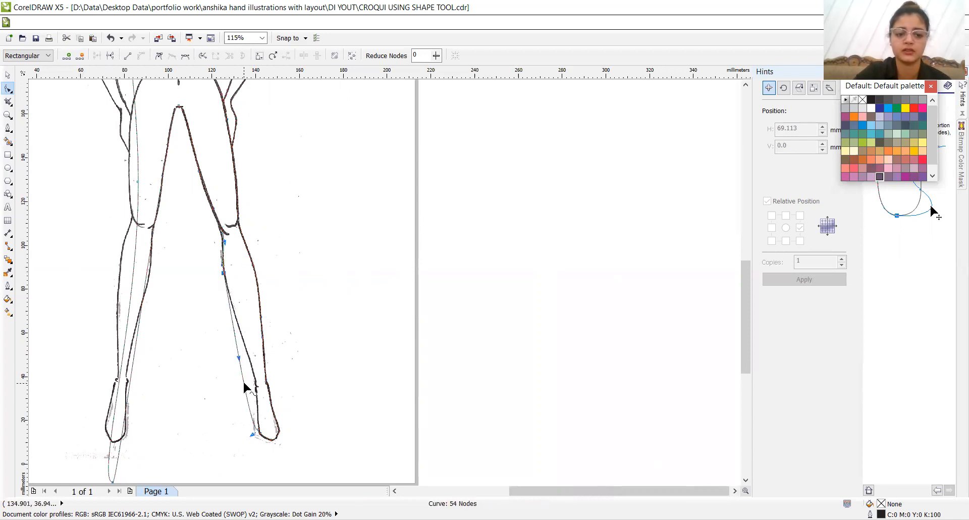
- Add a node on the right leg's inner ankle line, and raise the curve's lowest node onto the left foot's toe line
drag(243, 382, 255, 382)
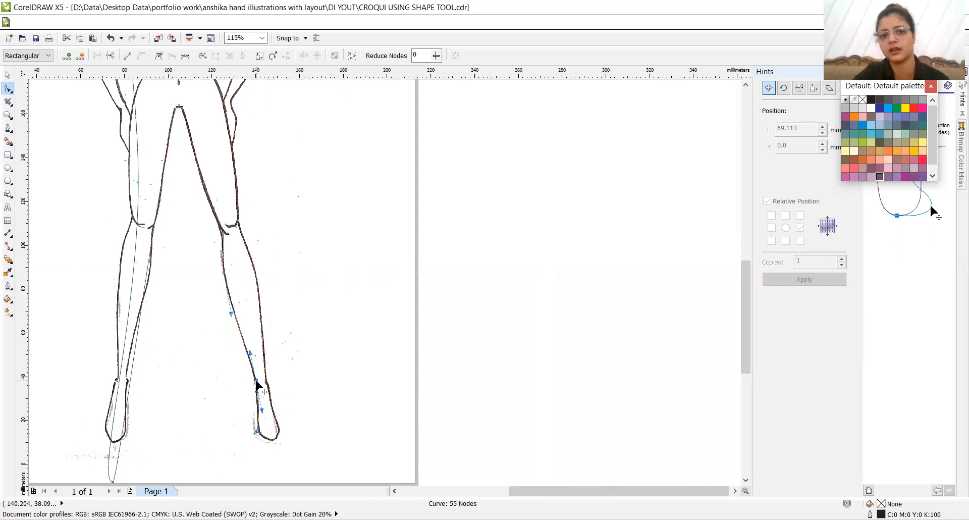
click(395, 490)
click(395, 490)
click(395, 491)
drag(328, 482, 336, 434)
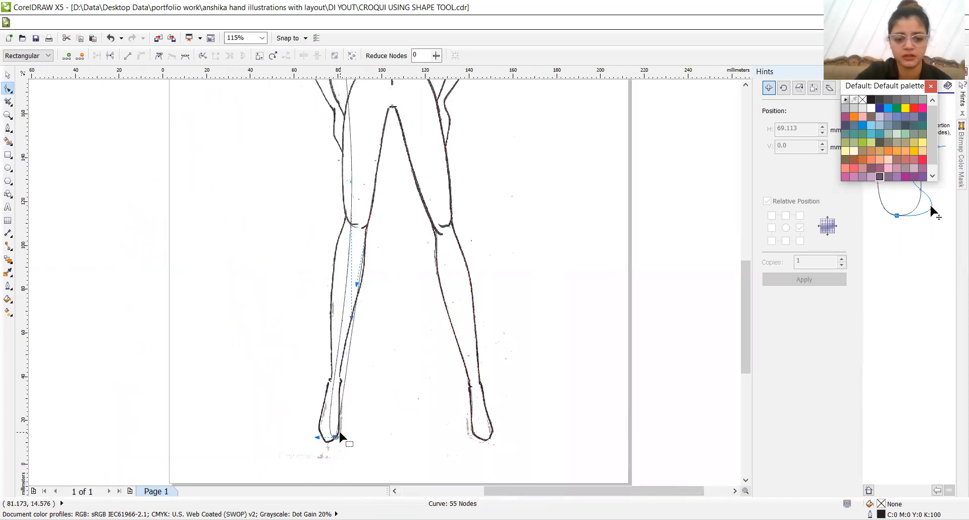
- Add nodes at the left foot's toe and outer edge and move them outward onto the scanned line
double_click(330, 426)
drag(329, 426, 325, 440)
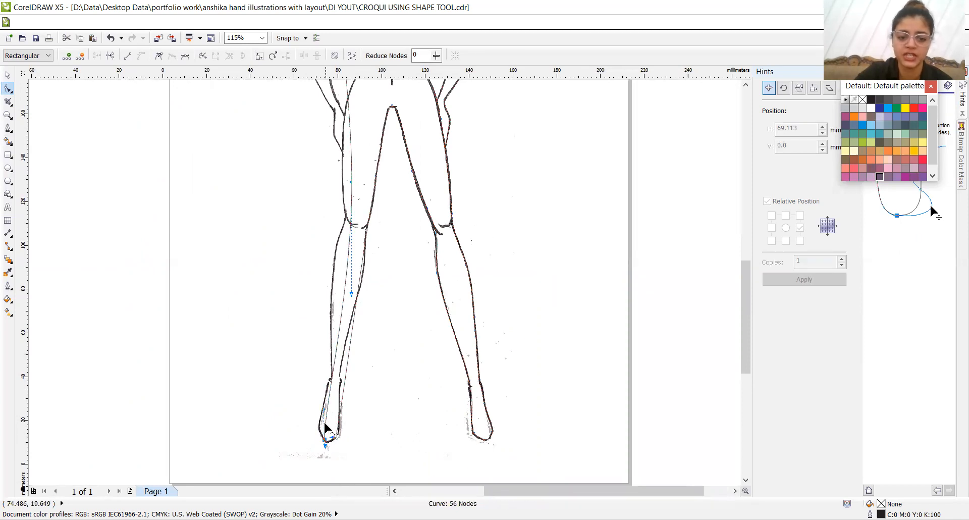
drag(325, 429, 325, 428)
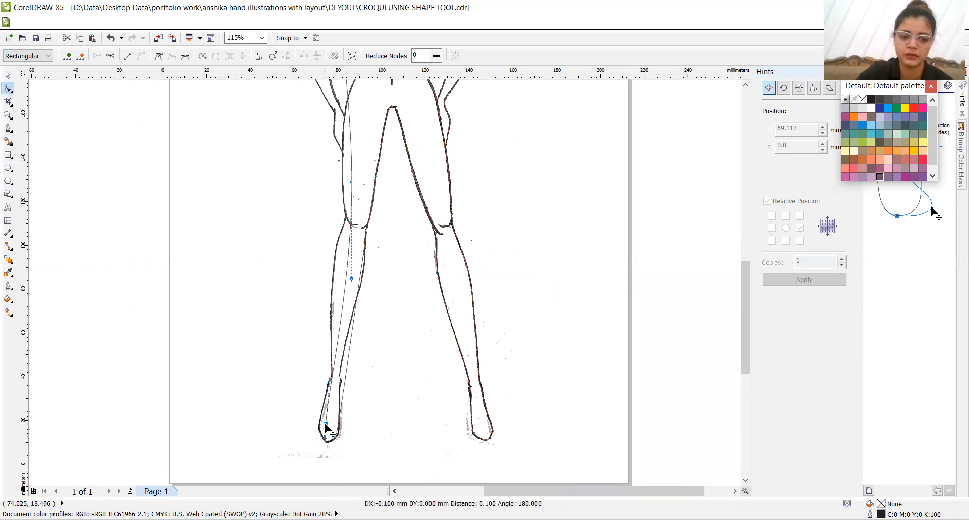
key(Left)
key(Left)
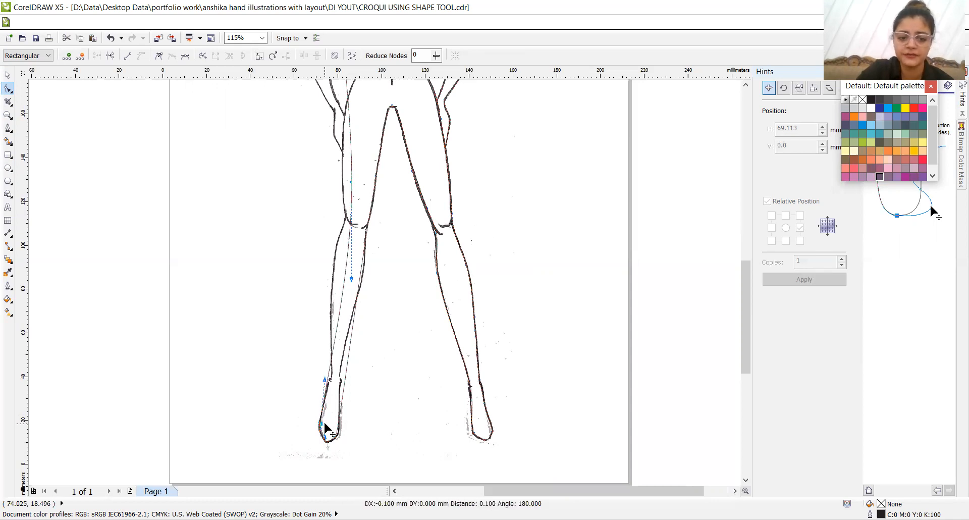
key(Left)
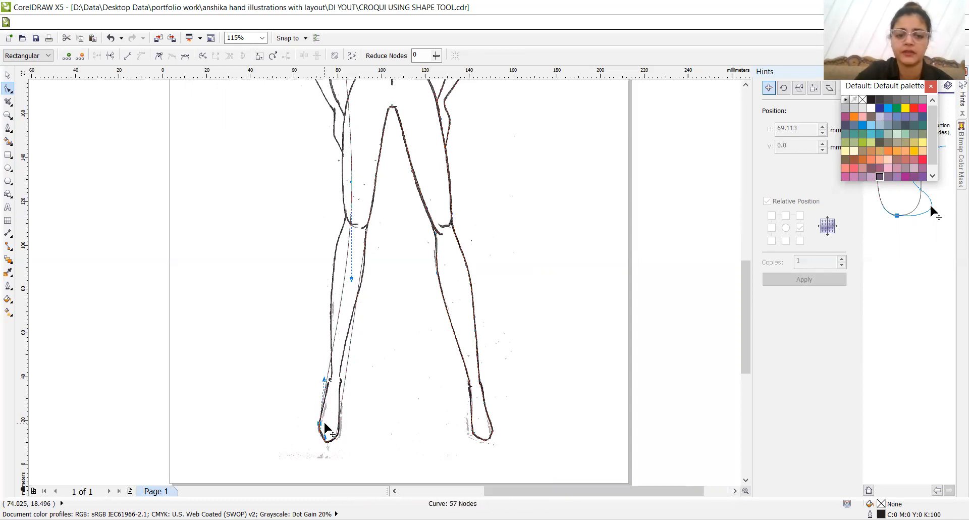
- Add nodes along the left foot's inner edge and ankle, aligning them with the scanned line
click(343, 383)
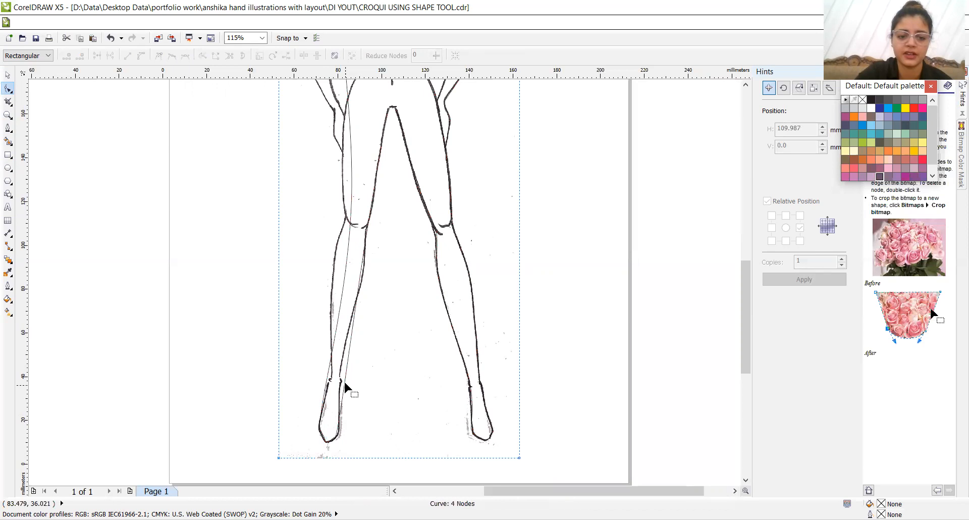
click(345, 382)
key(Left)
key(Left)
key(Left)
key(Left)
key(Left)
key(Left)
key(Left)
key(Left)
key(Left)
key(Left)
key(Left)
key(Left)
key(Left)
key(Left)
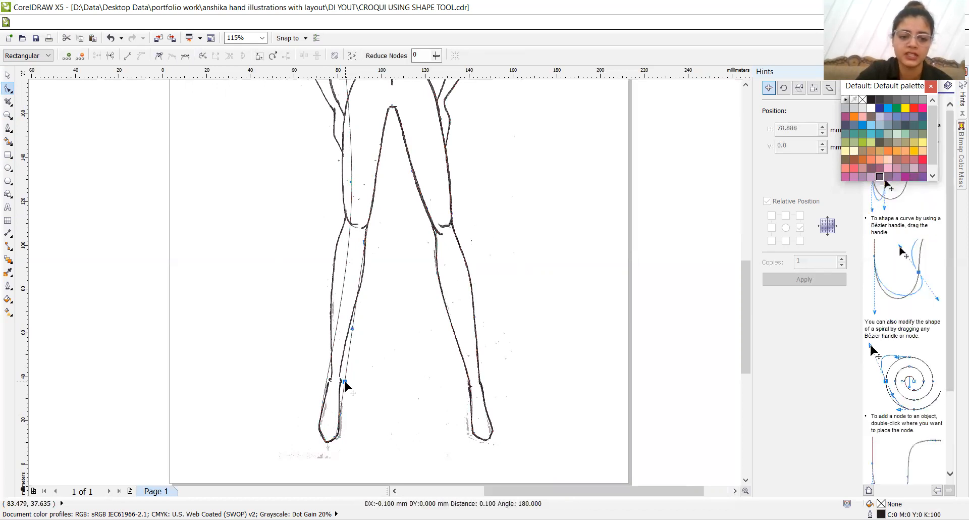
key(Left)
key(Left)
key(Left)
key(Left)
key(Left)
key(Left)
key(Left)
key(Left)
key(Left)
key(Left)
key(Left)
key(Left)
key(Left)
key(Left)
key(Left)
key(Left)
key(Left)
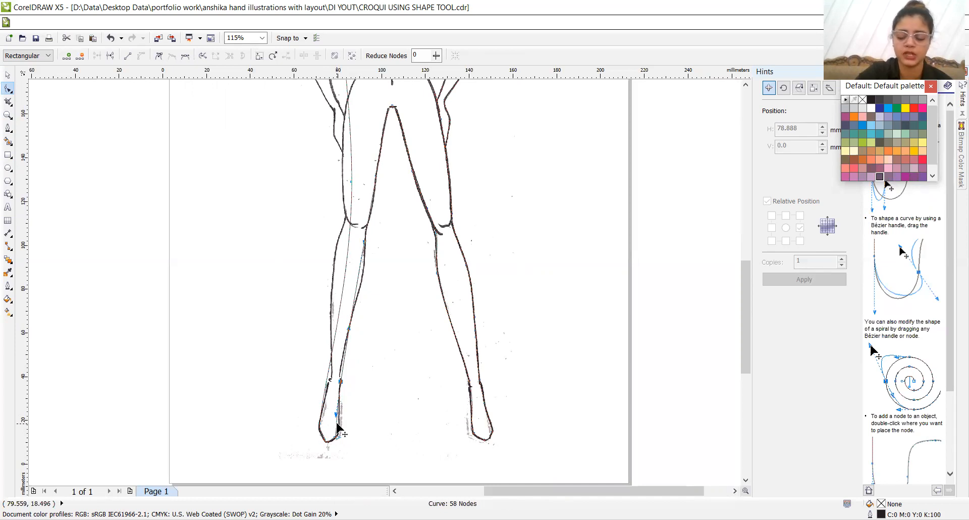
key(Right)
key(Right)
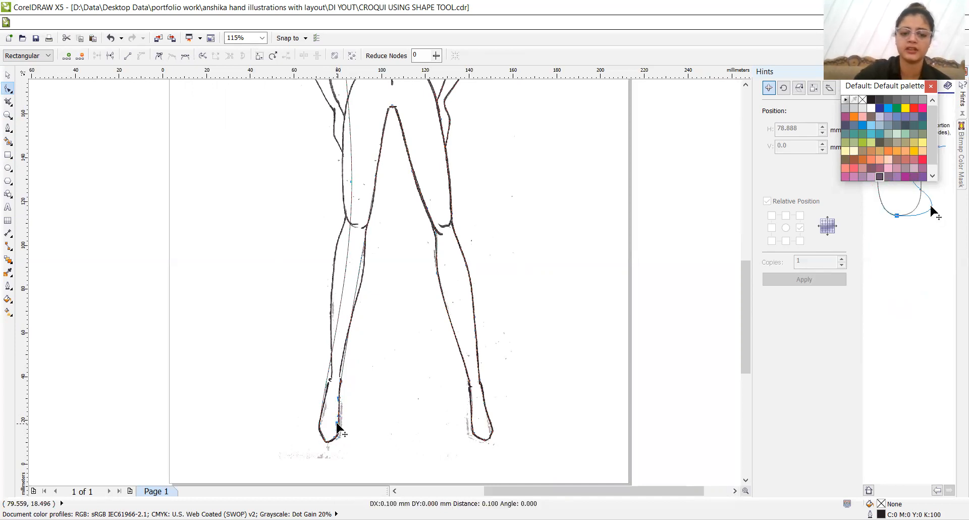
double_click(341, 370)
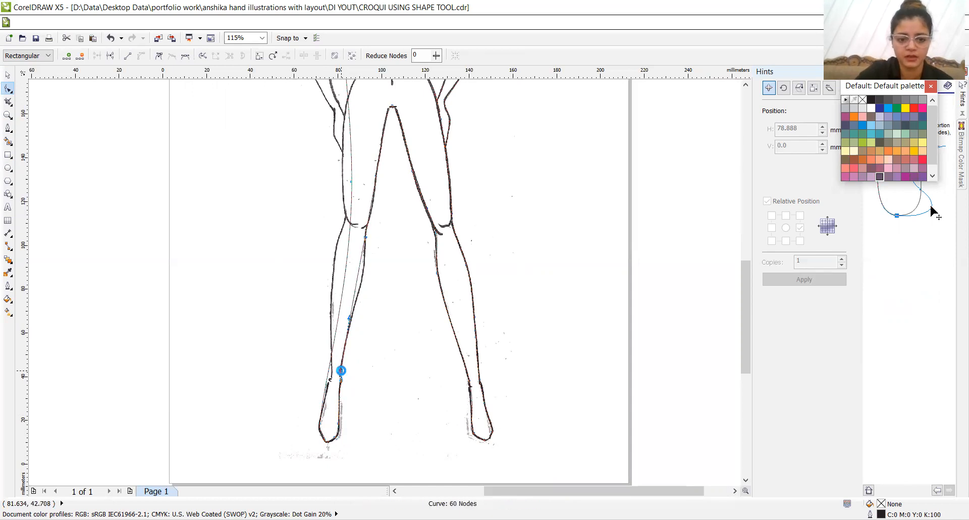
- Add a node on the left leg just above the outer ankle and nudge it inward onto the scanned line
click(329, 373)
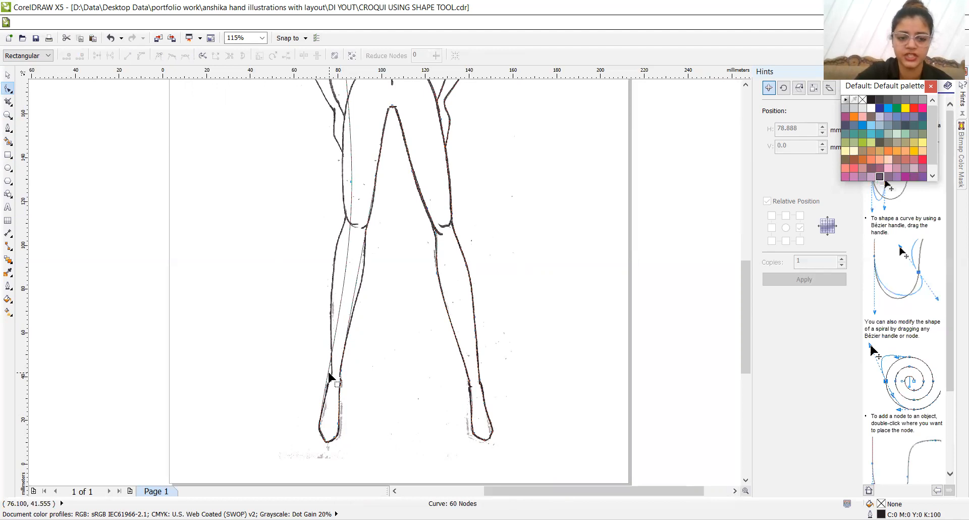
click(328, 373)
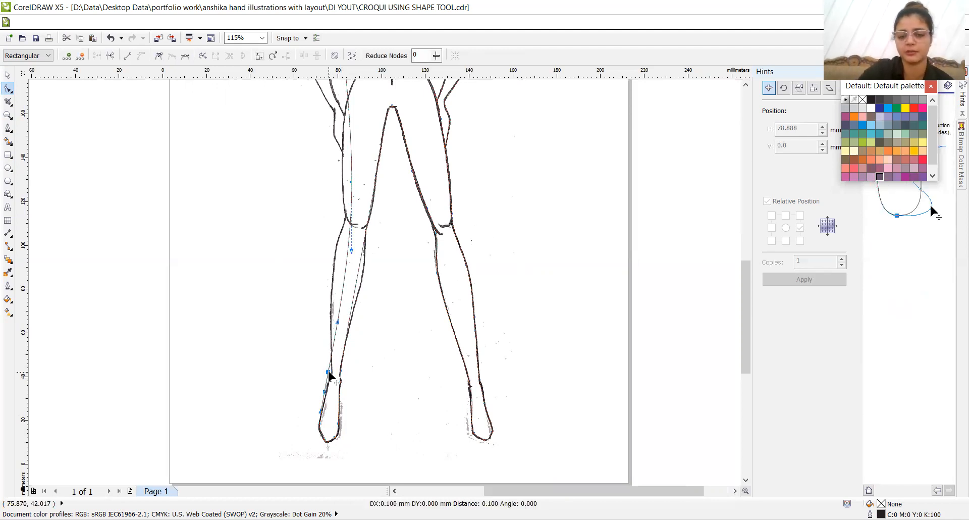
key(Right)
key(Right)
key(Right)
key(Right)
key(Right)
key(Right)
key(Right)
key(Right)
key(Right)
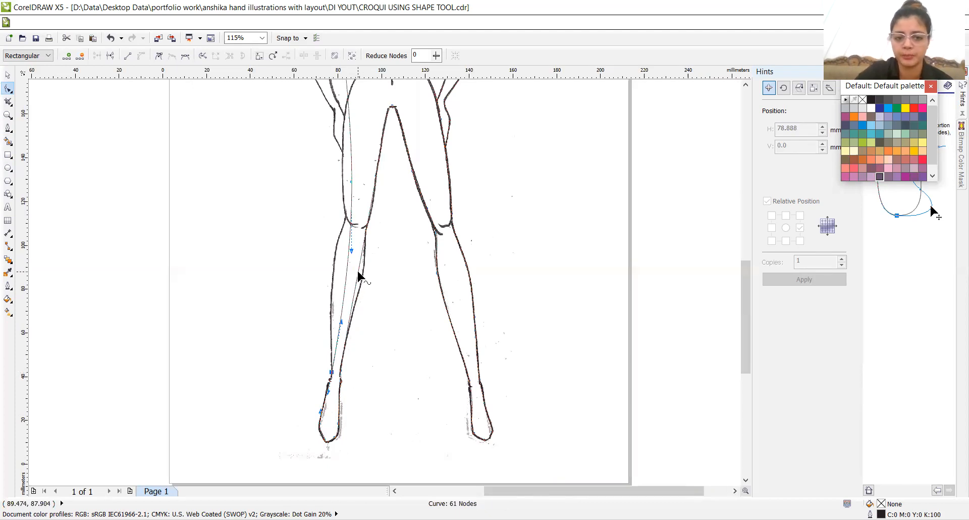
- Add nodes on the left leg's inner edge at the upper calf and knee, nudging each onto the scanned line
double_click(358, 272)
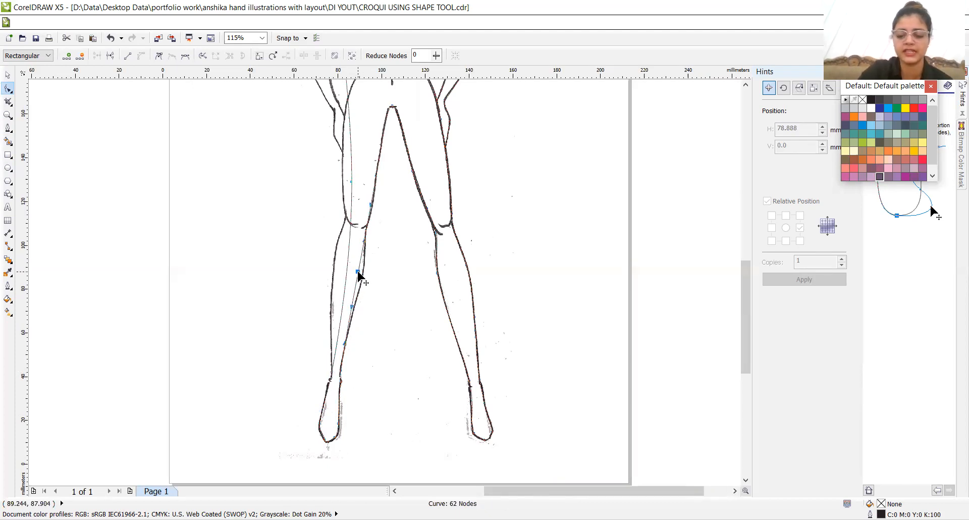
key(Right)
key(Right)
key(Right)
key(Right)
key(Right)
key(Right)
key(Right)
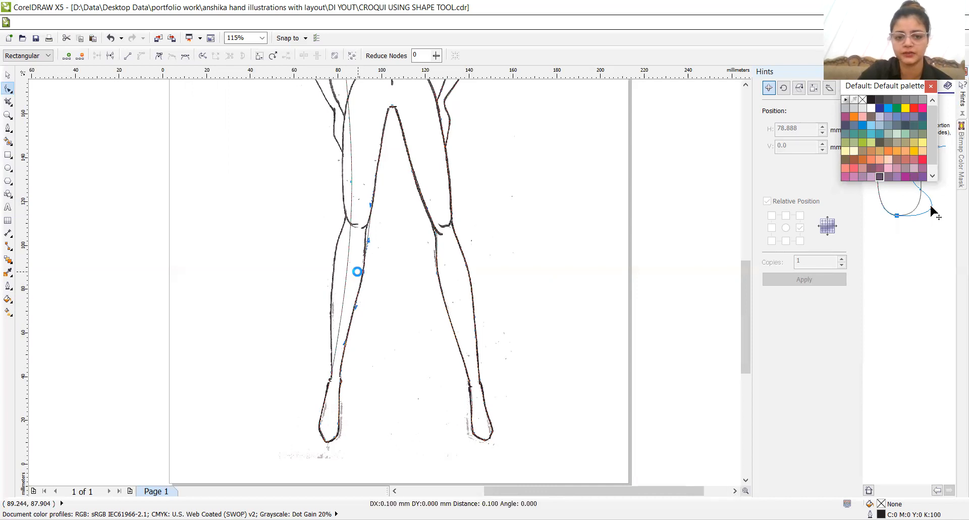
double_click(368, 225)
key(Left)
key(Left)
key(Left)
key(Left)
key(Left)
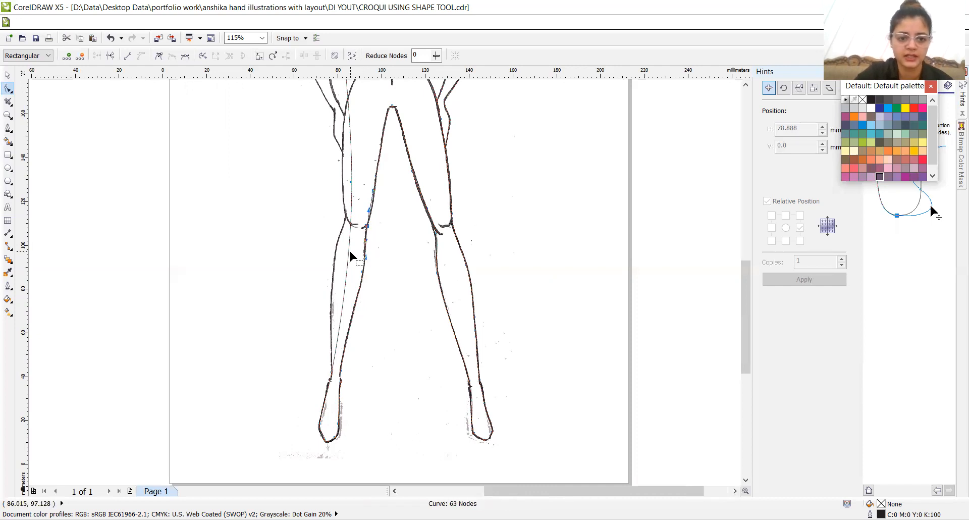
- Add nodes along the left leg's outer calf, knee and thigh, plus one on the inner thigh, aligning the curve with the scan
drag(349, 250, 335, 255)
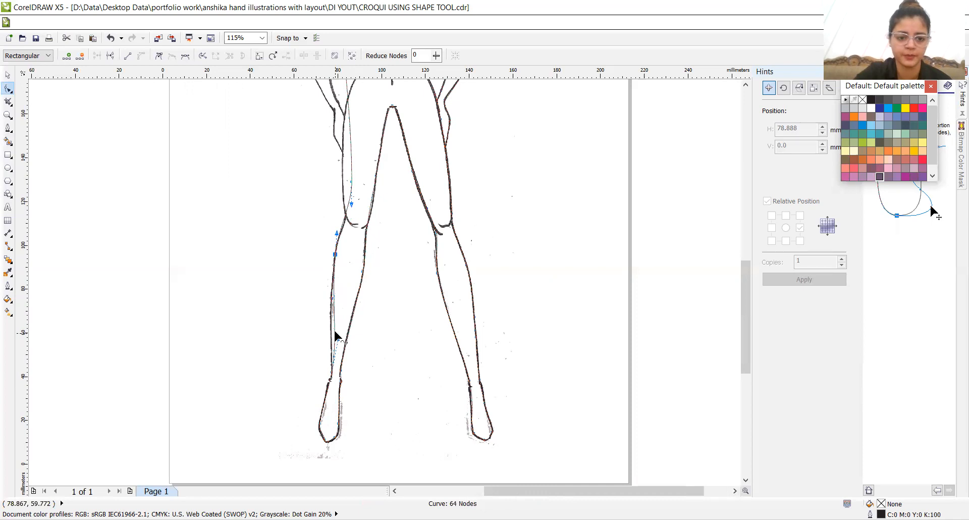
double_click(334, 329)
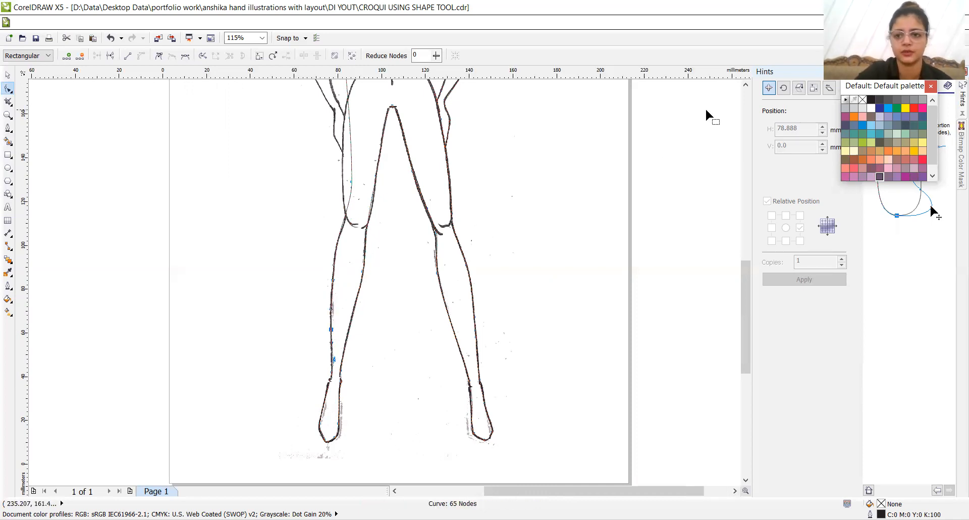
click(745, 85)
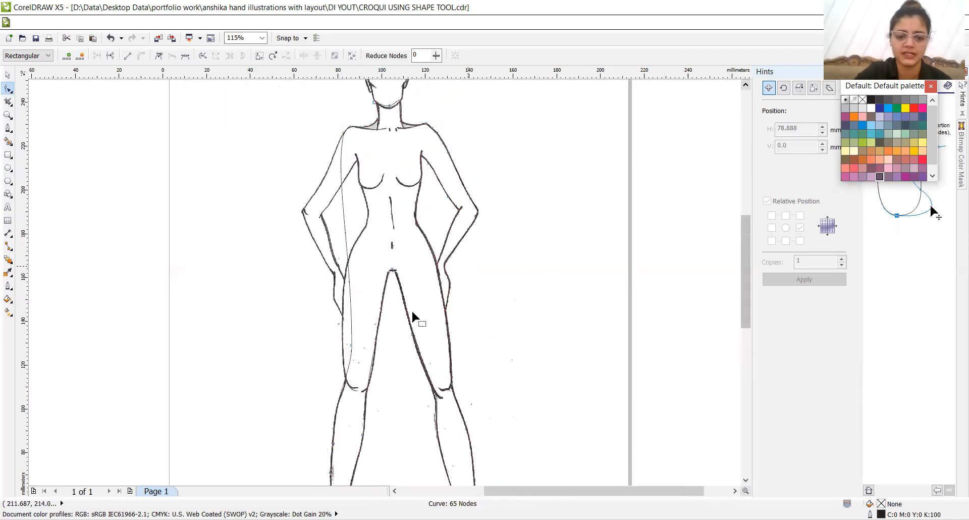
double_click(371, 373)
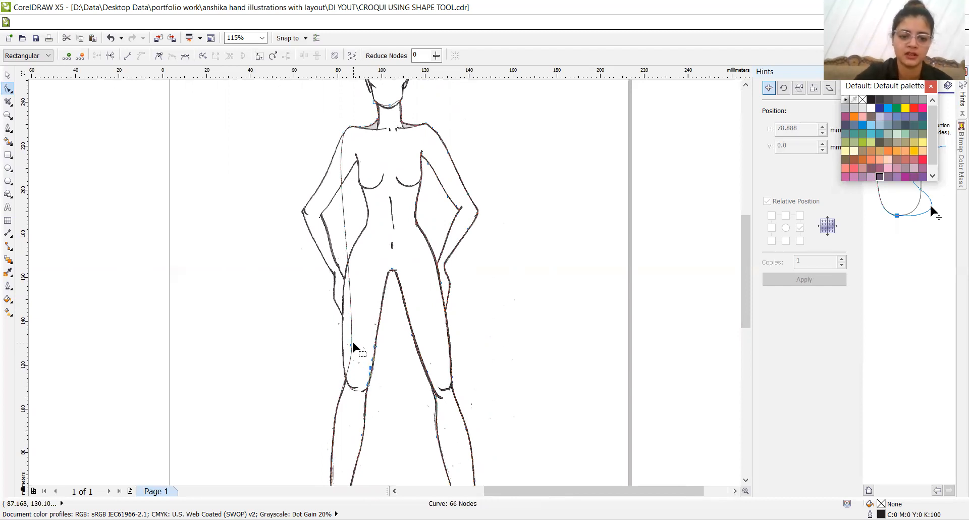
drag(352, 344, 343, 341)
double_click(339, 379)
drag(339, 378, 346, 380)
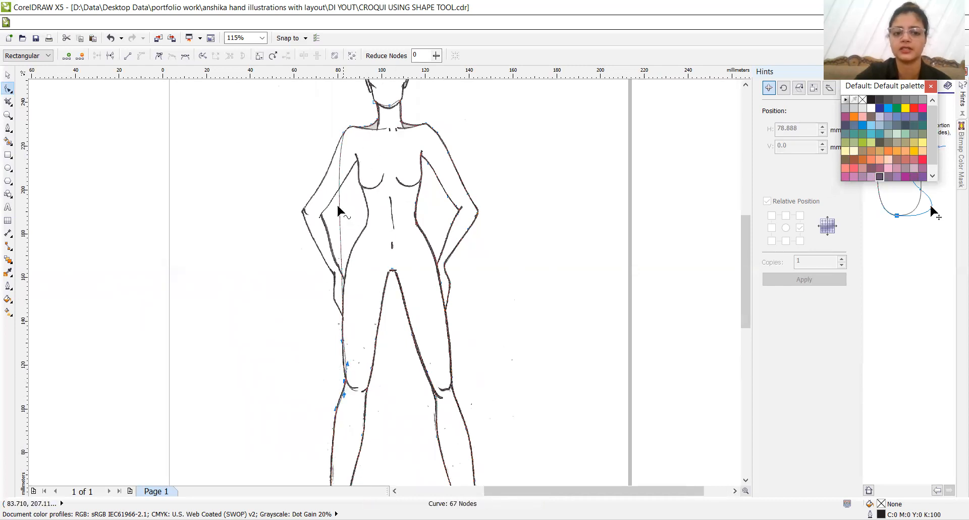
- Pull the curve out to the left upper arm, and add nodes toward the elbow to fit the scanned line
mouse_move(338, 214)
mouse_down()
mouse_move(302, 212)
mouse_move(316, 192)
mouse_up()
double_click(310, 181)
double_click(305, 203)
key(Down)
key(Down)
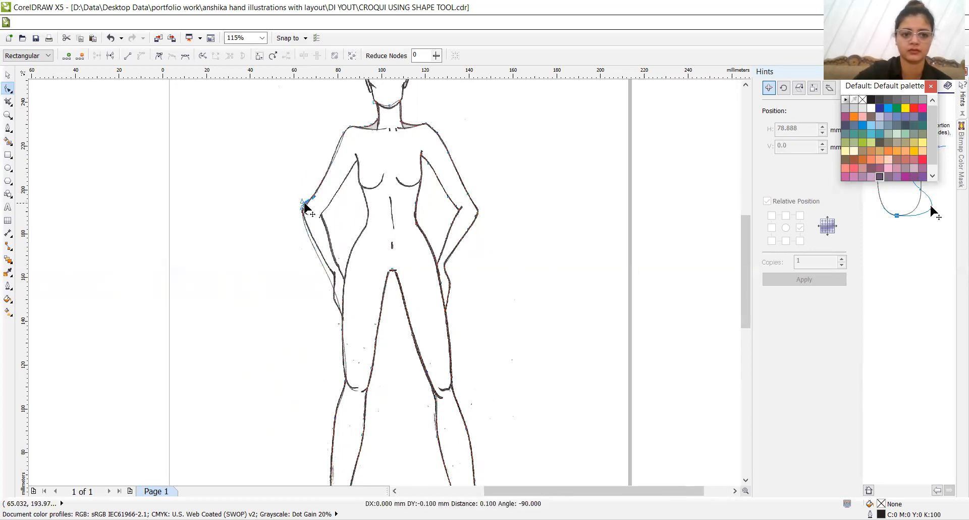
- Add a node midway down the left outer forearm, nudge it inward onto the scanned line, and save the drawing
double_click(316, 249)
key(Right)
key(Right)
key(Right)
key(Right)
key(Right)
key(Right)
key(Right)
key(Right)
key(Right)
key(Right)
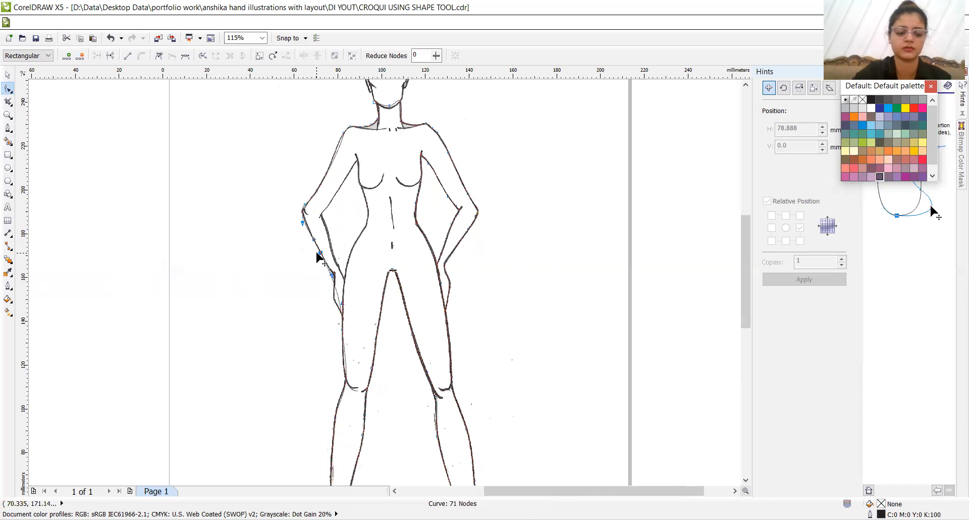
key(ctrl+s)
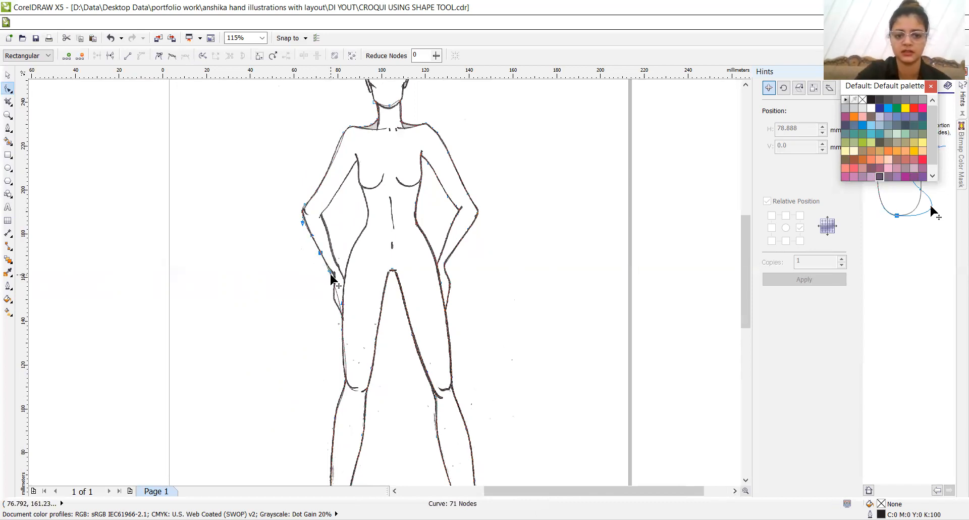
- Add nodes at the left wrist and along the hand's outer edge down to the fingertips, moving them onto the scanned line
drag(331, 279, 331, 276)
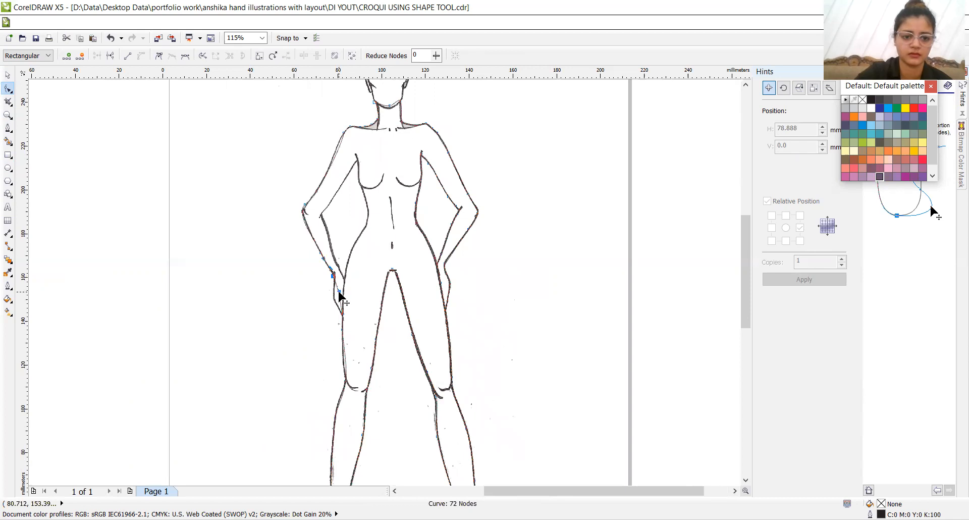
key(z)
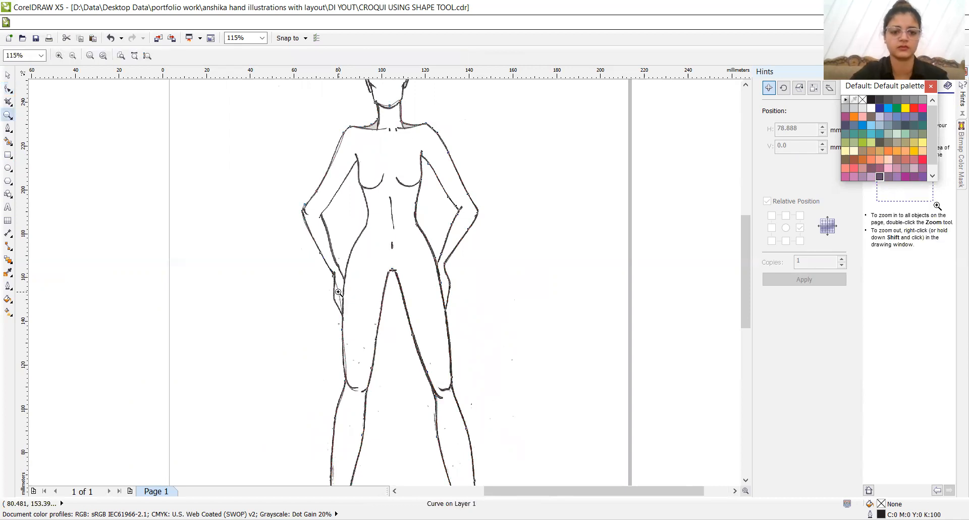
click(347, 325)
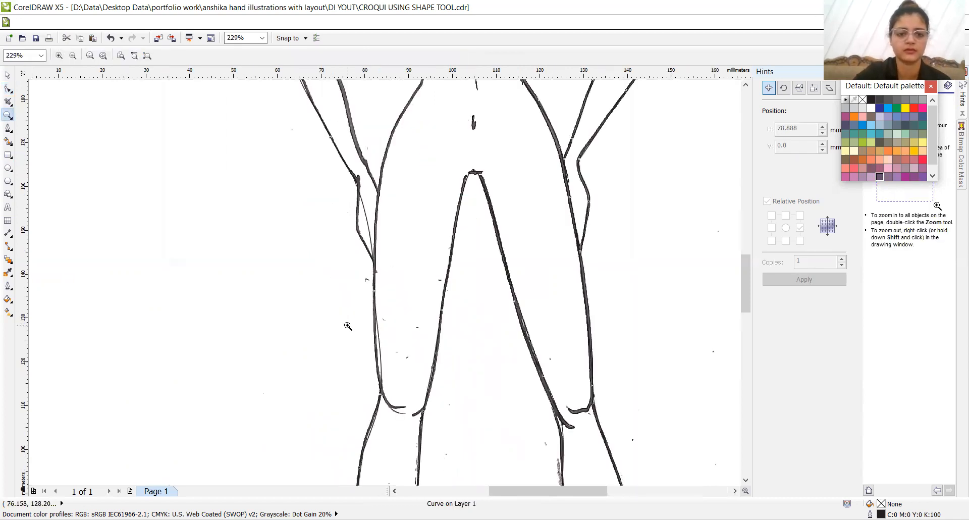
click(6, 88)
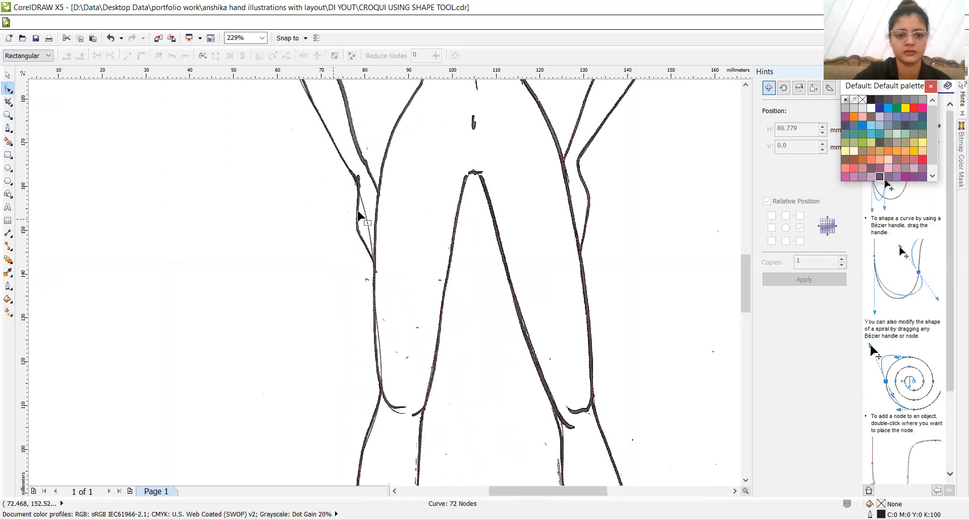
click(367, 218)
drag(364, 212, 359, 230)
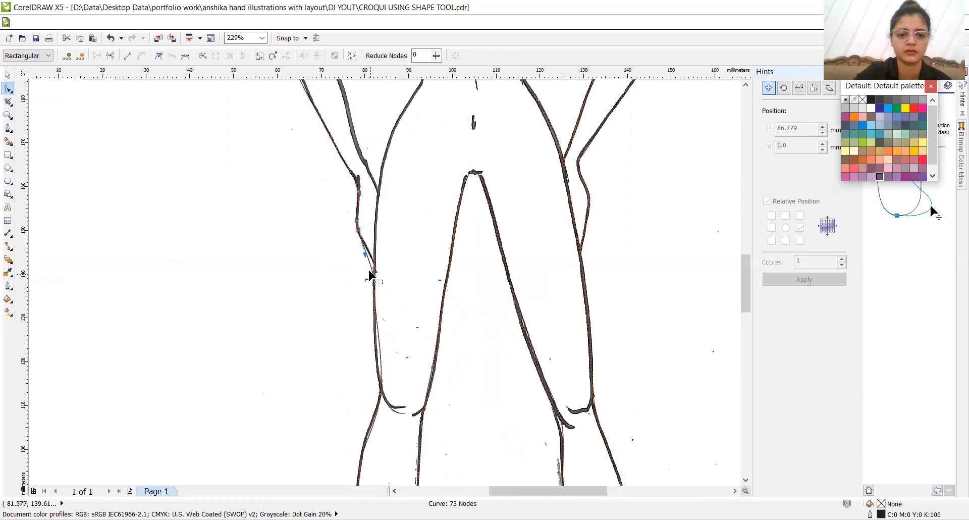
double_click(369, 262)
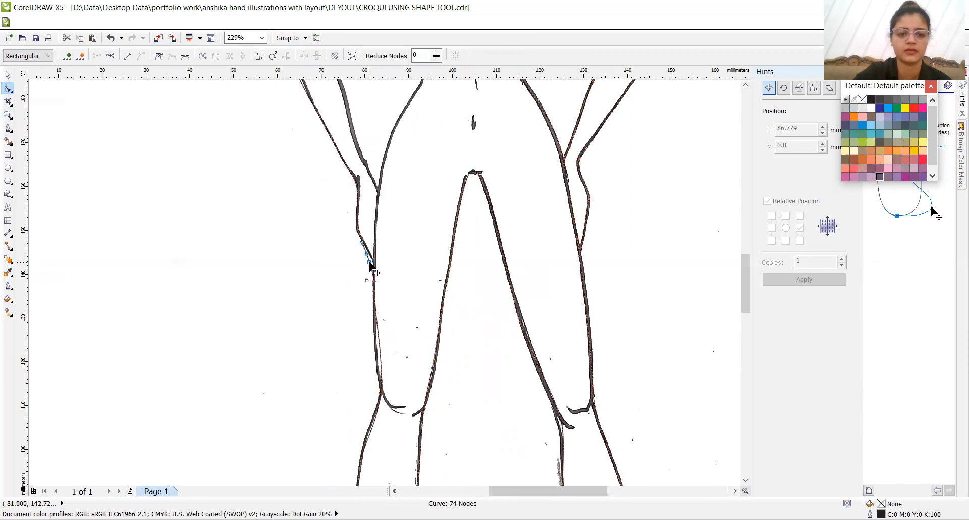
drag(370, 262, 371, 259)
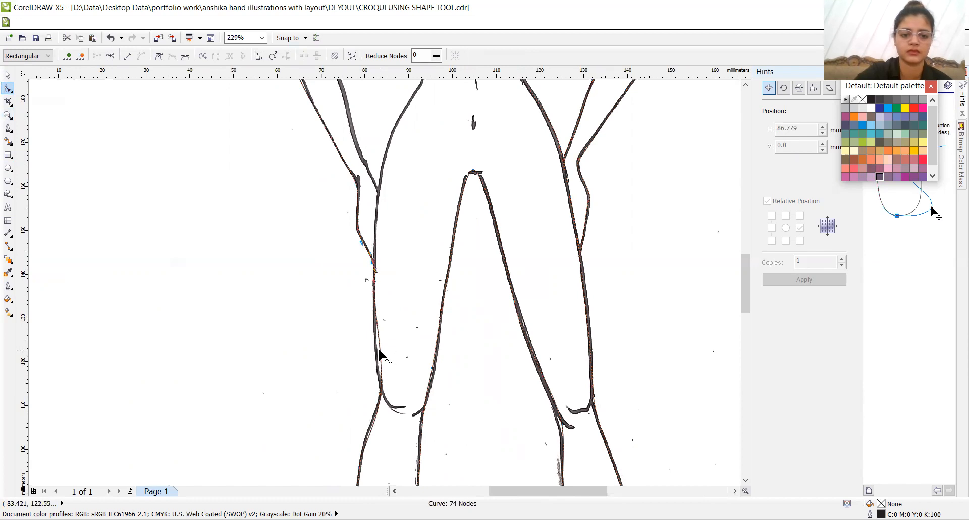
- Add a node on the left outer thigh below the hand and move it outward onto the scanned line
drag(380, 354, 374, 350)
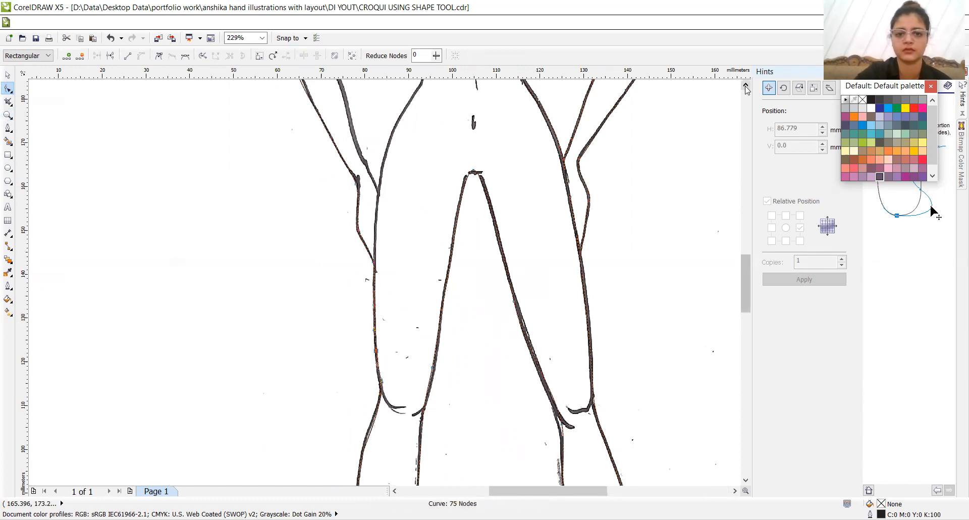
scroll(743, 91, up, 3)
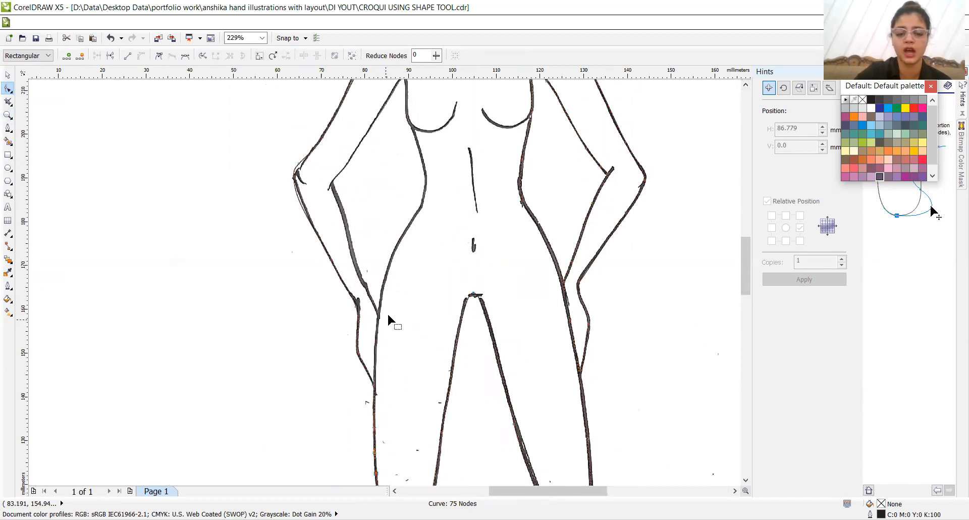
key(z)
key(F3)
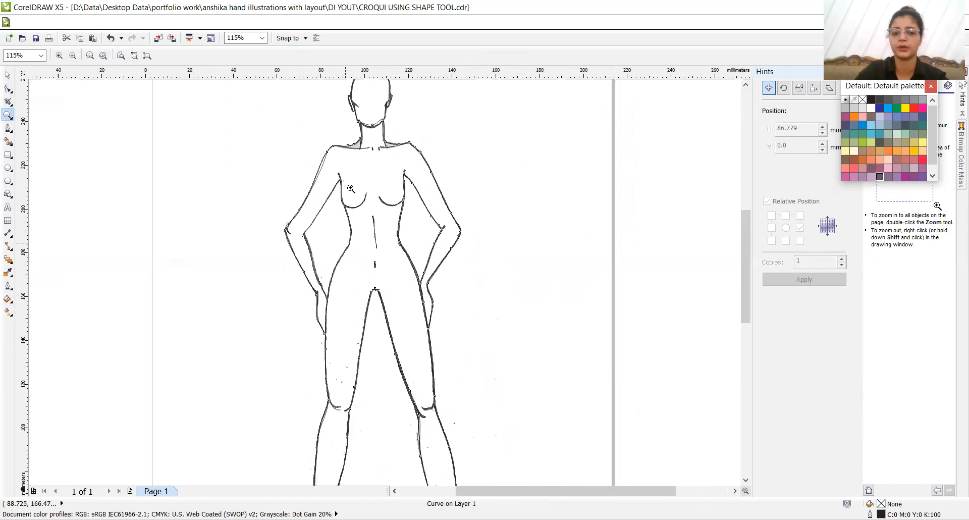
- Pull the curve from the left hand up to the underarm, and move an added node onto the scanned waistline
click(7, 90)
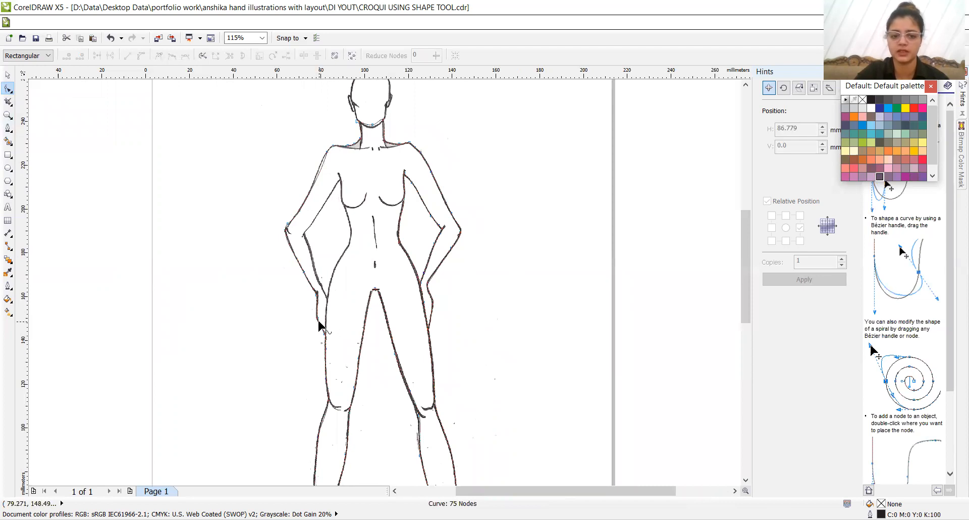
drag(319, 322, 342, 176)
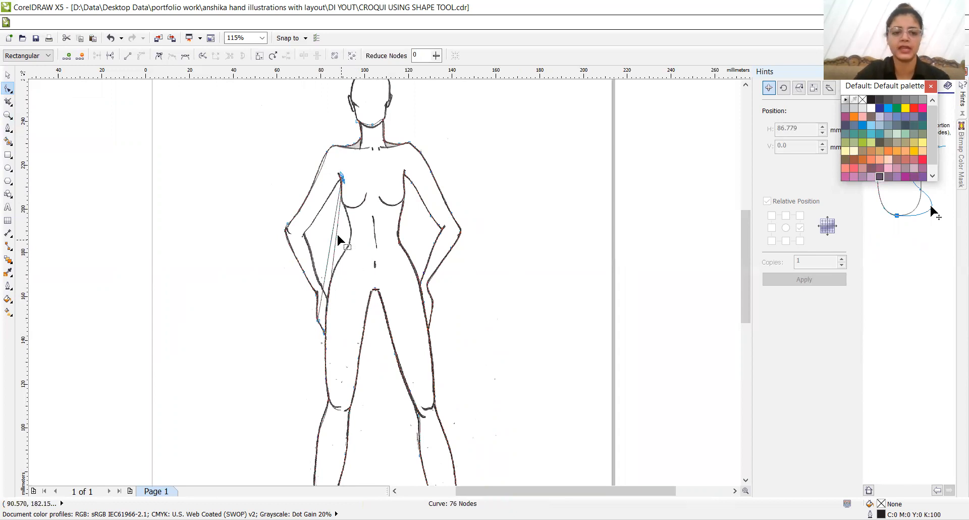
double_click(336, 228)
drag(336, 228, 351, 236)
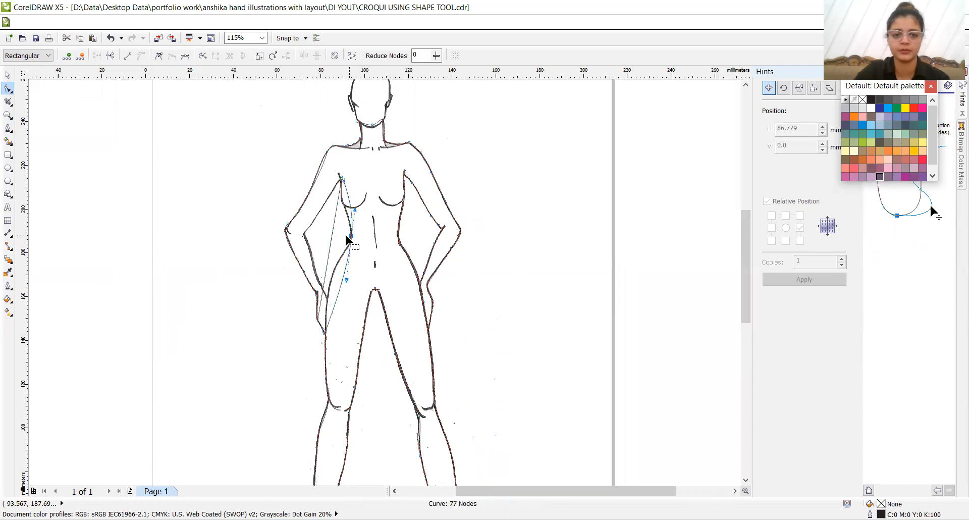
- Add nodes at the left inner elbow and along the inner upper arm, moving them onto the scanned line
double_click(332, 231)
drag(332, 231, 302, 234)
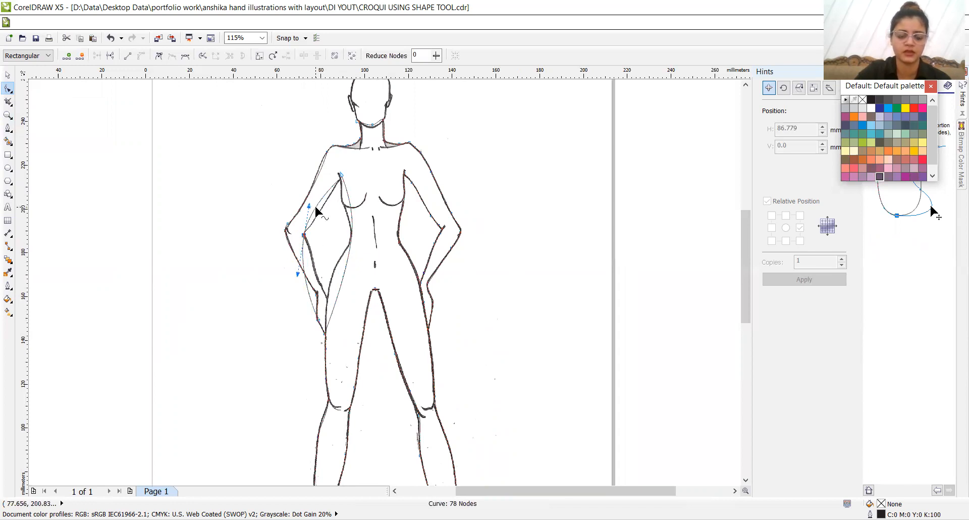
drag(315, 207, 314, 226)
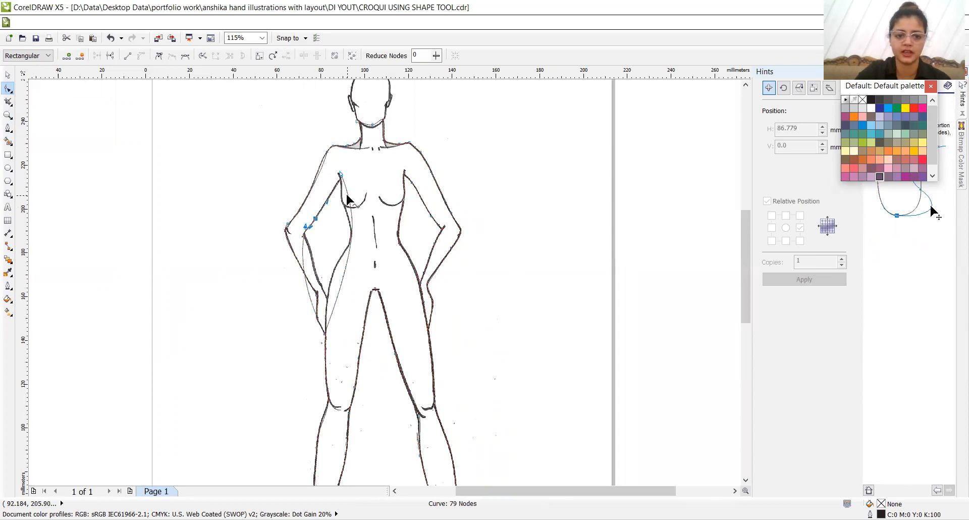
- Add nodes beside the bust and on the left hip, moving them onto the scanned torso line
drag(347, 195, 343, 202)
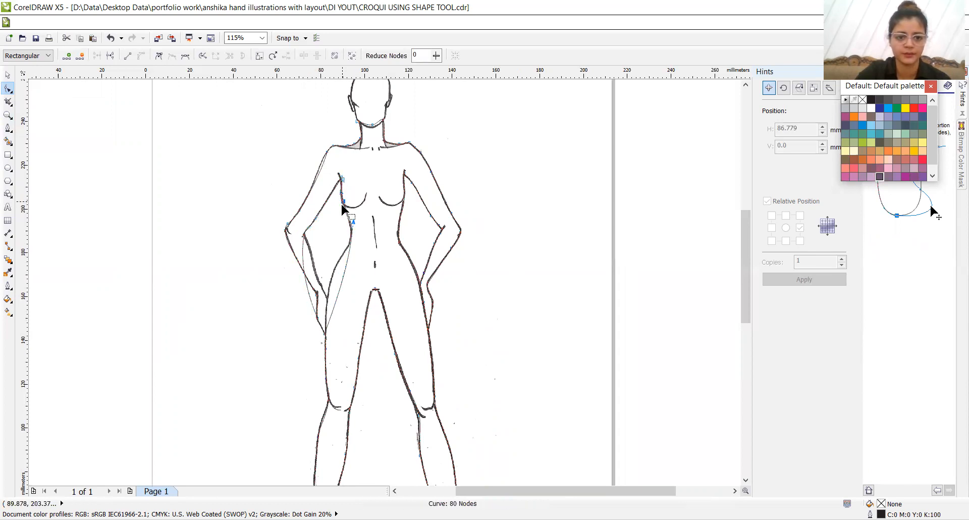
double_click(343, 270)
drag(344, 270, 331, 273)
- Adjust the node at the left outer elbow to follow the scanned line more closely
key(z)
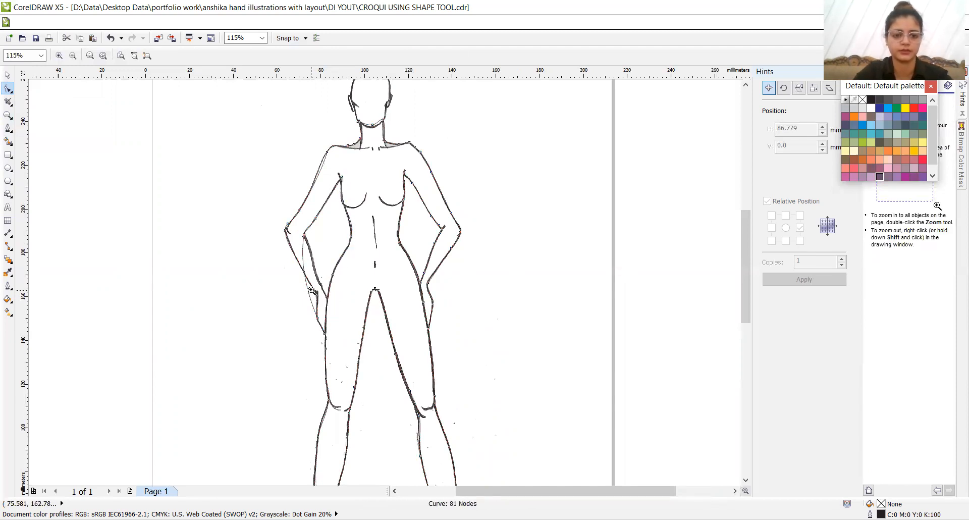
click(328, 301)
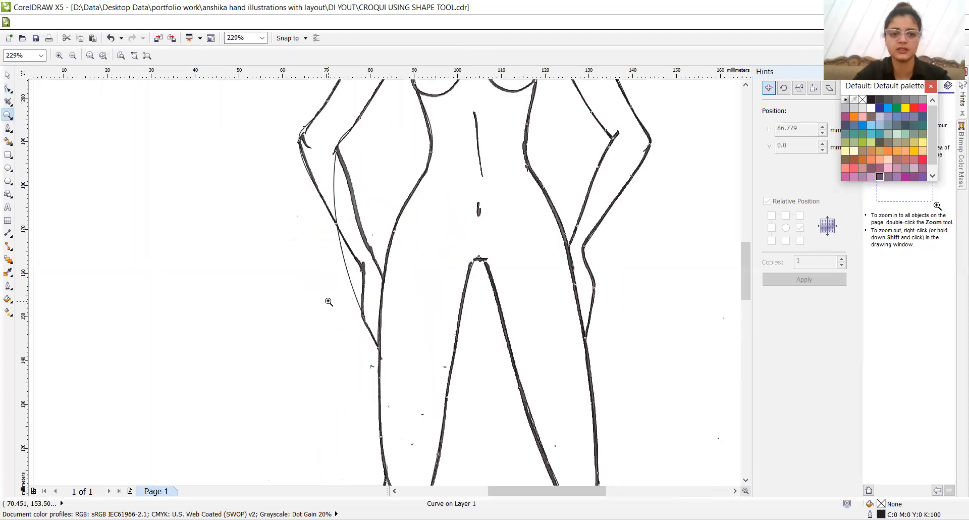
click(8, 89)
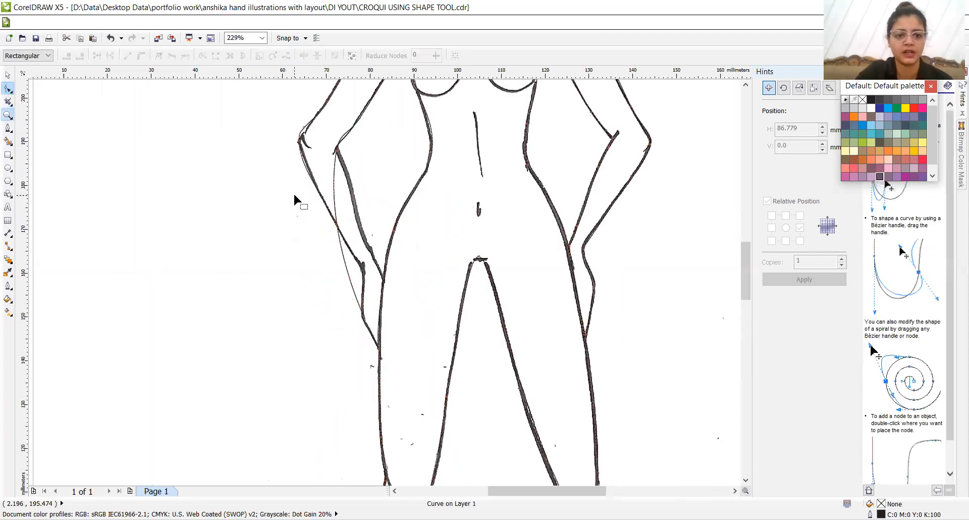
click(302, 129)
drag(303, 127, 303, 130)
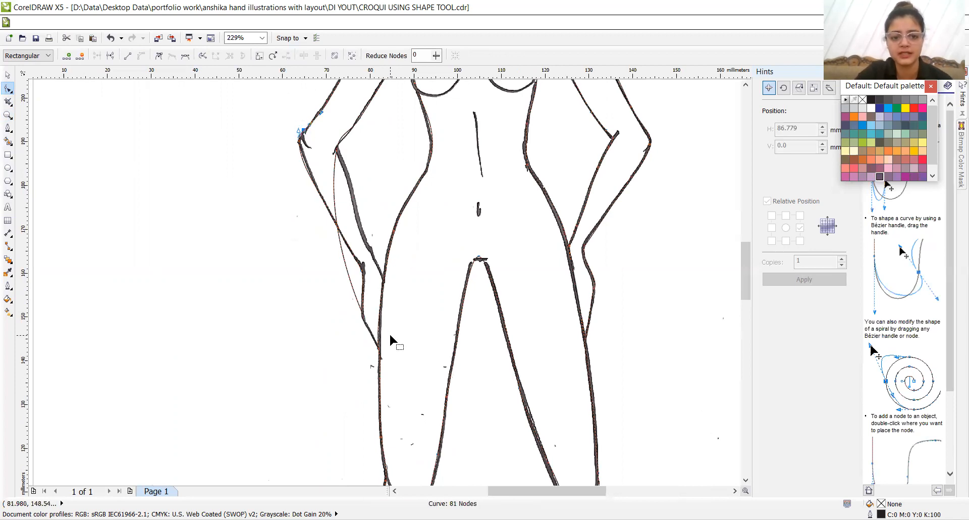
- Add two nodes on the left inner forearm curve, moving one to the hip line and the other to the fingertips
click(350, 281)
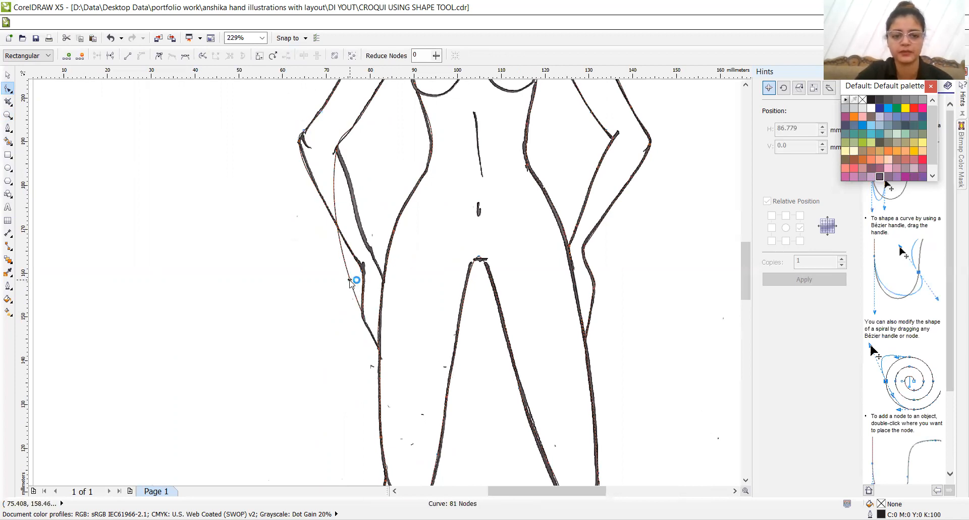
double_click(349, 279)
drag(346, 277, 394, 253)
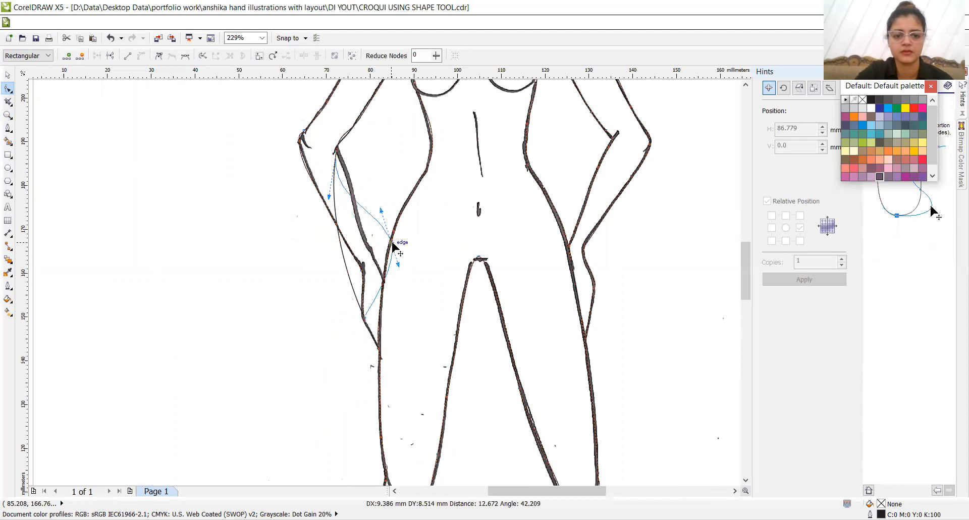
double_click(371, 304)
drag(371, 304, 377, 345)
key(Right)
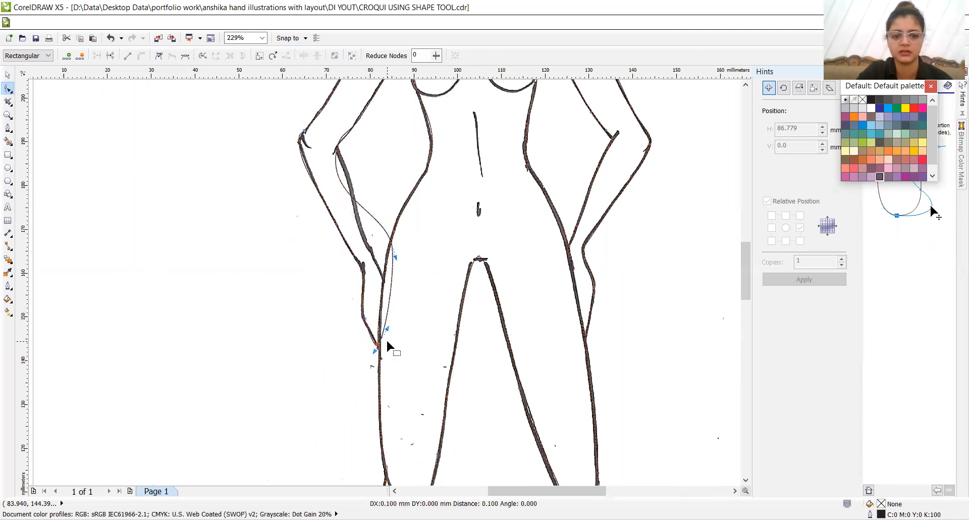
- Add a node on the left thigh edge beside the wrist and nudge it left onto the scanned line
double_click(392, 285)
key(Left)
key(Left)
key(Left)
key(Left)
key(Left)
key(Left)
key(Left)
key(Left)
key(Left)
key(Left)
key(Left)
key(Left)
key(Left)
key(Left)
key(Left)
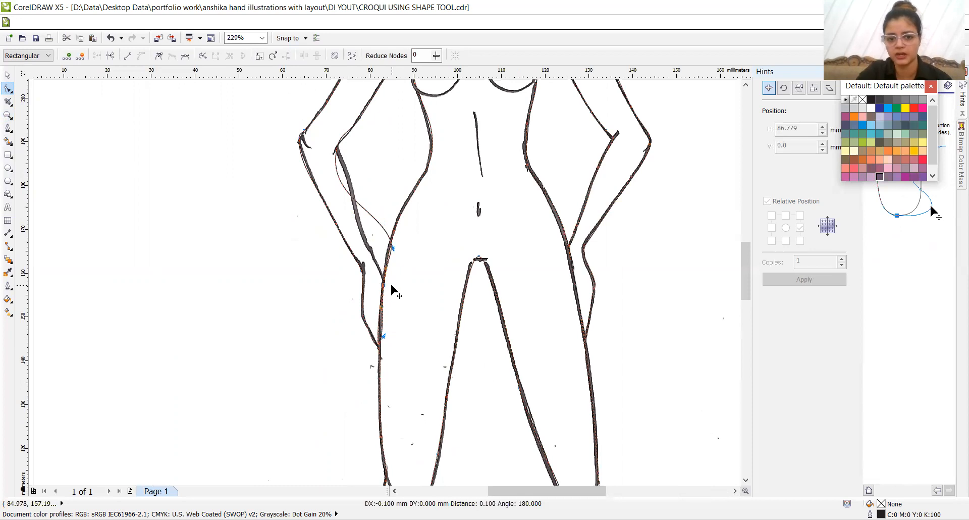
click(382, 335)
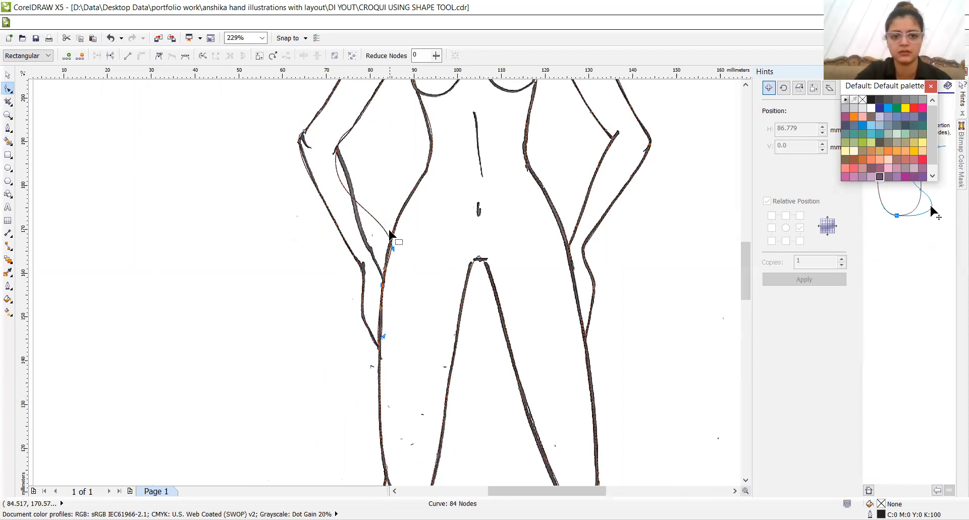
click(391, 241)
key(Left)
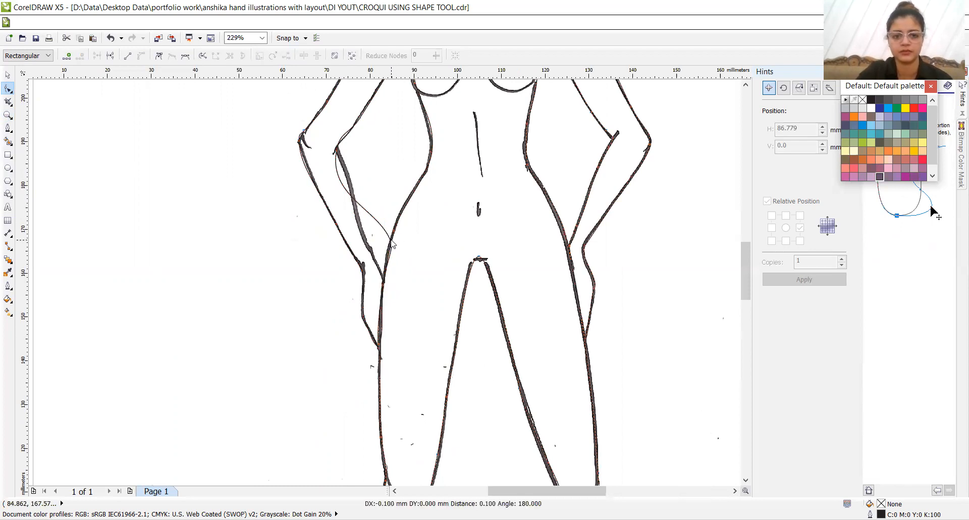
- Add a node on the left thigh edge beside the fingers and nudge it onto the scanned line
key(z)
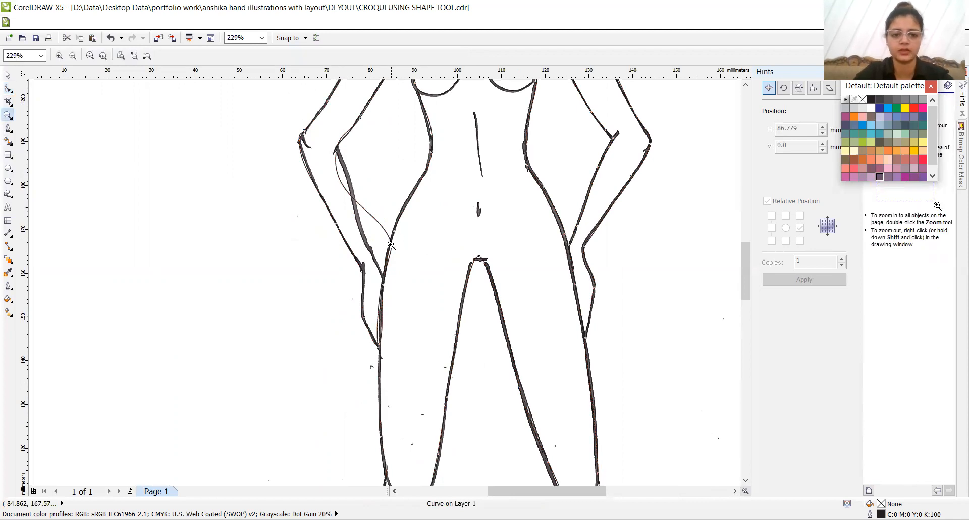
click(395, 293)
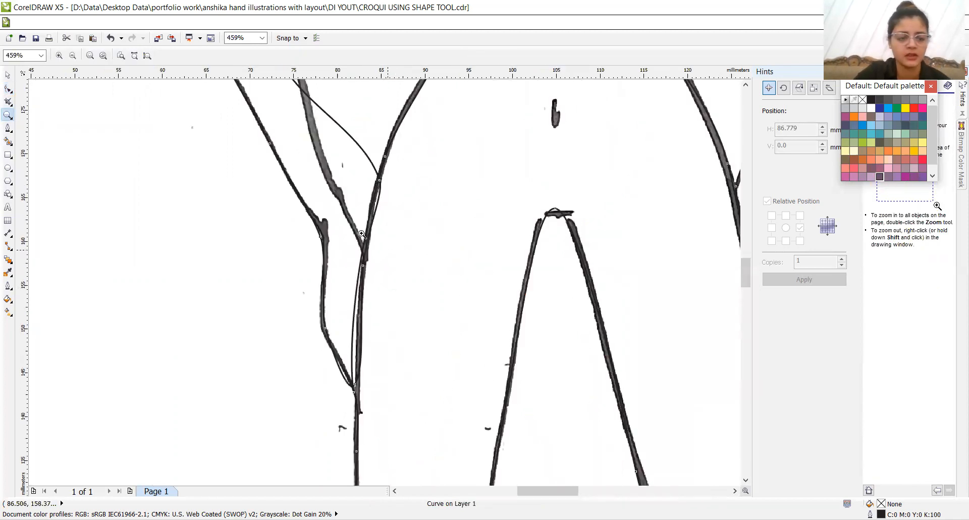
click(8, 88)
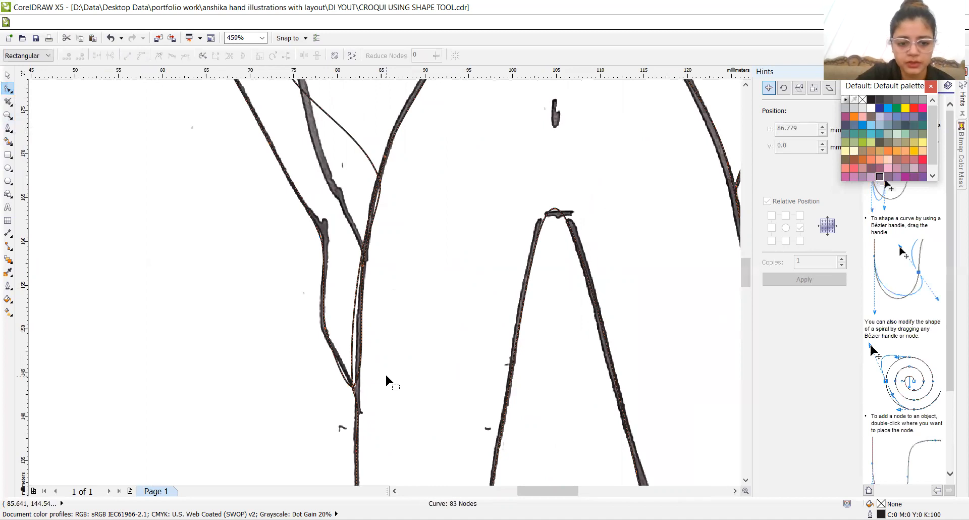
double_click(361, 355)
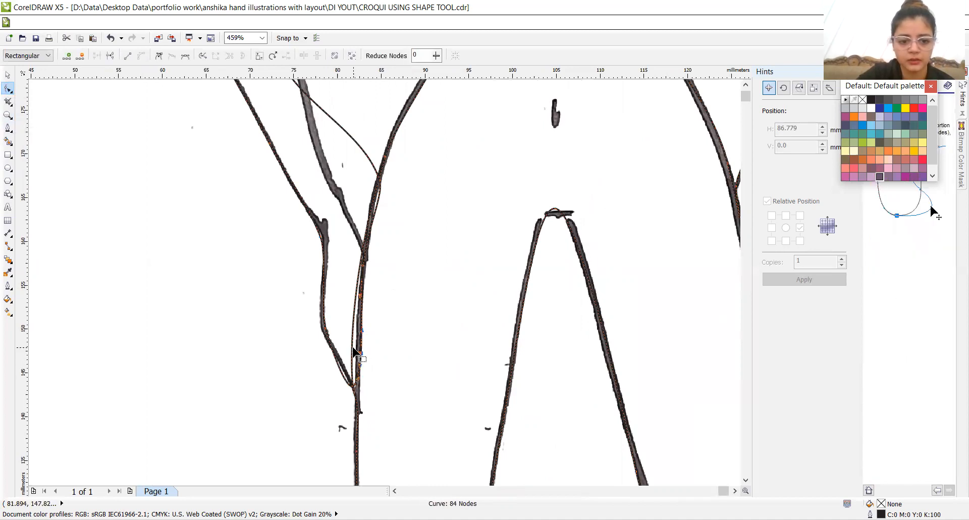
drag(355, 352, 353, 350)
key(Right)
key(Right)
key(Right)
key(Right)
key(Right)
key(Right)
key(Right)
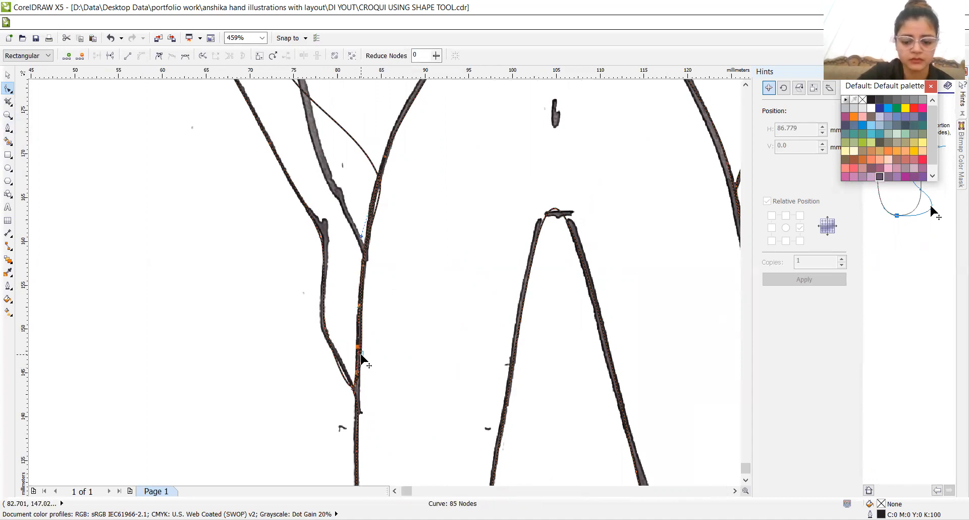
click(361, 354)
key(Left)
key(Left)
key(Left)
key(Left)
key(Left)
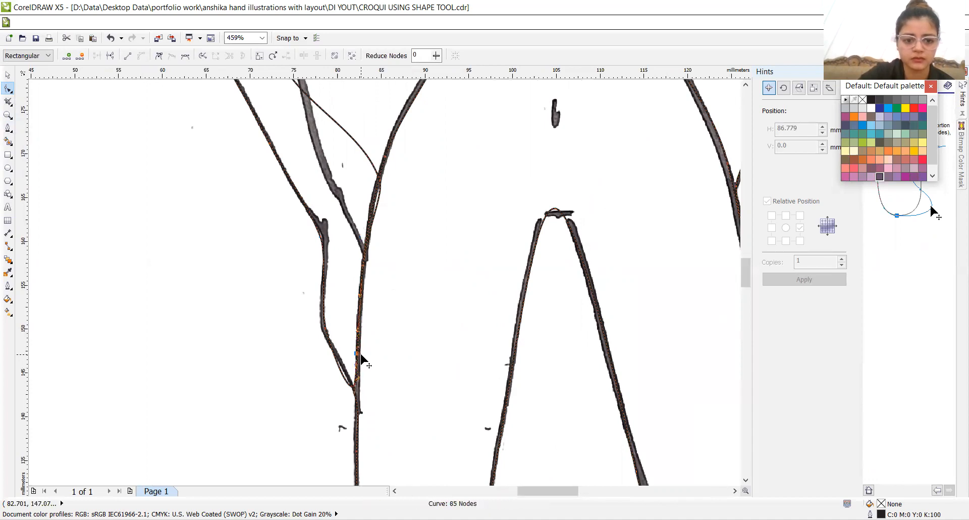
- Add nodes near the left fingertips and on the hip above the wrist, fitting both to the scanned line
double_click(344, 378)
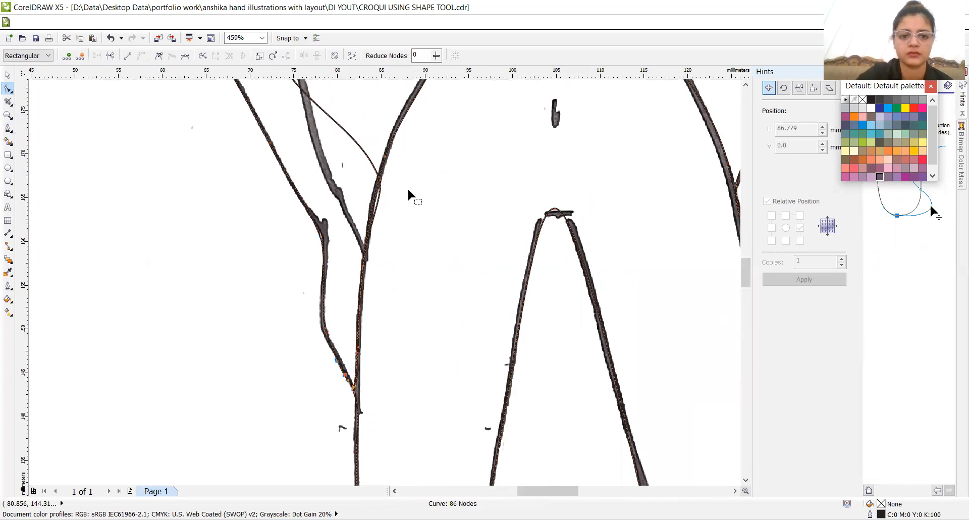
click(377, 196)
key(Left)
click(379, 196)
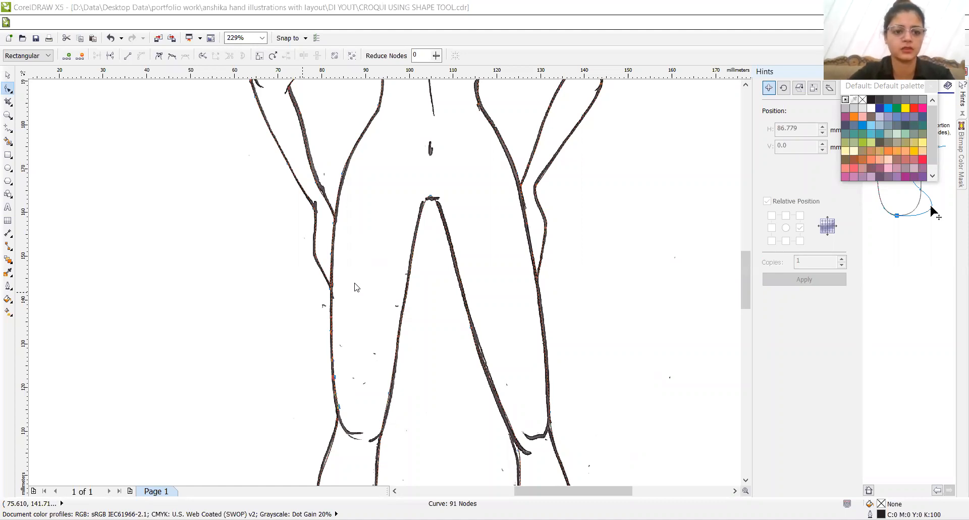
- Move the scanned croquis bitmap off the page to the right of the traced outline
click(7, 116)
right_click(310, 169)
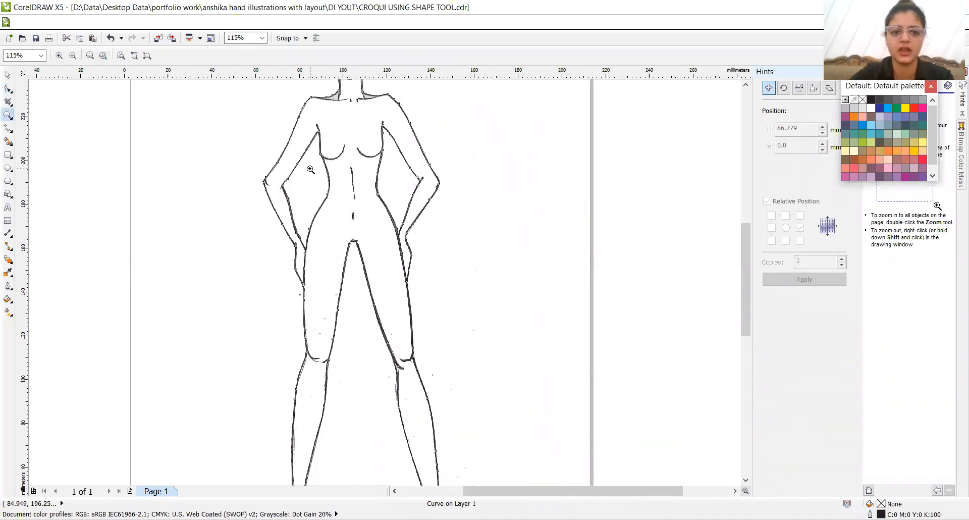
right_click(310, 168)
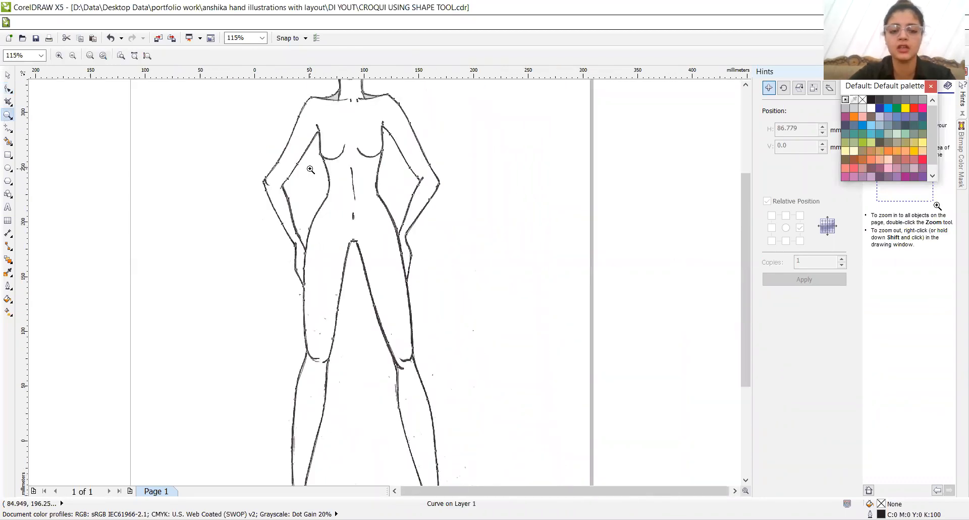
double_click(10, 74)
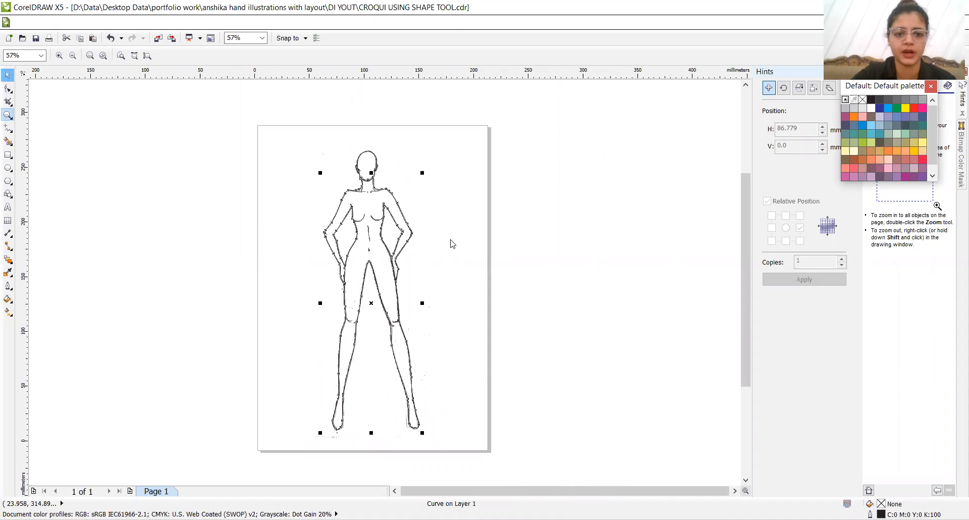
click(410, 144)
drag(410, 143, 642, 122)
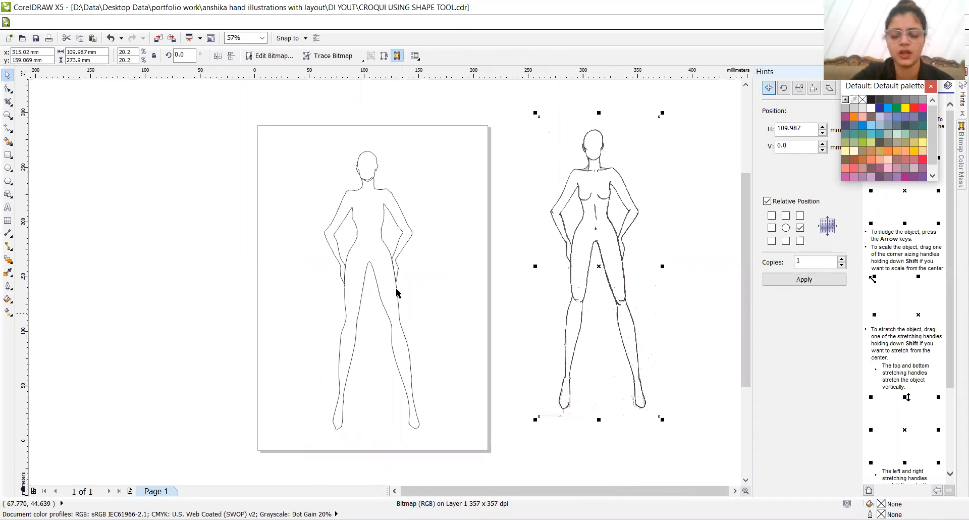
- Examine the nodes of the finished body outline against the scanned croquis, and deselect it
click(8, 89)
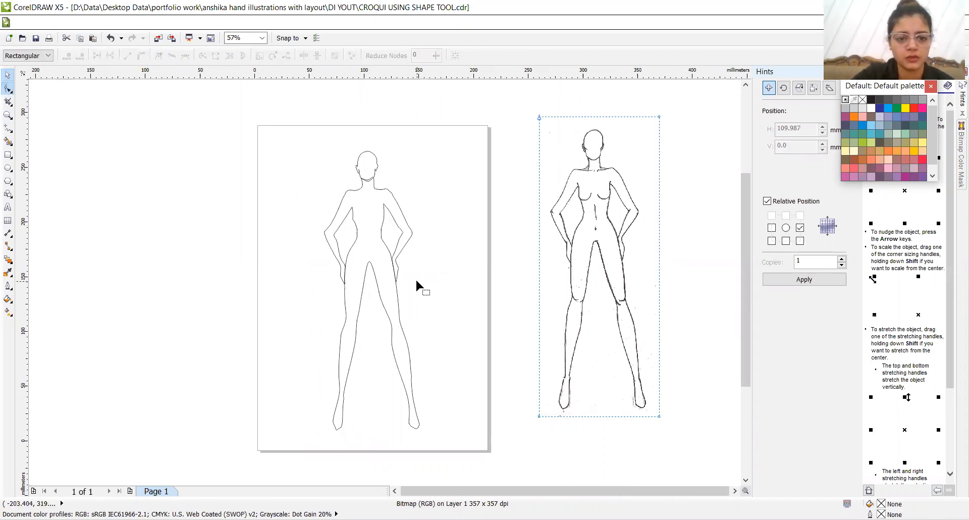
click(352, 219)
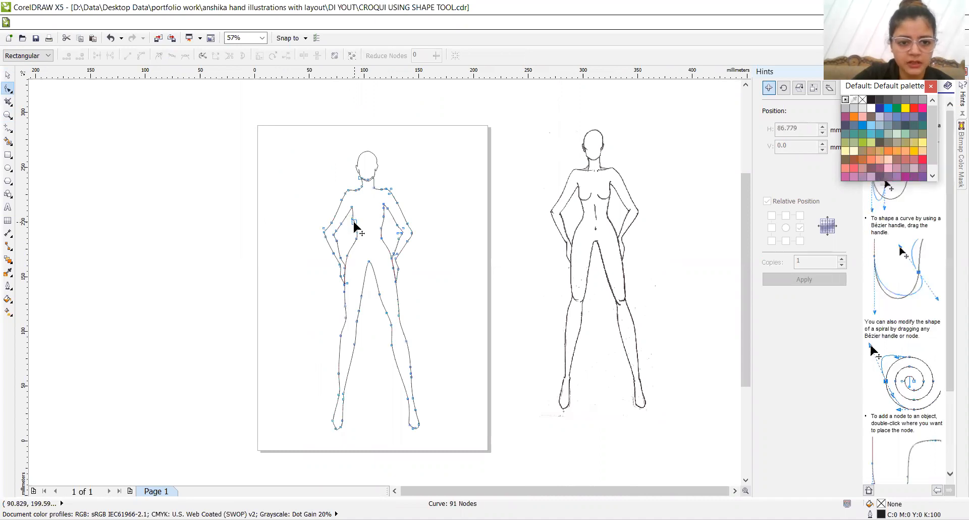
click(352, 218)
click(352, 218)
click(475, 259)
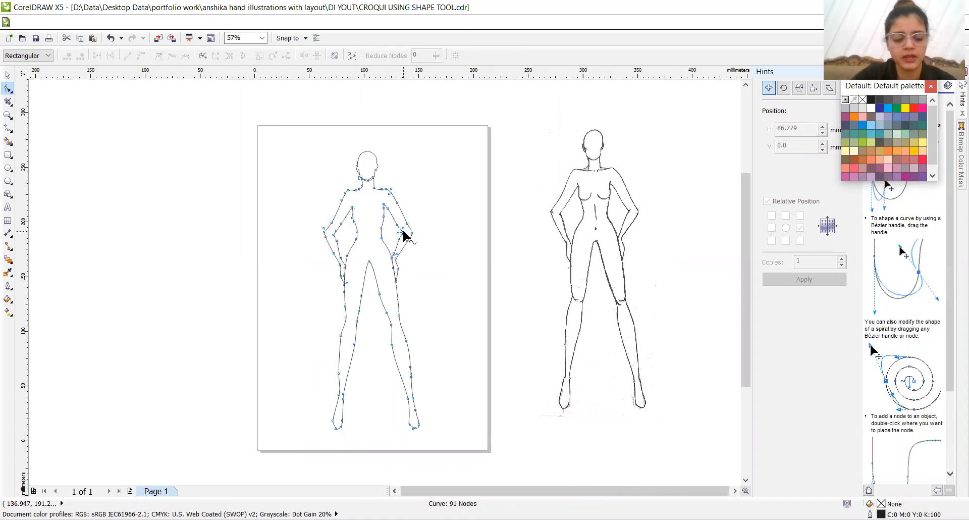
key(z)
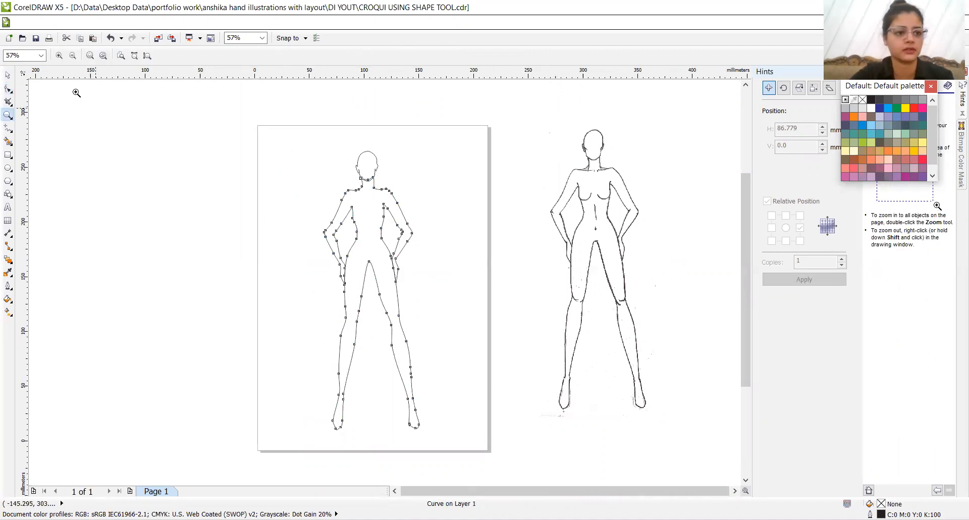
click(7, 74)
click(494, 301)
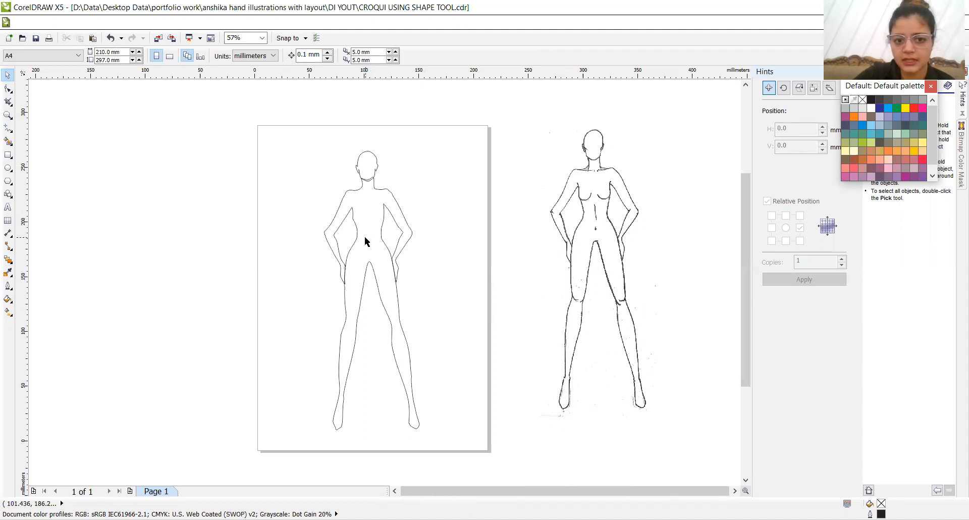
- Try moving the head outline up and to the right of the neck, undo the move, and deselect the head
click(371, 171)
drag(368, 164, 402, 141)
key(ctrl+z)
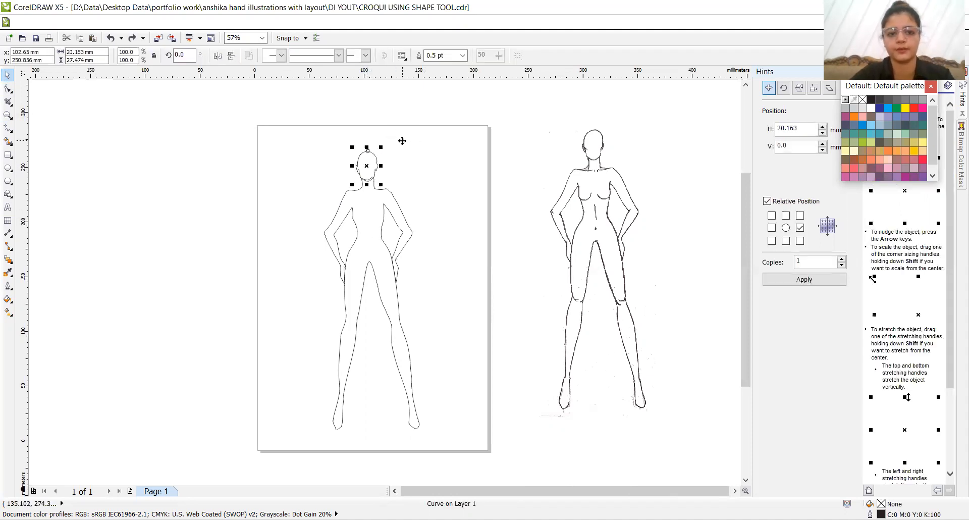
click(426, 190)
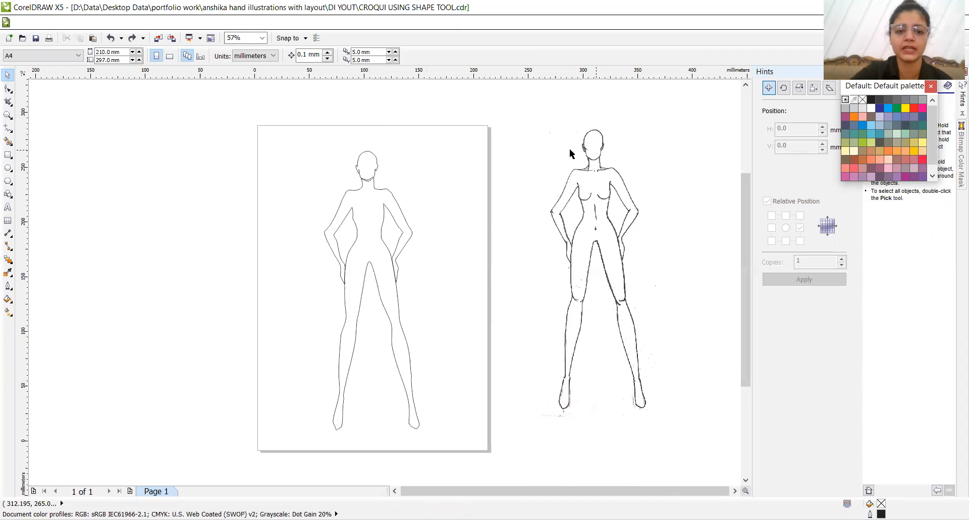
- Bring the head outline to the front of the layer
click(371, 162)
click(371, 163)
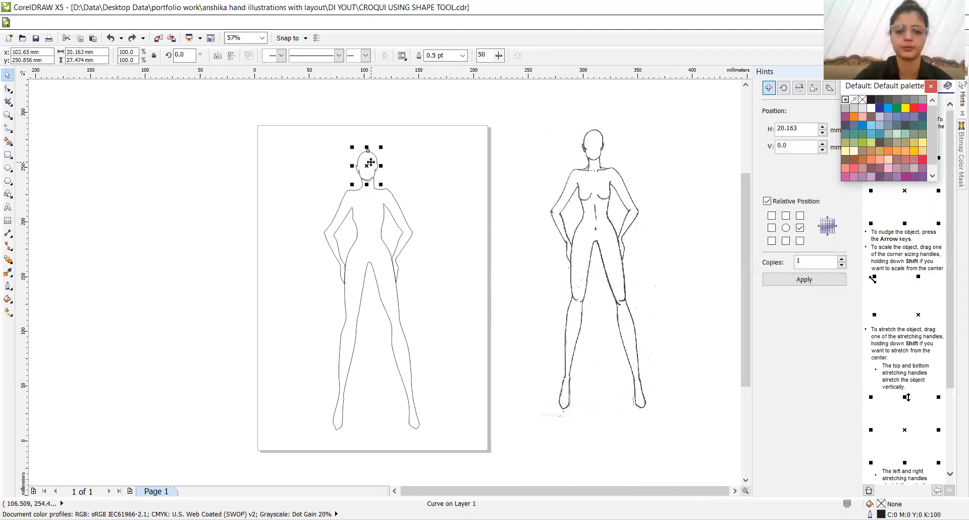
right_click(371, 162)
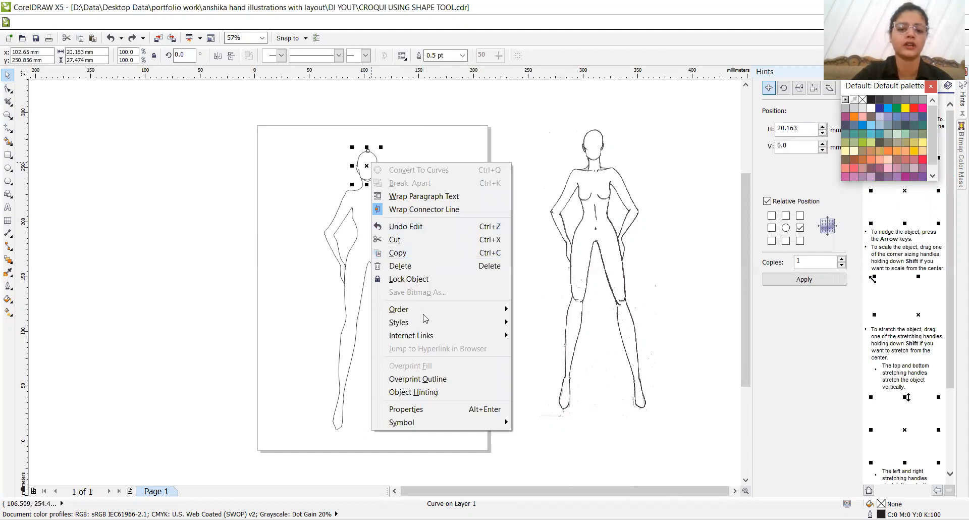
mouse_move(423, 314)
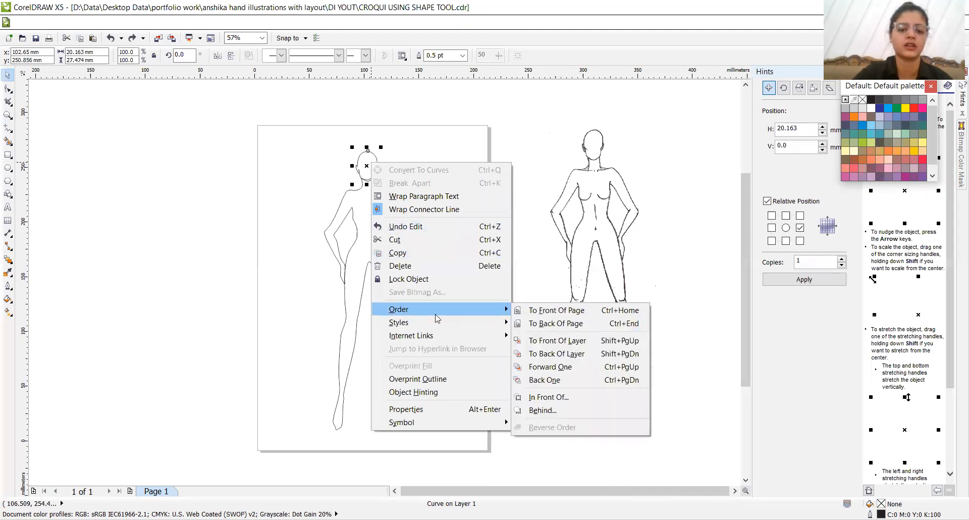
click(536, 343)
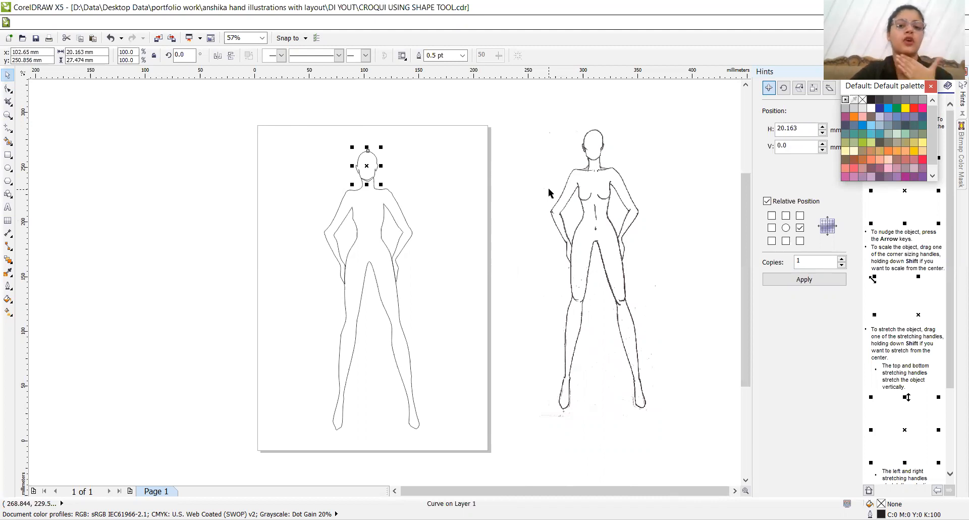
- Try welding the head and body outlines into one curve, and undo the weld
drag(270, 120, 464, 448)
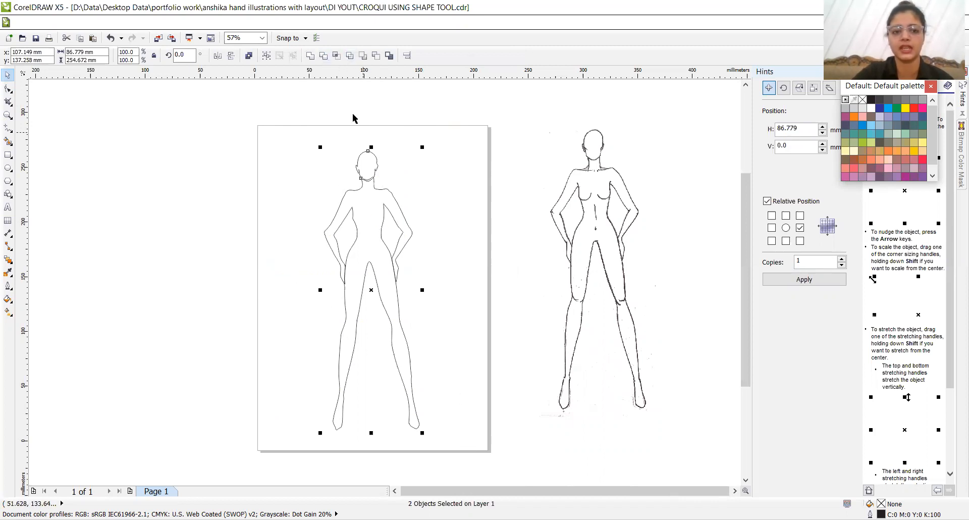
click(309, 56)
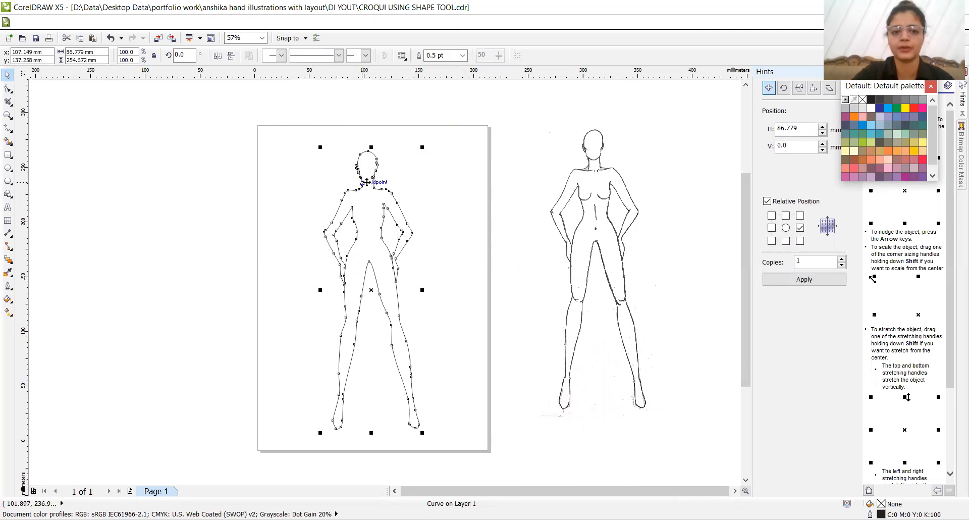
click(495, 319)
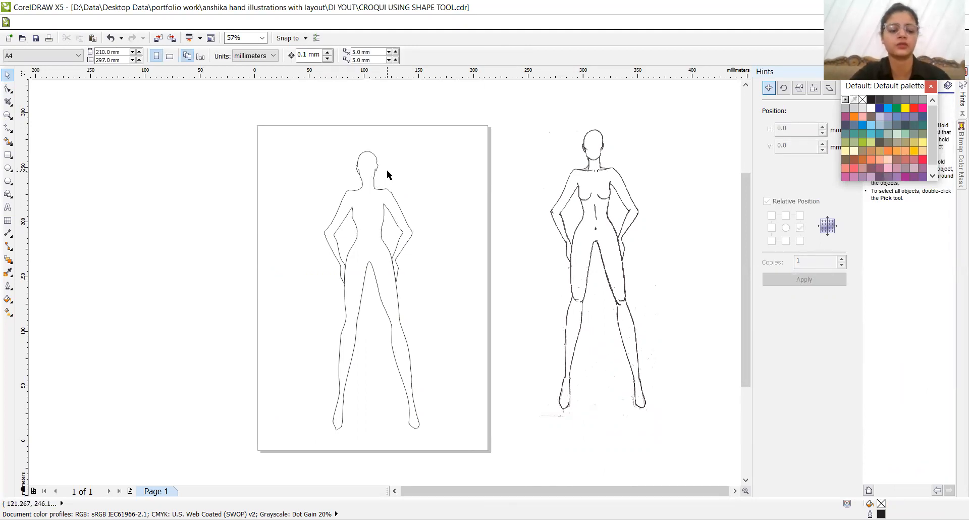
key(ctrl+z)
- Try trimming the body outline with the head, move the head up and aside from the neck, and undo the changes
drag(277, 117, 465, 368)
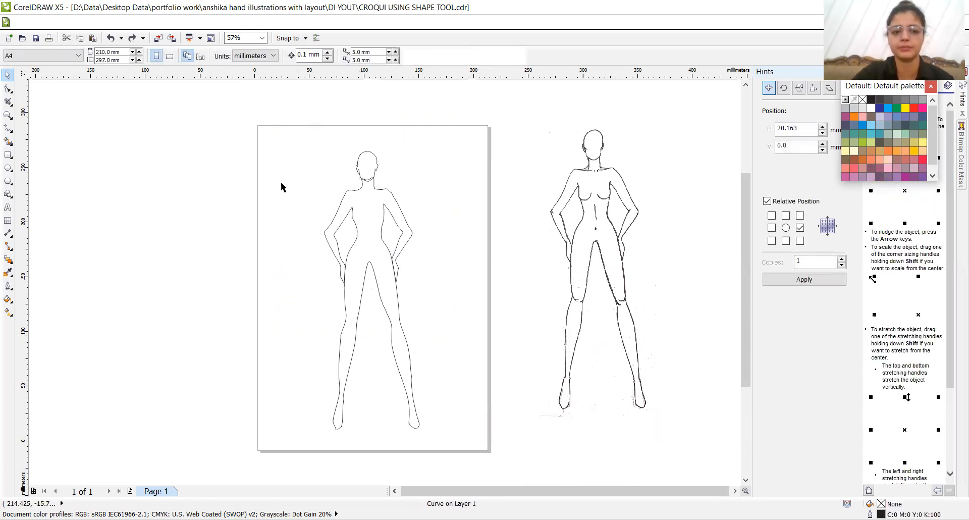
drag(265, 100, 486, 459)
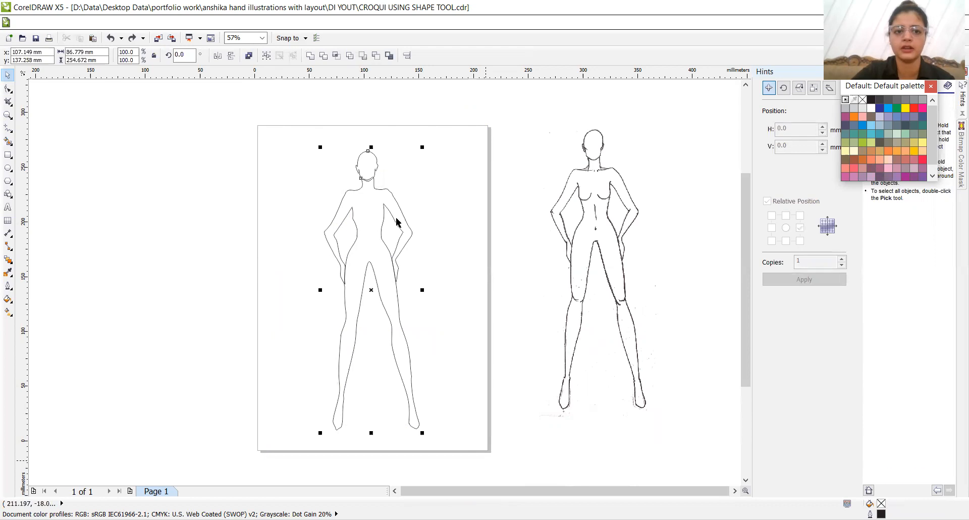
click(310, 56)
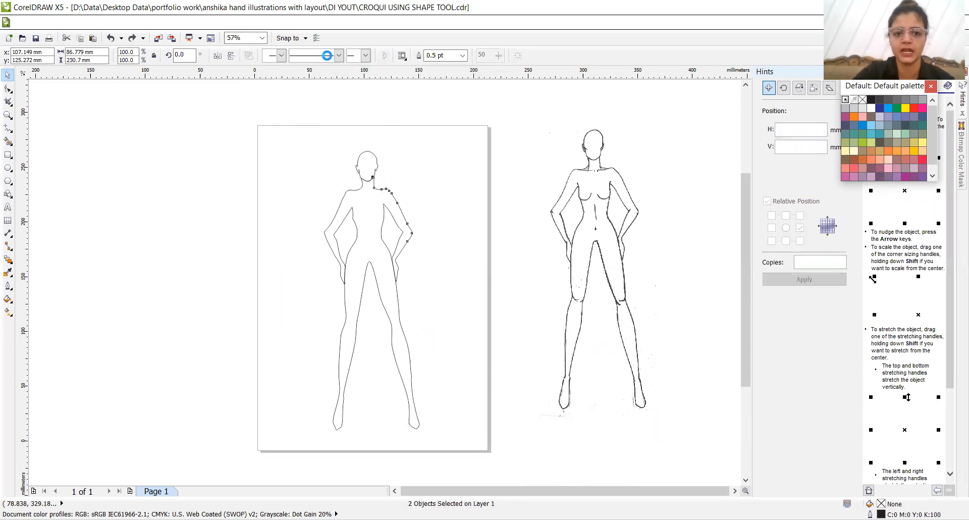
click(378, 168)
drag(378, 168, 432, 136)
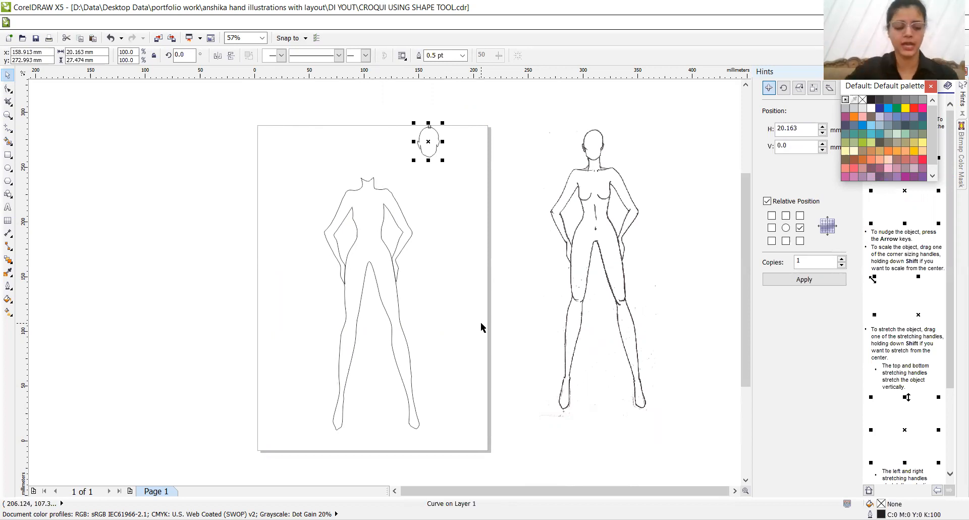
key(ctrl+z)
key(ctrl+a)
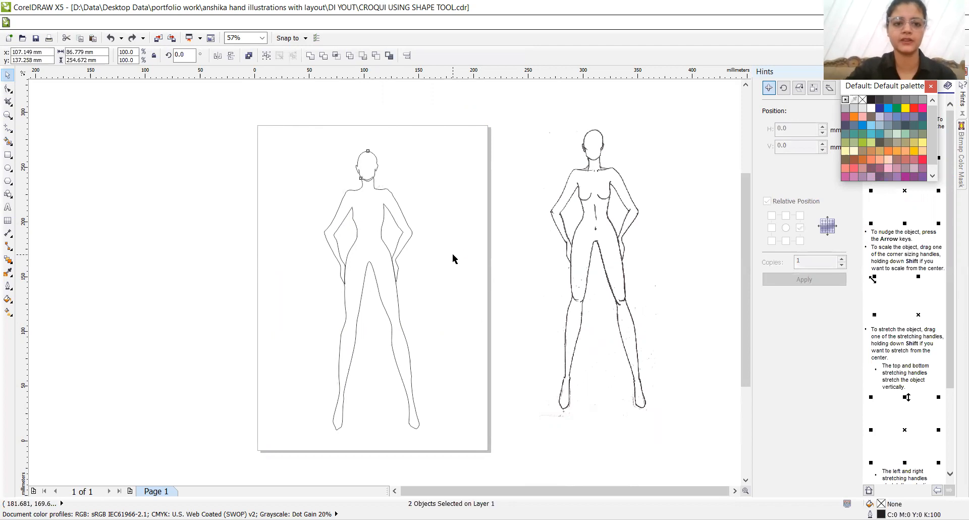
- Try intersecting the head and body outlines, move the head and the overlap piece aside, and undo it all
click(453, 258)
drag(294, 135, 479, 469)
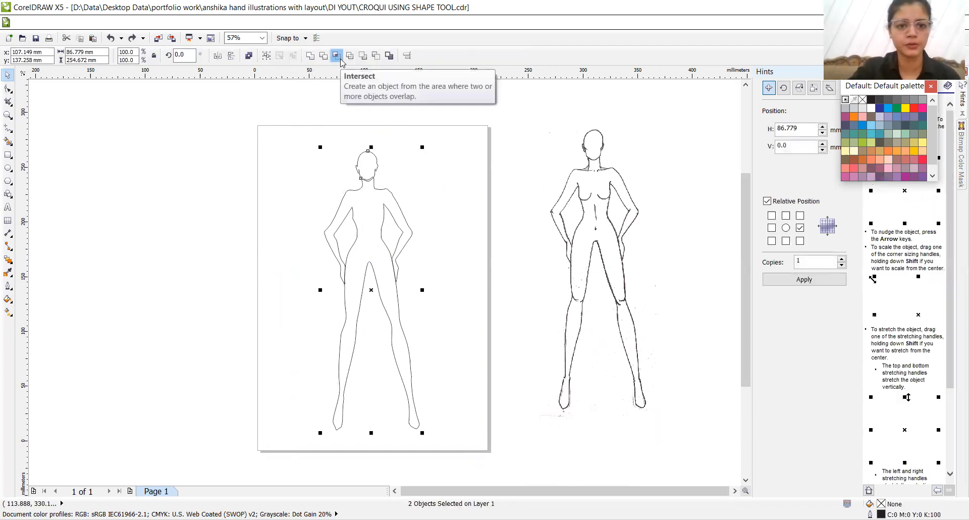
click(340, 55)
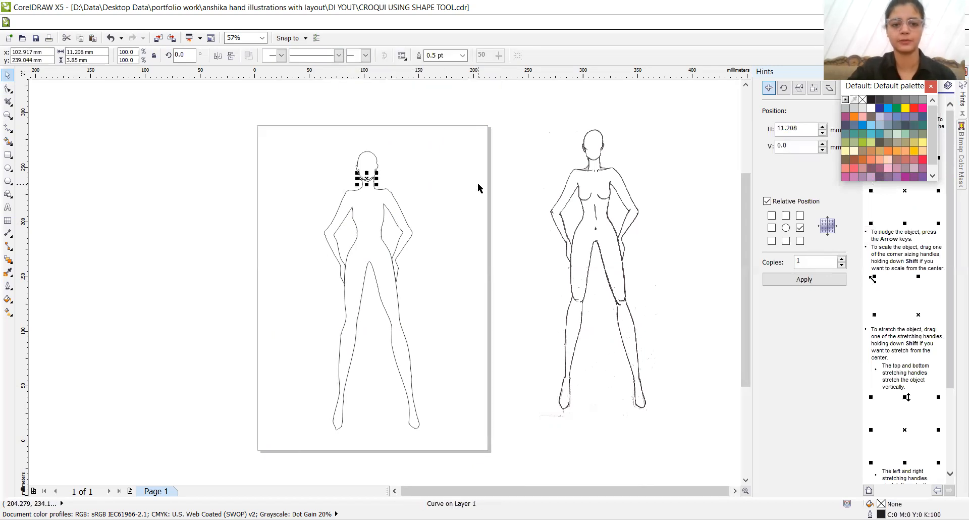
click(405, 170)
drag(371, 160, 402, 145)
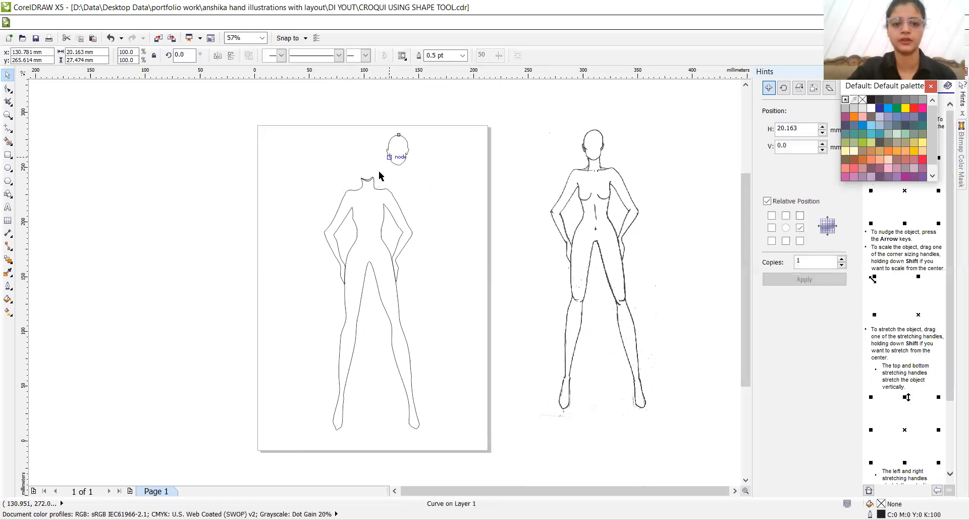
click(382, 188)
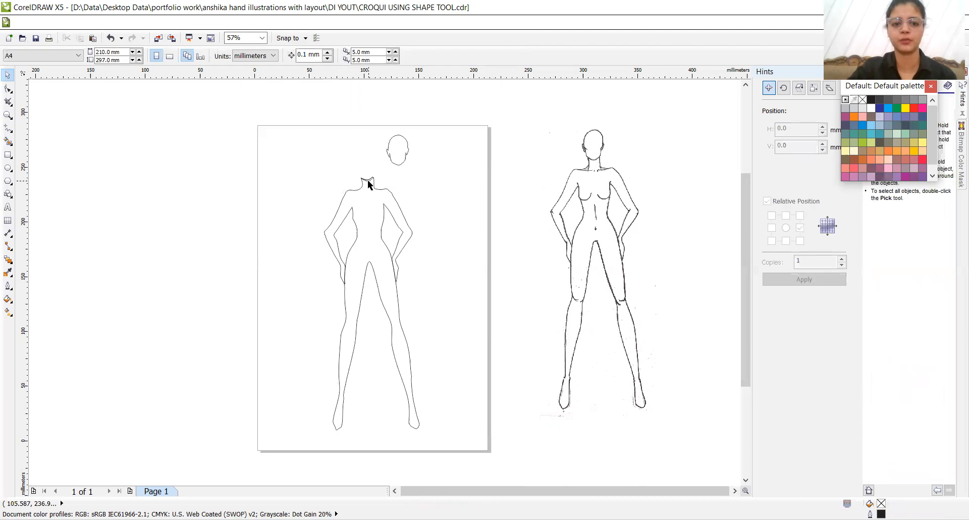
click(389, 177)
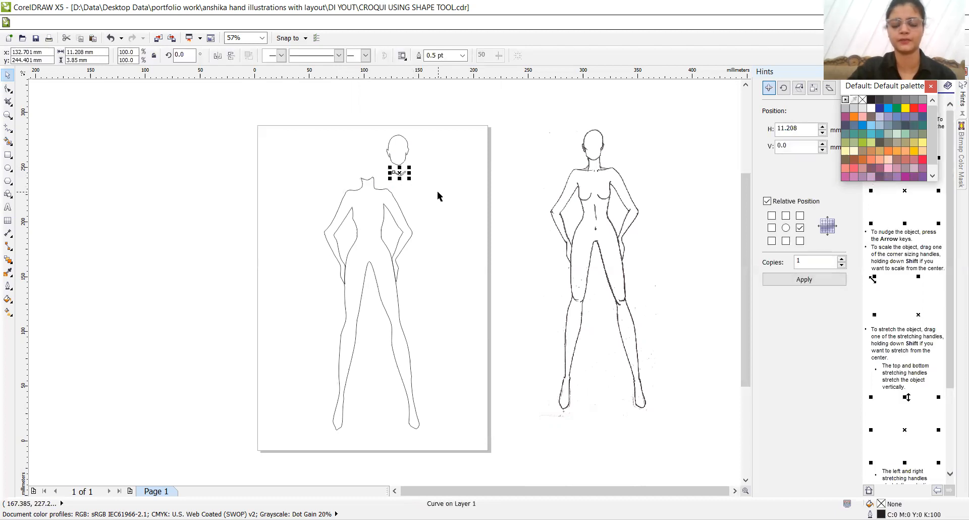
key(ctrl+z)
key(ctrl+z)
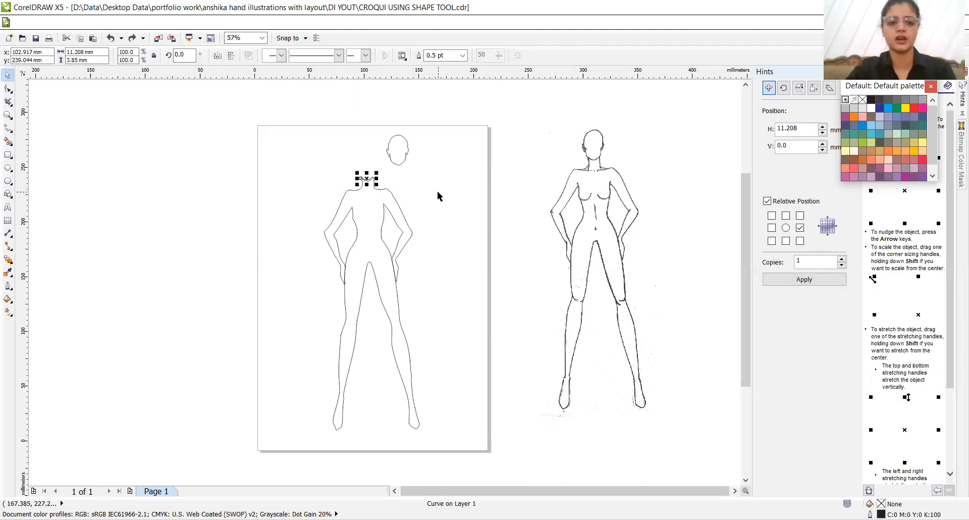
key(ctrl+a)
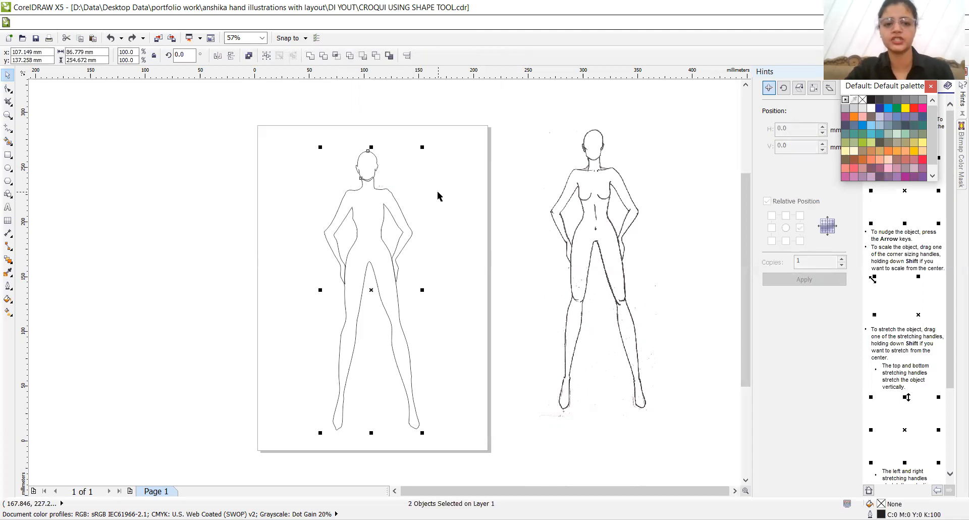
- Trim the body outline where the head overlaps the neck, and delete the scanned croquis bitmap beside the page
click(323, 56)
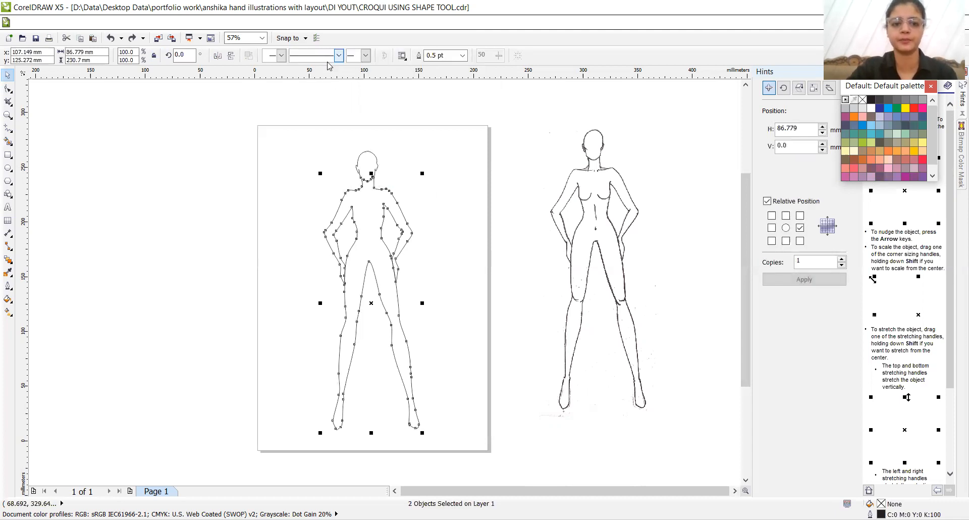
click(477, 199)
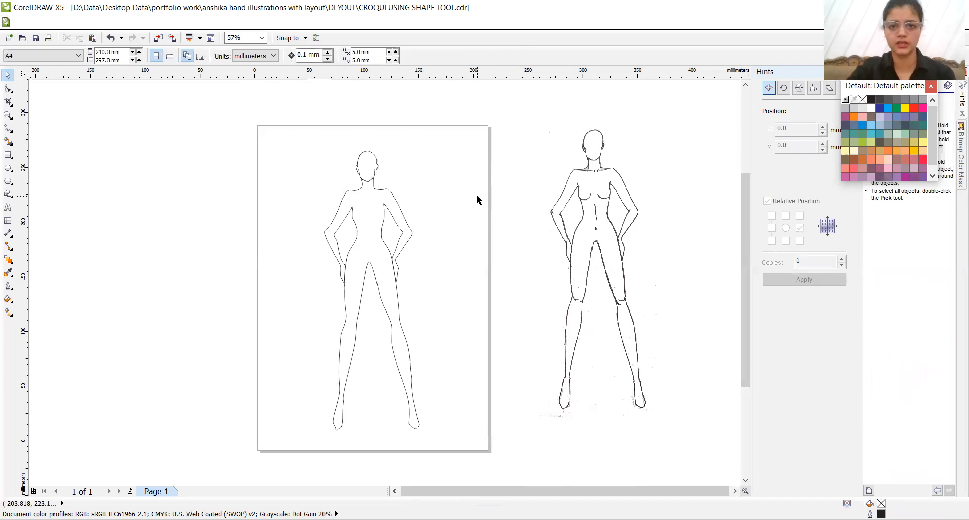
click(590, 220)
key(Delete)
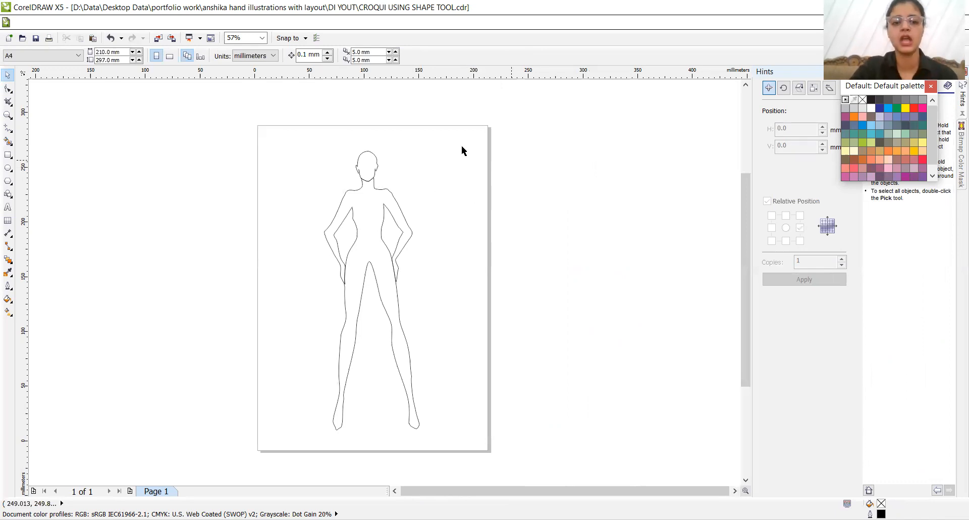
- Check the stacking order options of the head outline, close them, and inspect the body outline before deselecting it
click(362, 164)
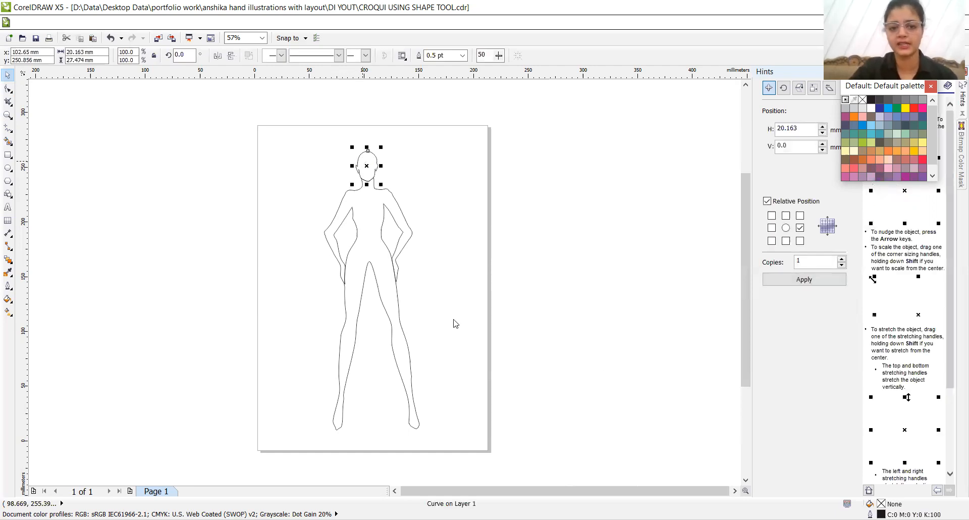
right_click(364, 163)
mouse_move(454, 308)
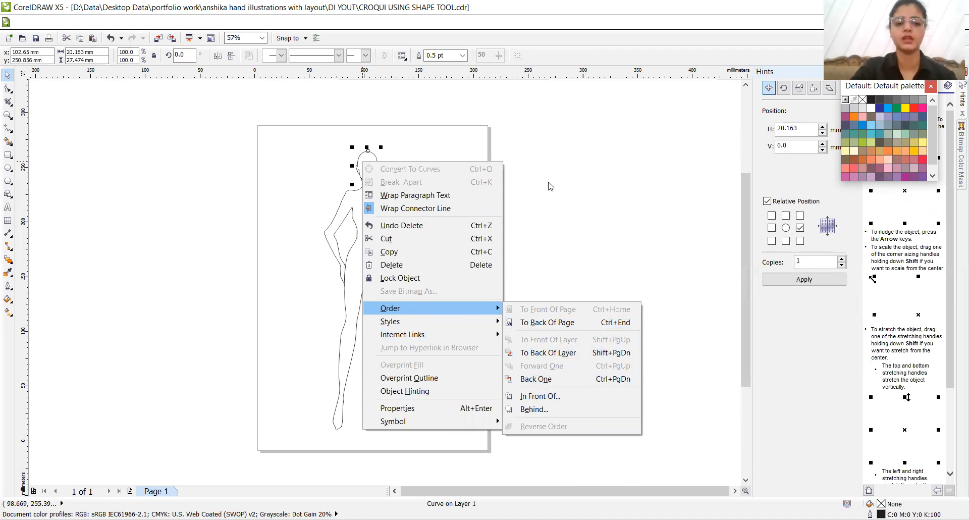
key(Escape)
click(371, 236)
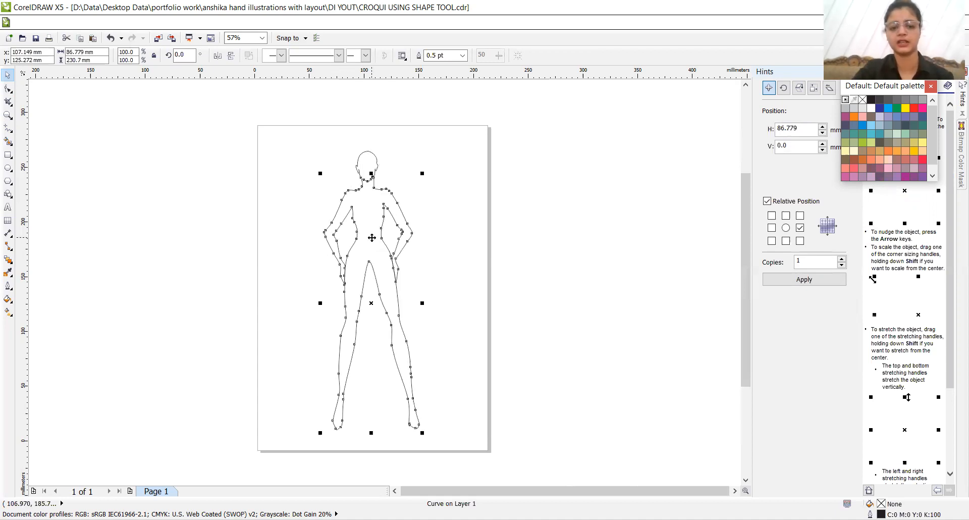
click(269, 156)
- Try exporting CROQUI USING SHAPE TOOL as a JPG to the DI YOUT folder, and cancel at the JPEG export settings
key(ctrl+e)
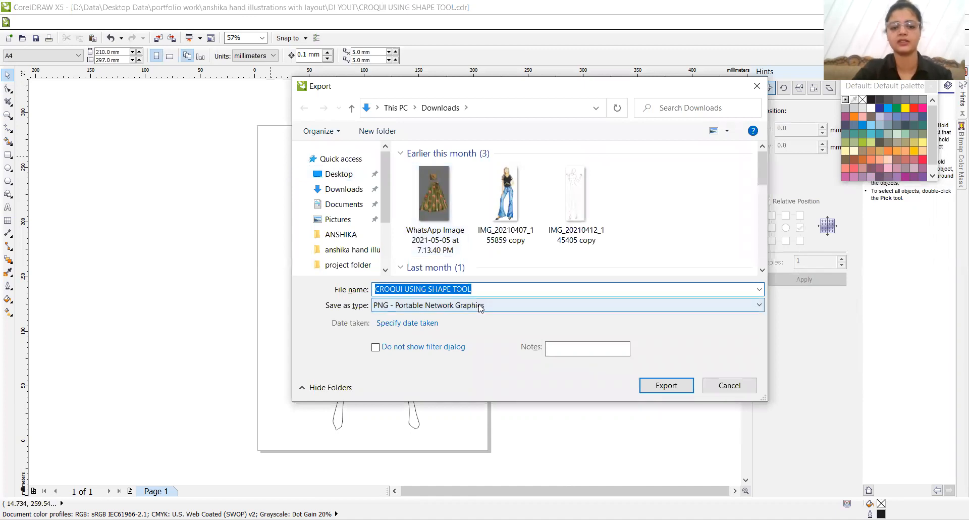
click(524, 305)
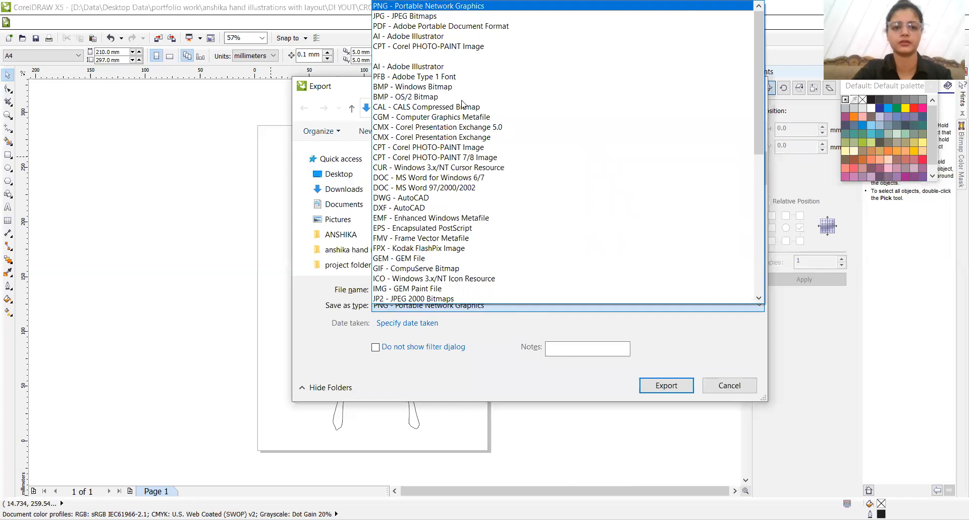
click(444, 16)
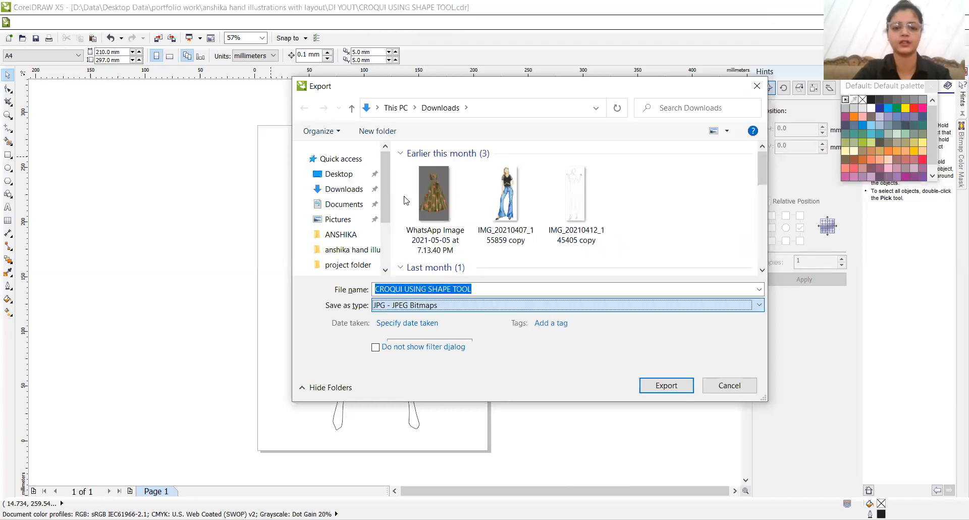
click(354, 236)
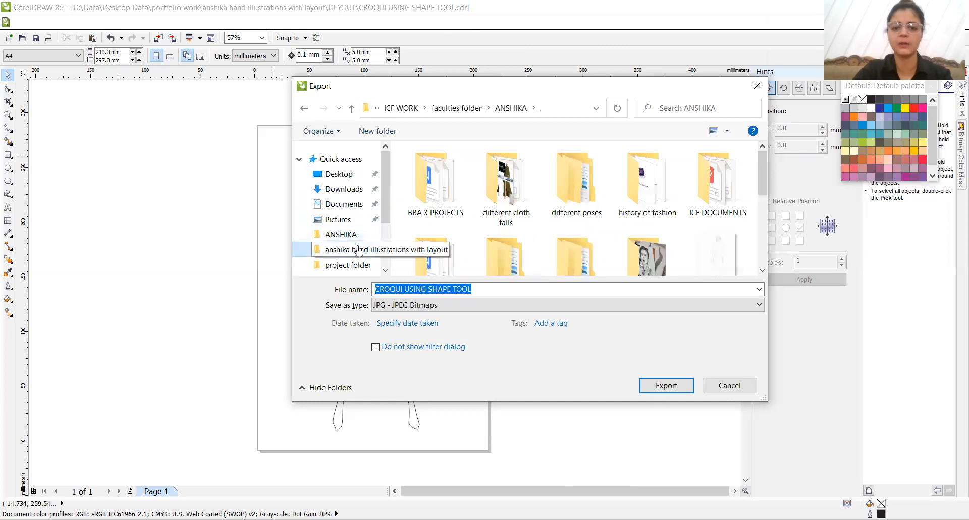
click(356, 250)
click(425, 208)
double_click(425, 209)
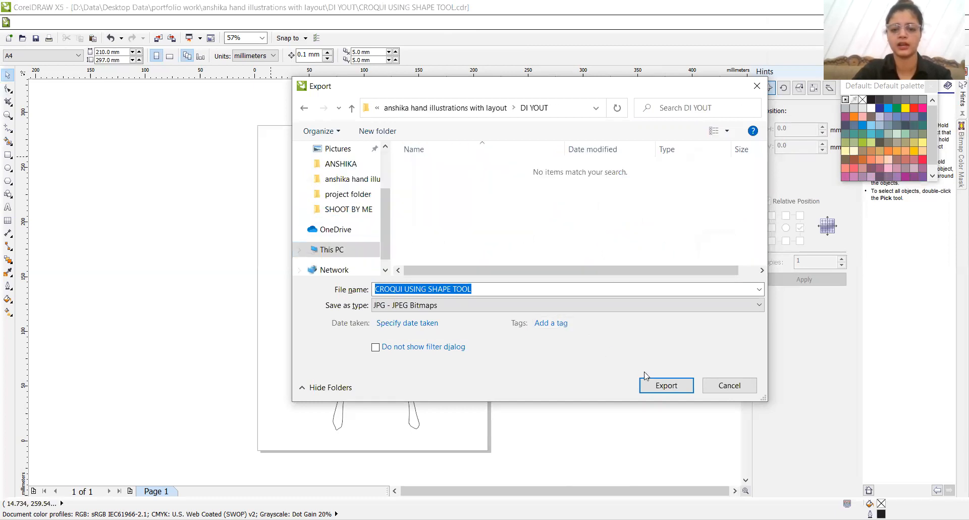
click(656, 384)
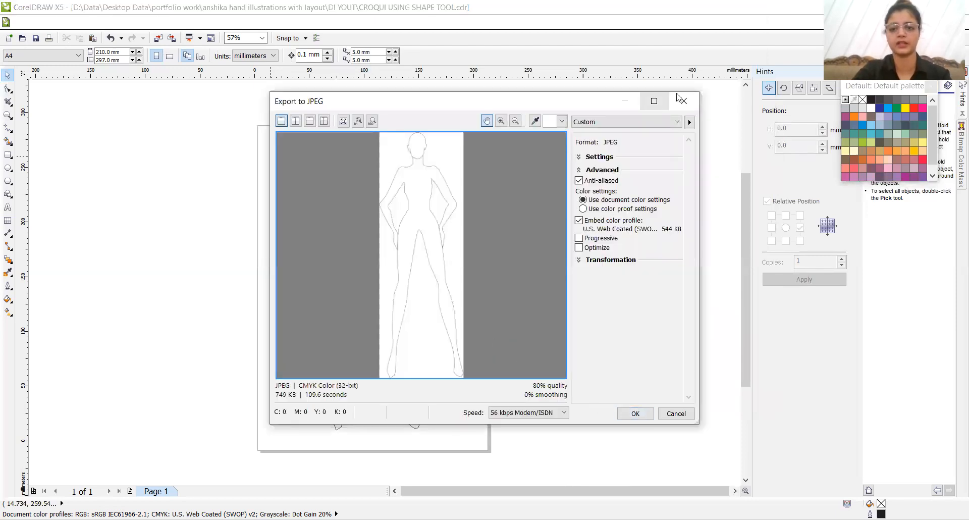
click(684, 101)
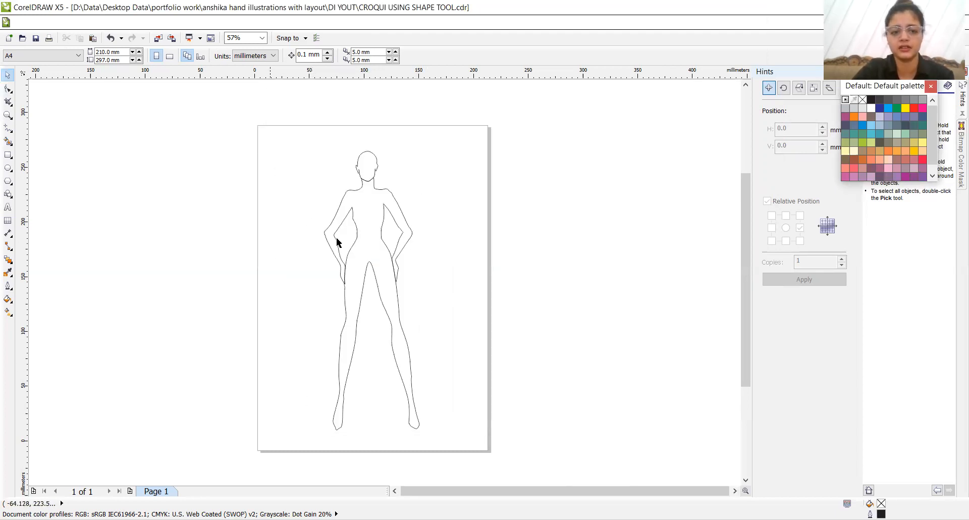
- Draw a rectangle about 189 mm wide and 275 mm high around the croquis, undoing a smaller first attempt
click(7, 157)
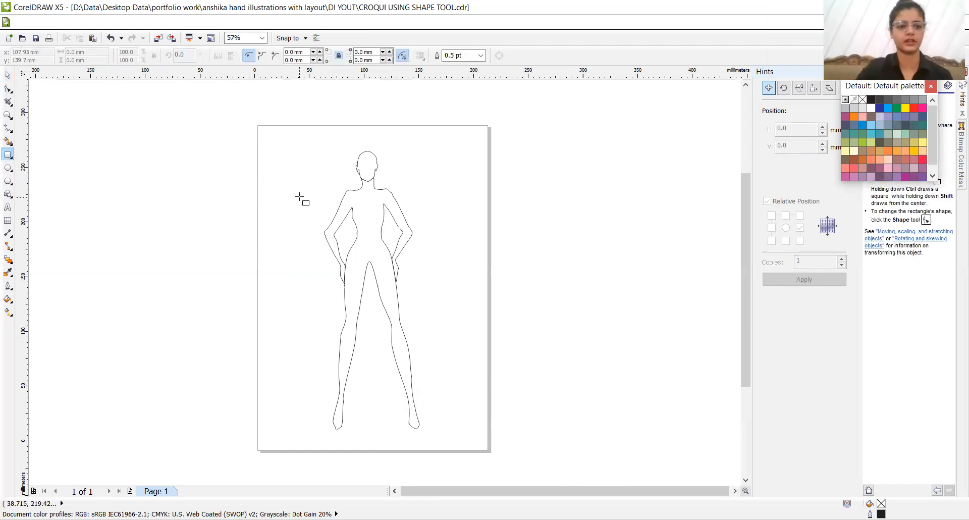
drag(277, 125, 426, 296)
key(ctrl+z)
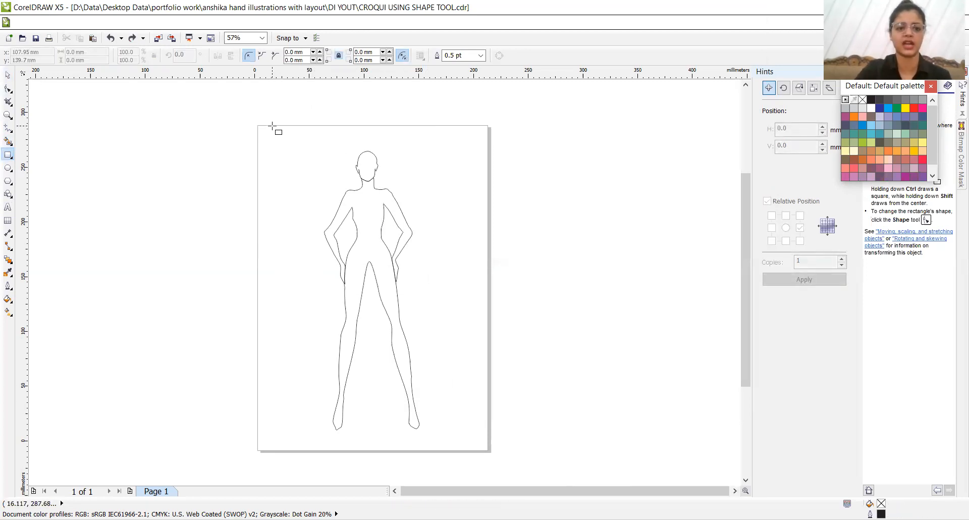
drag(271, 126, 482, 449)
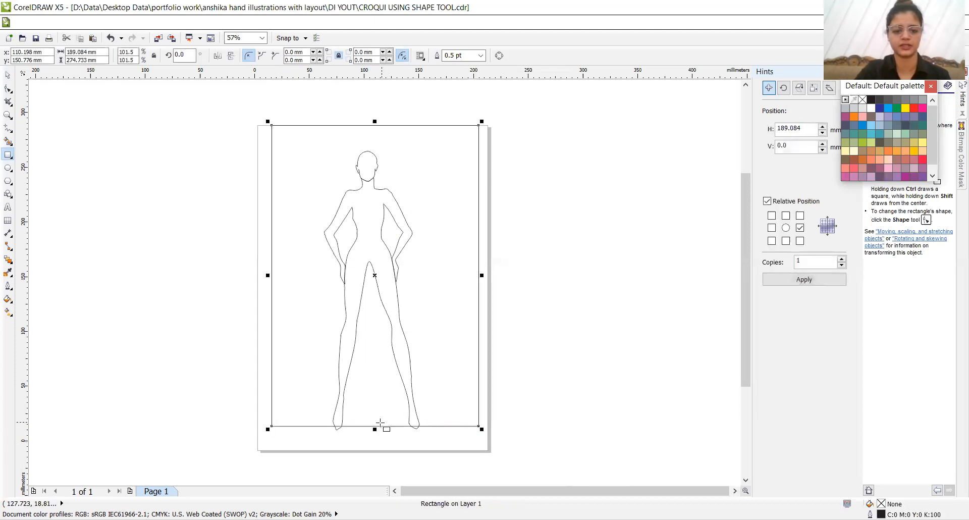
- Stretch the rectangle's lower edge to the page bottom for a 297 mm height, and set its outline width to None
drag(374, 429, 374, 452)
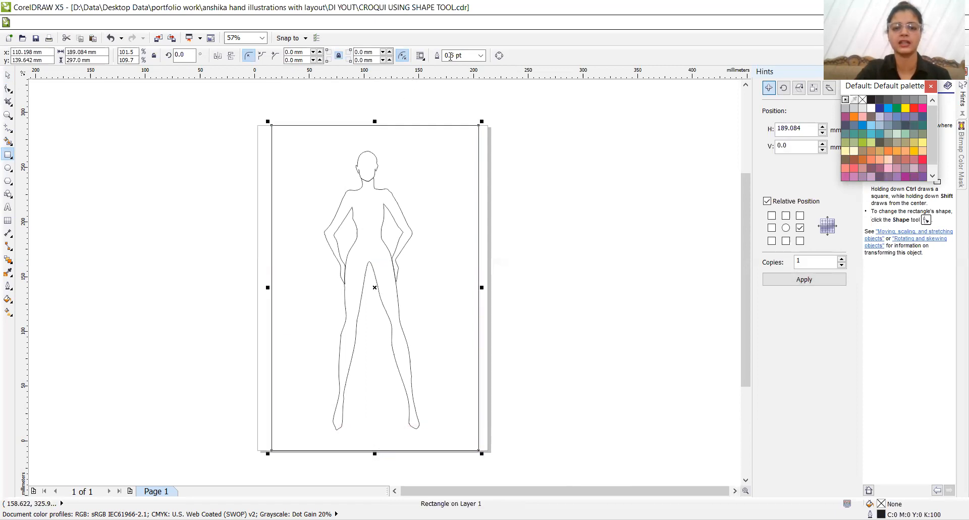
click(481, 55)
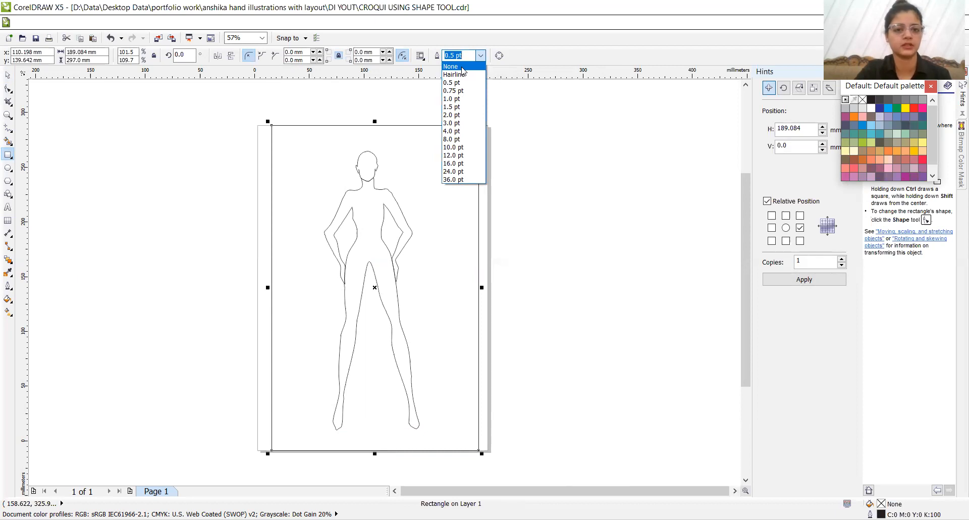
click(462, 67)
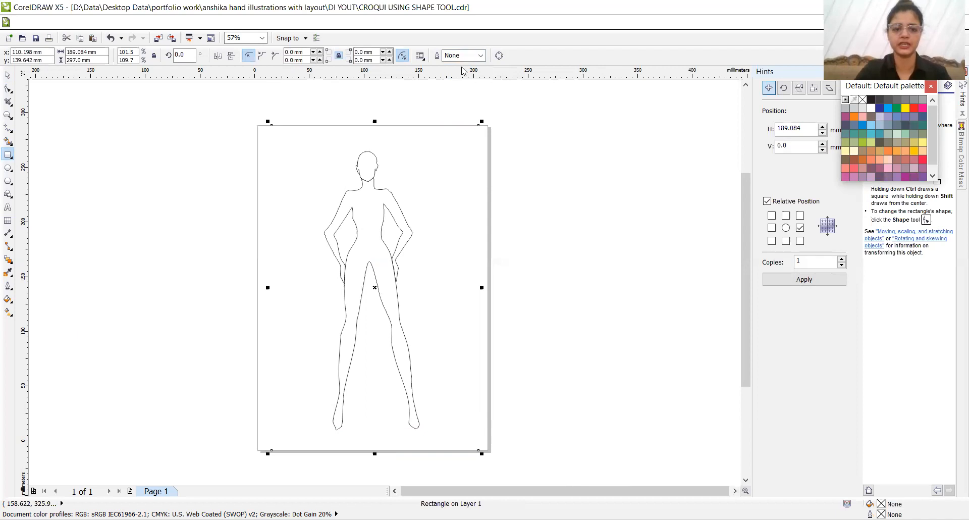
- Export the croquis with its invisible frame as a JPEG using the current export settings, and save the drawing
click(666, 386)
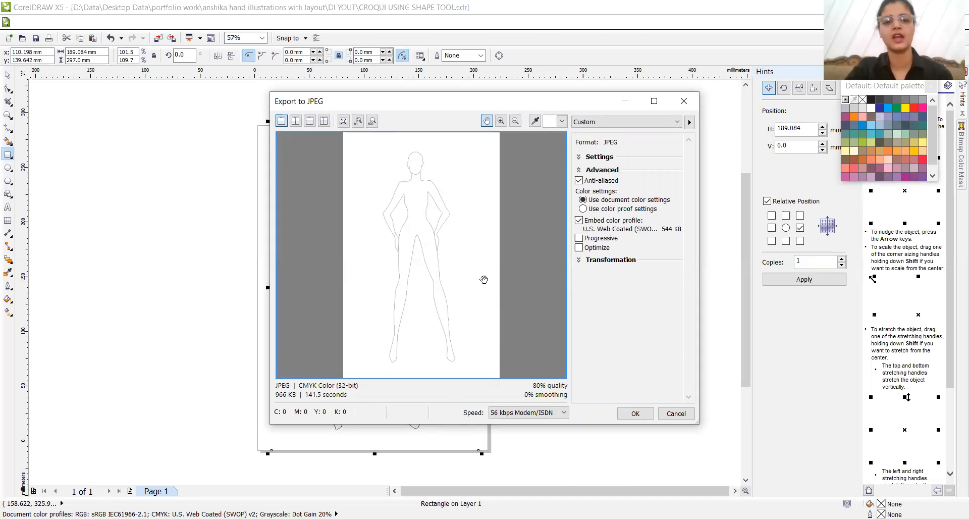
click(630, 415)
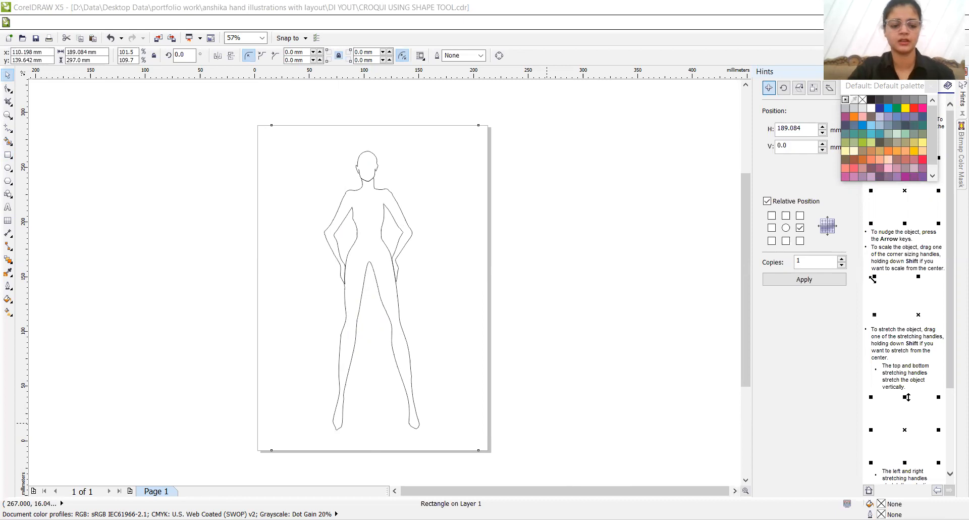
click(468, 326)
key(ctrl+s)
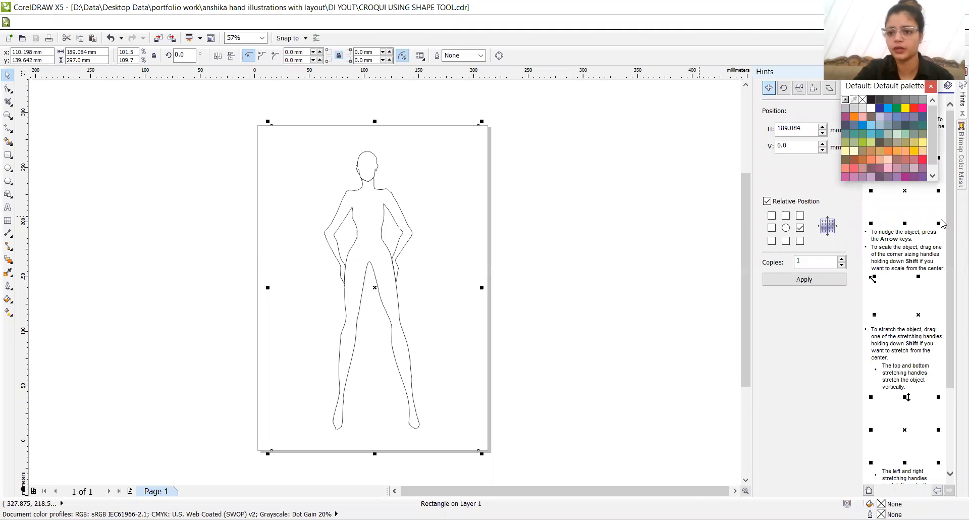
- Fill the frame rectangle with muted purple (C:20 M:40 Y:0 K:40), and delete the rectangle from the page
click(887, 176)
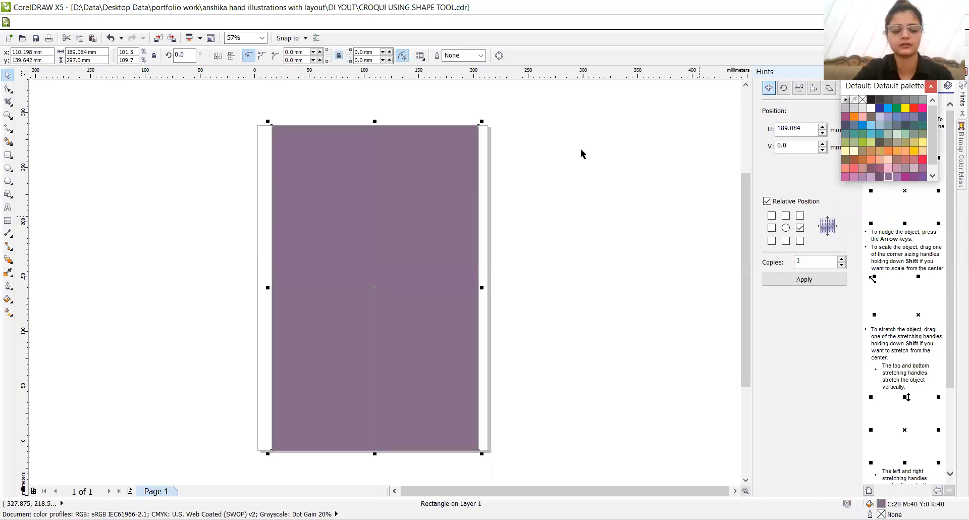
key(Delete)
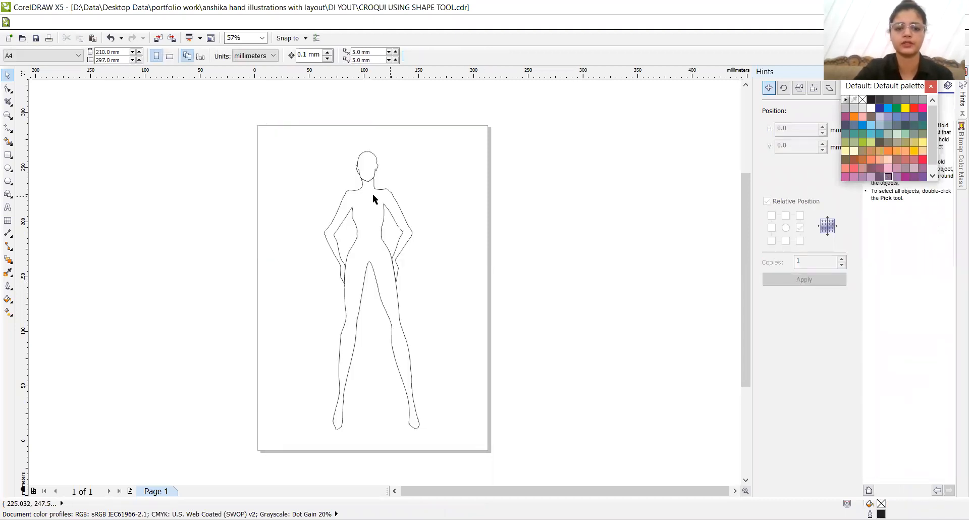
- Fill the croquis body and head outlines with the same magenta-purple palette color, and deselect them
click(363, 197)
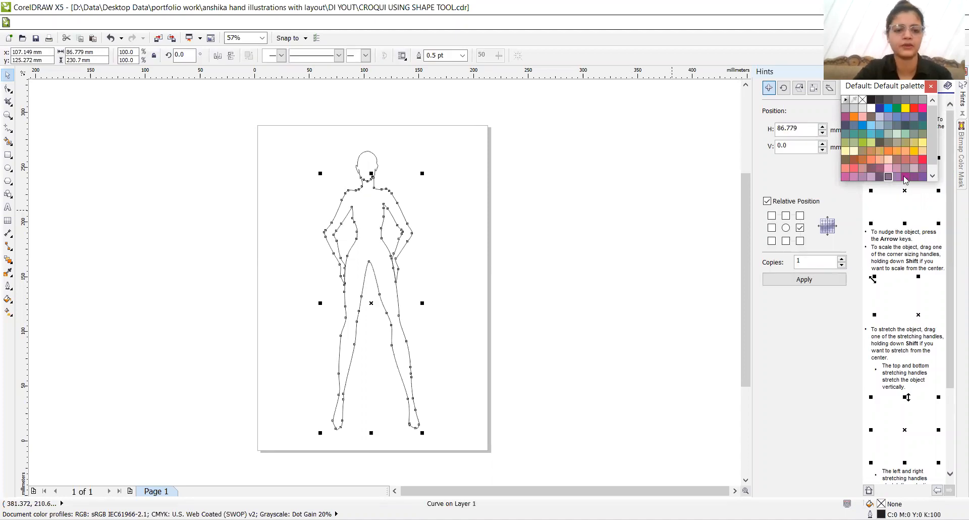
click(903, 177)
click(361, 168)
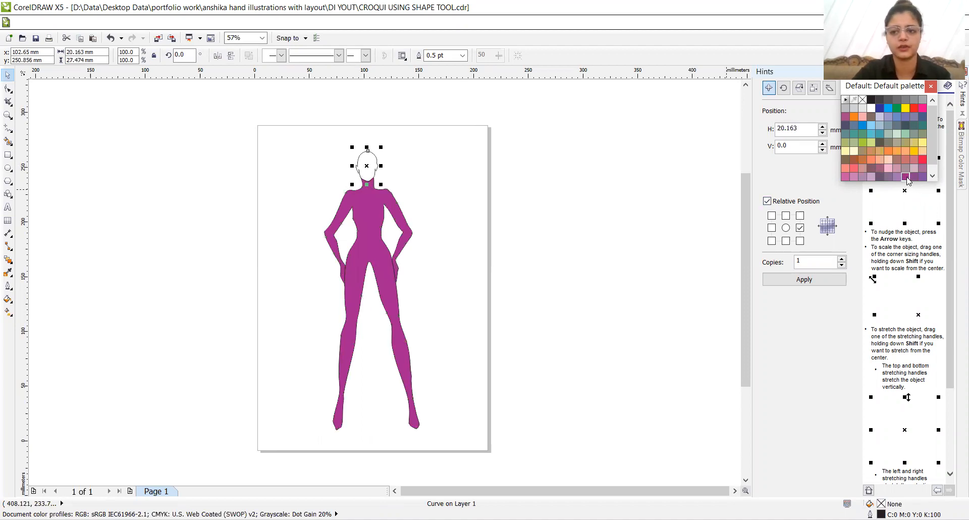
click(905, 177)
click(595, 185)
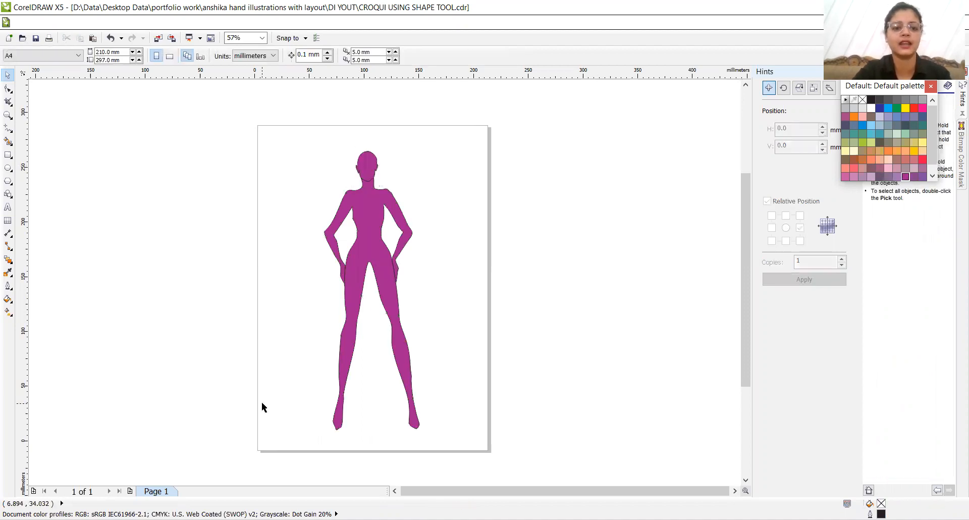